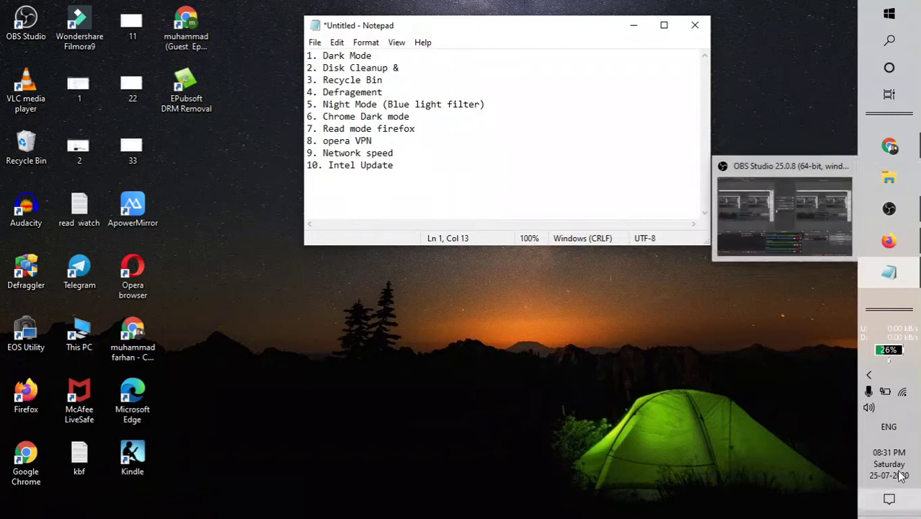
Step: View This PC in File Explorer in the current light colour mode and minimise the window
left_click(915, 179)
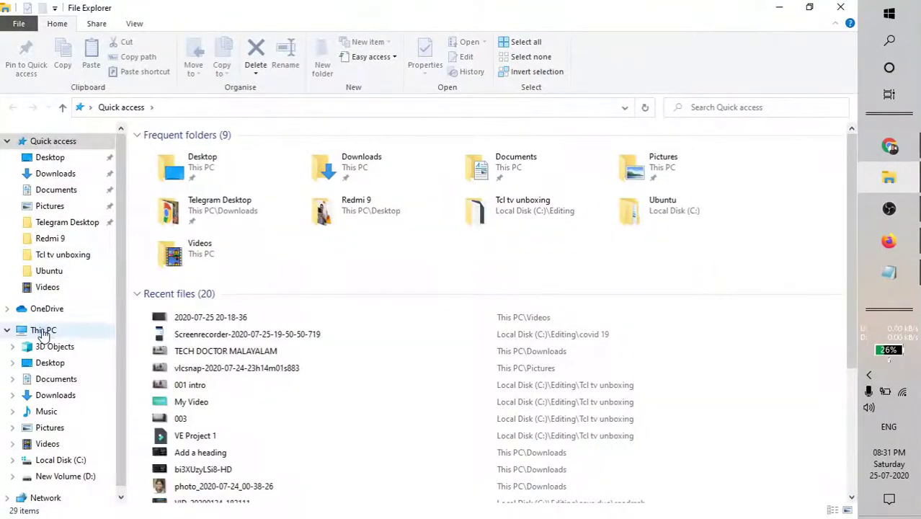
left_click(44, 333)
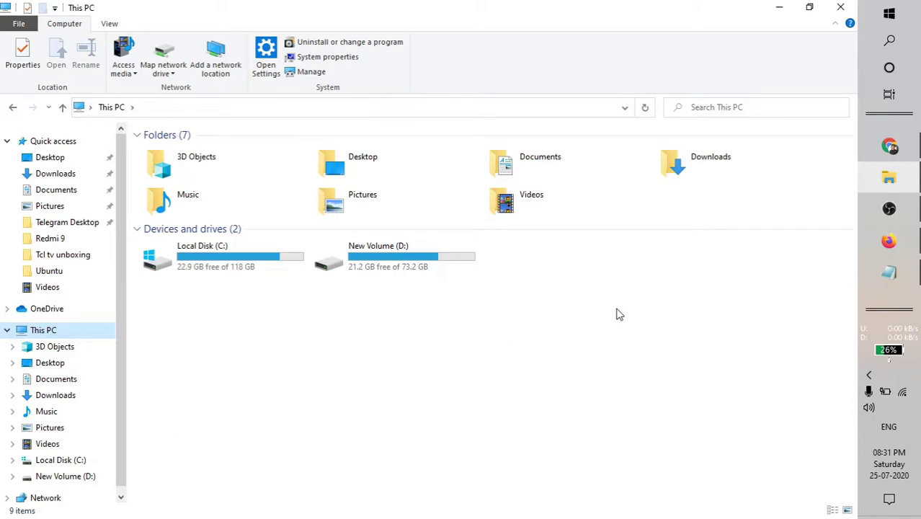
left_click(780, 8)
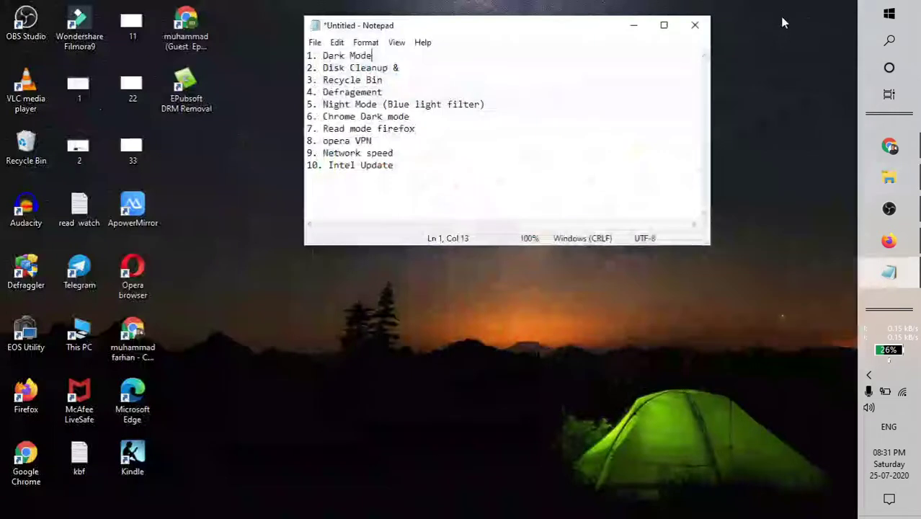
Step: Set the Windows colour mode to Dark in the desktop's personalisation settings
right_click(754, 167)
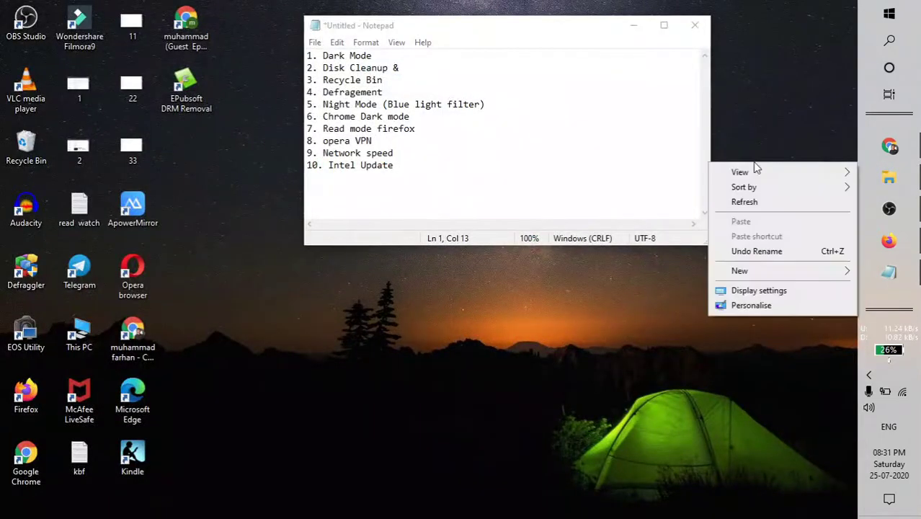
left_click(758, 306)
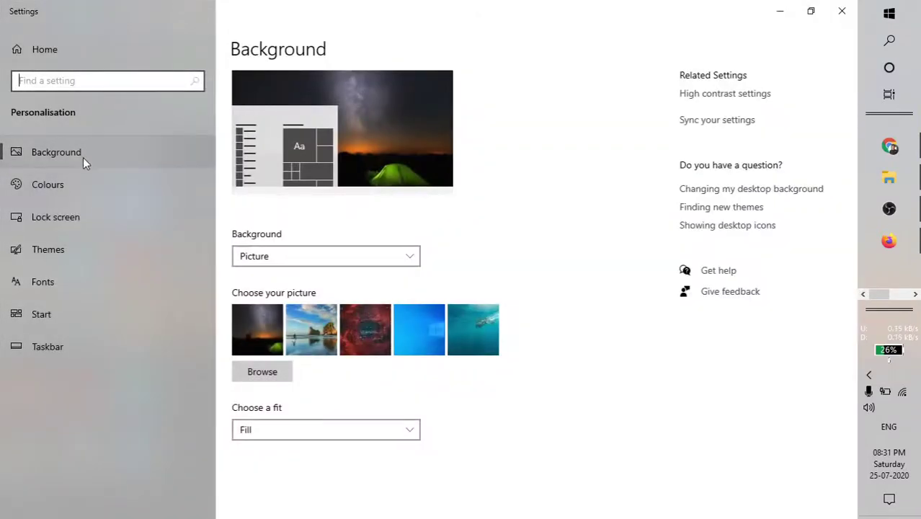
left_click(93, 184)
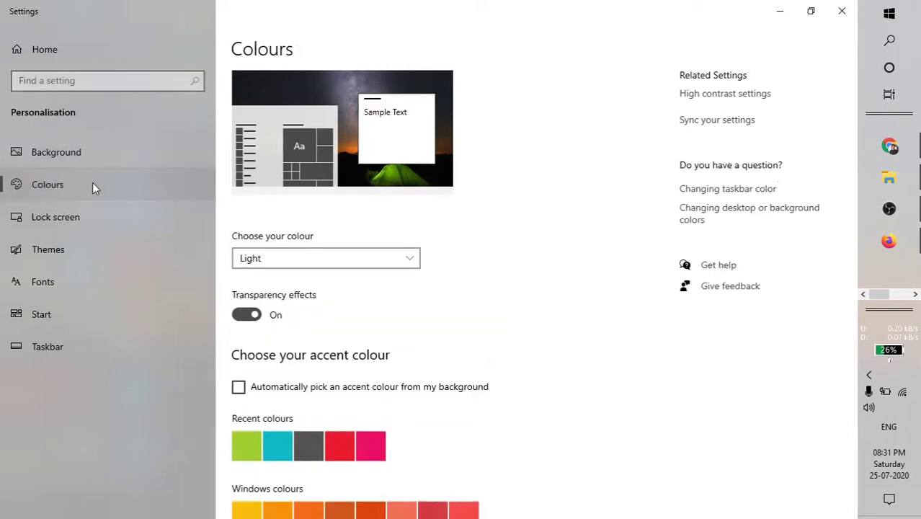
left_click(280, 258)
left_click(276, 279)
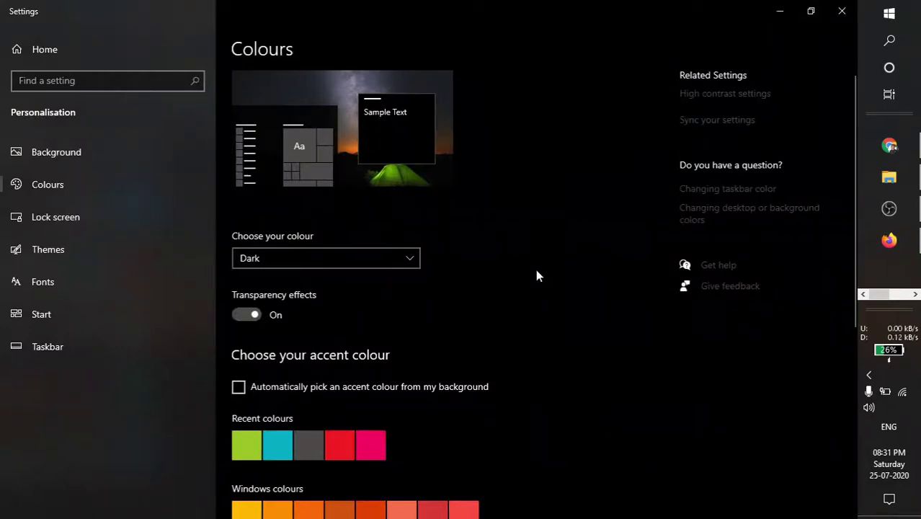
Step: Check how File Explorer looks in dark mode, and close both File Explorer and Settings
left_click(889, 178)
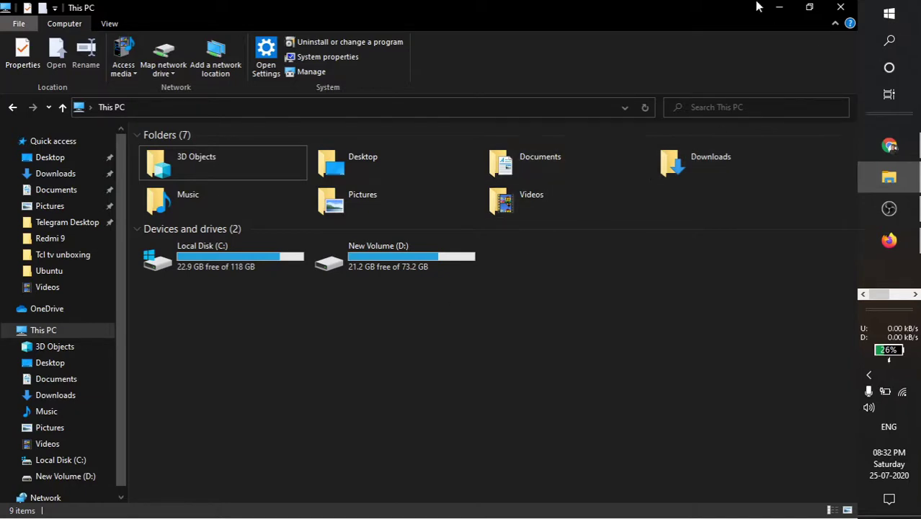
left_click(840, 9)
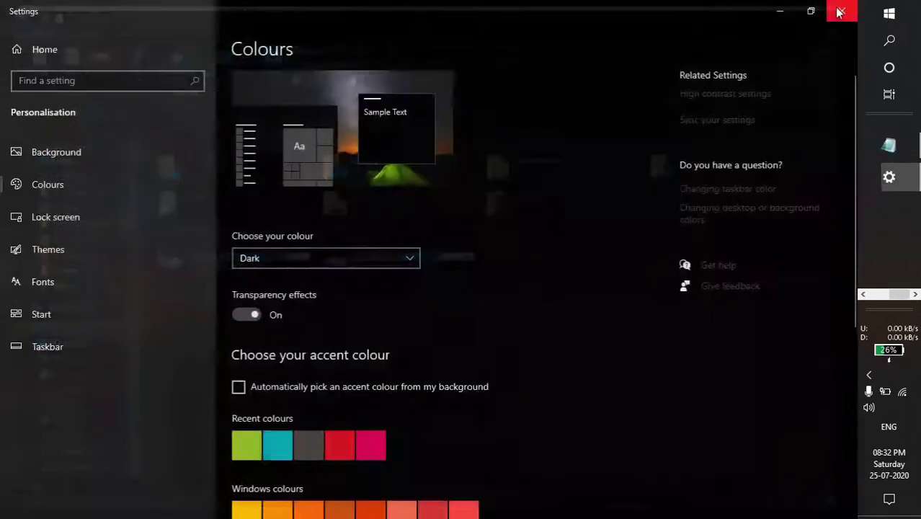
left_click(849, 21)
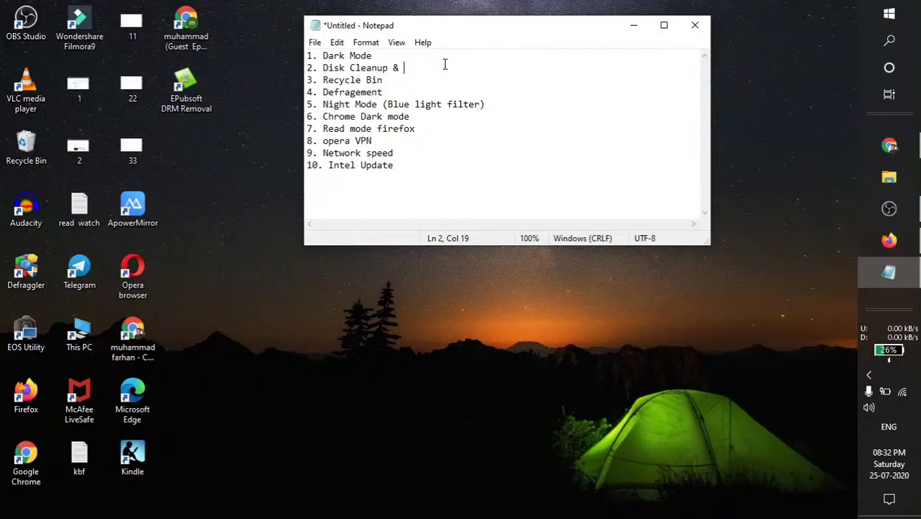
Step: Open Disk Clean-up and scan drive C: for files that can be deleted
left_click(890, 14)
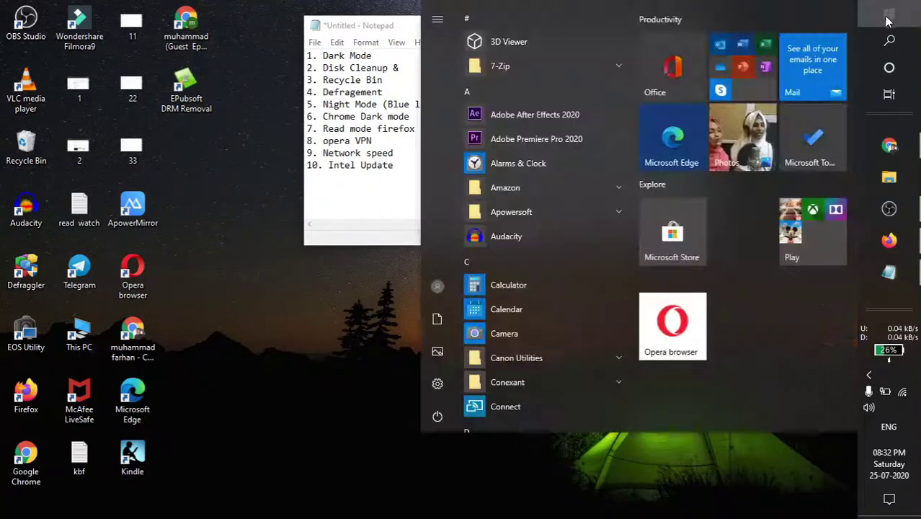
left_click(852, 35)
type("clean")
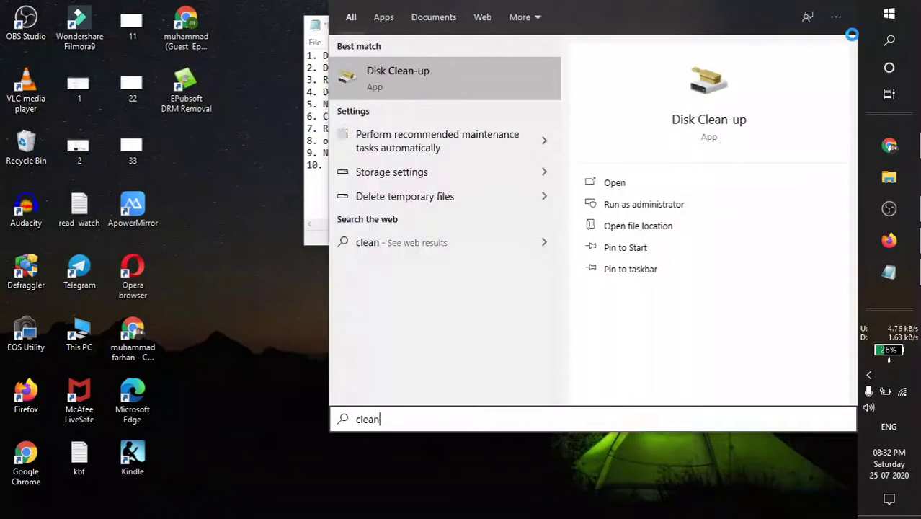
left_click(500, 86)
left_click(401, 267)
left_click(399, 271)
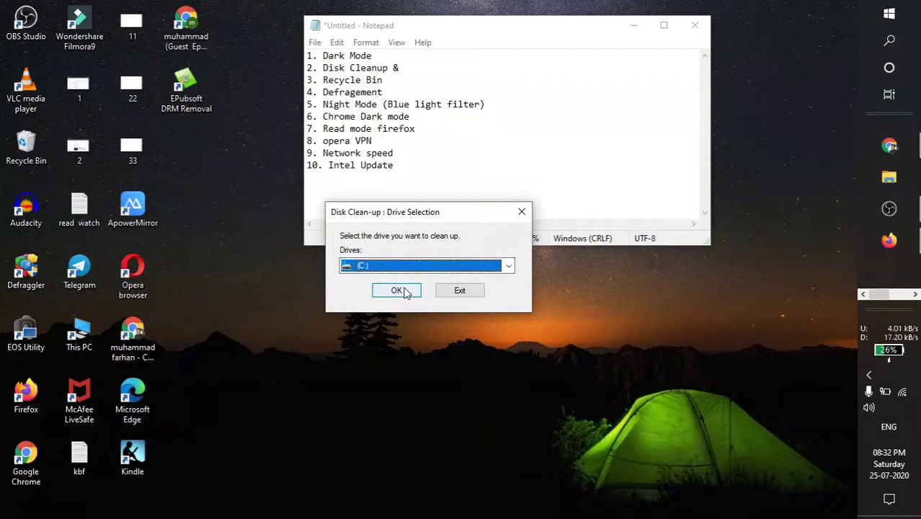
left_click(398, 290)
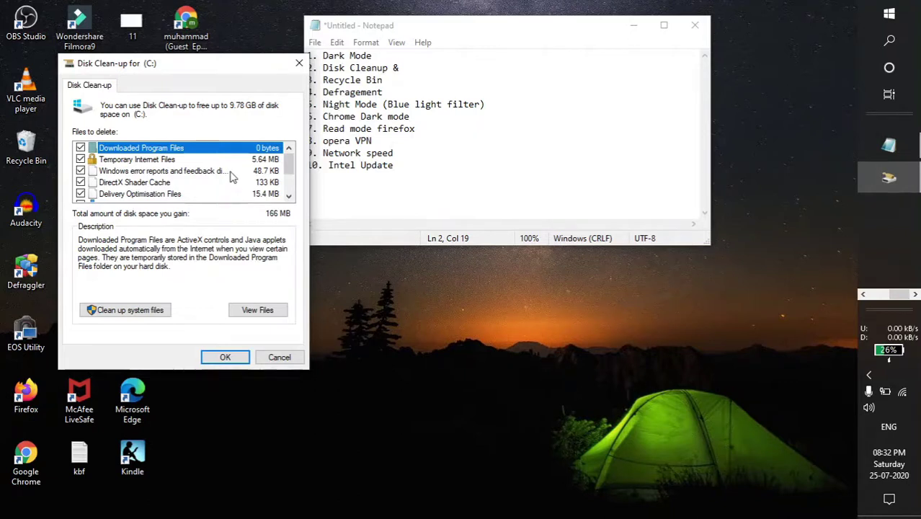
Step: Review the deletable file categories on drive C:, leave Downloads unticked, and run the clean-up of the ticked files
left_click_drag(230, 66, 303, 90)
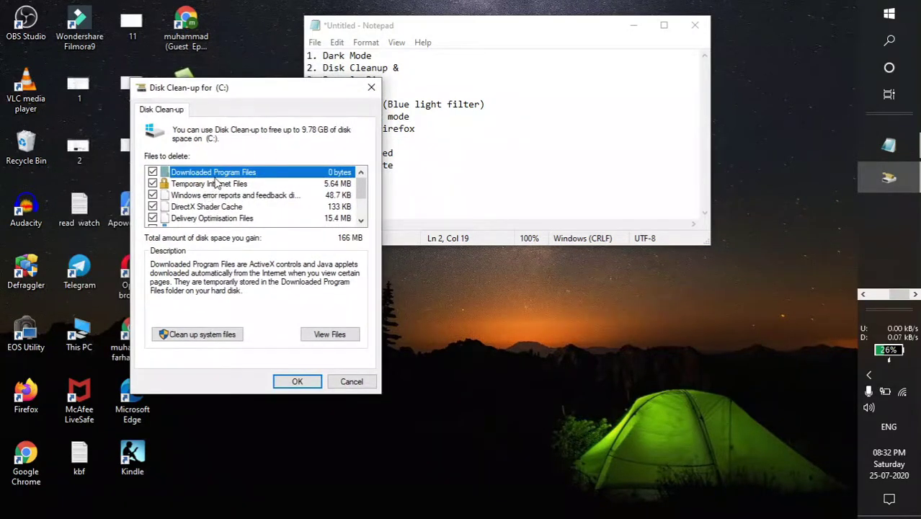
scroll(209, 186, "down", 1)
scroll(209, 185, "up", 1)
scroll(243, 187, "down", 2)
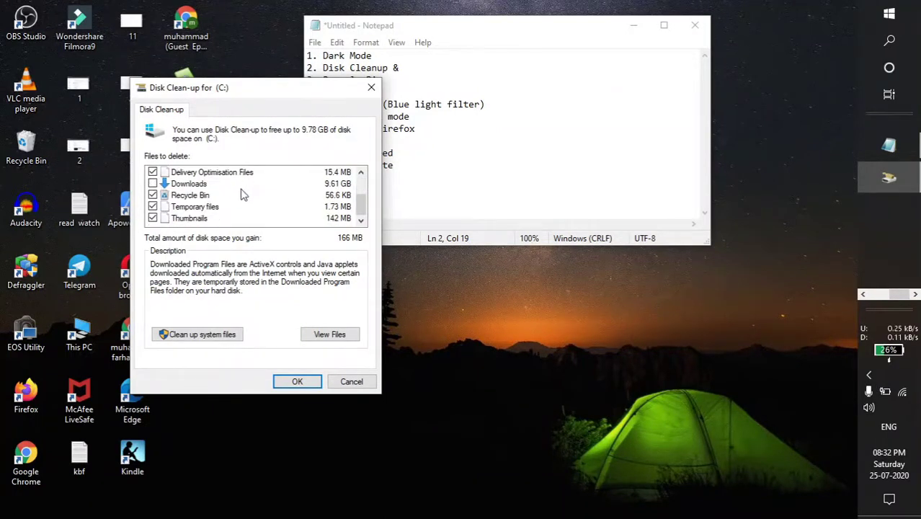
left_click(192, 197)
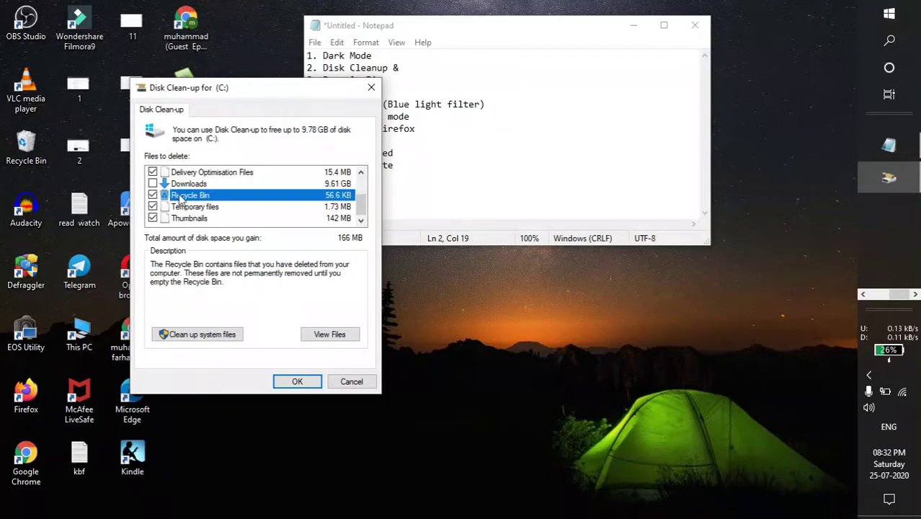
left_click(192, 186)
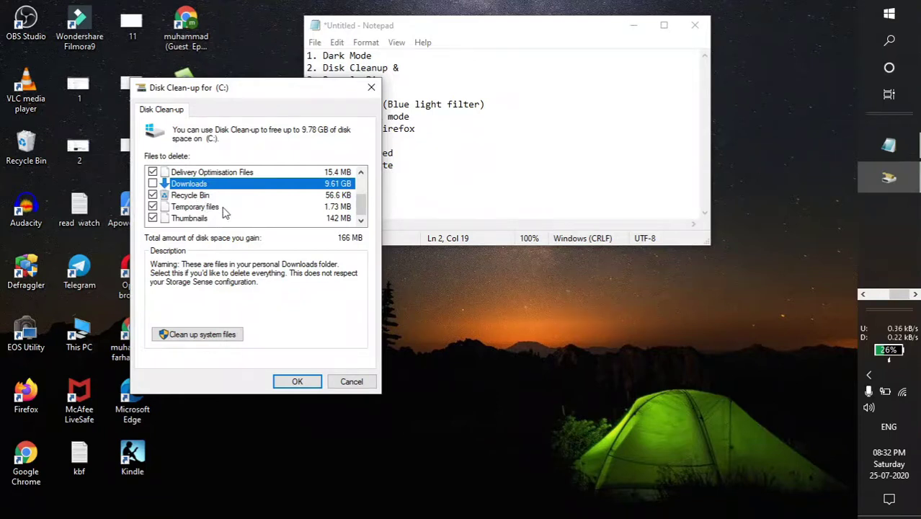
scroll(224, 210, "up", 2)
scroll(216, 204, "down", 2)
scroll(224, 220, "up", 2)
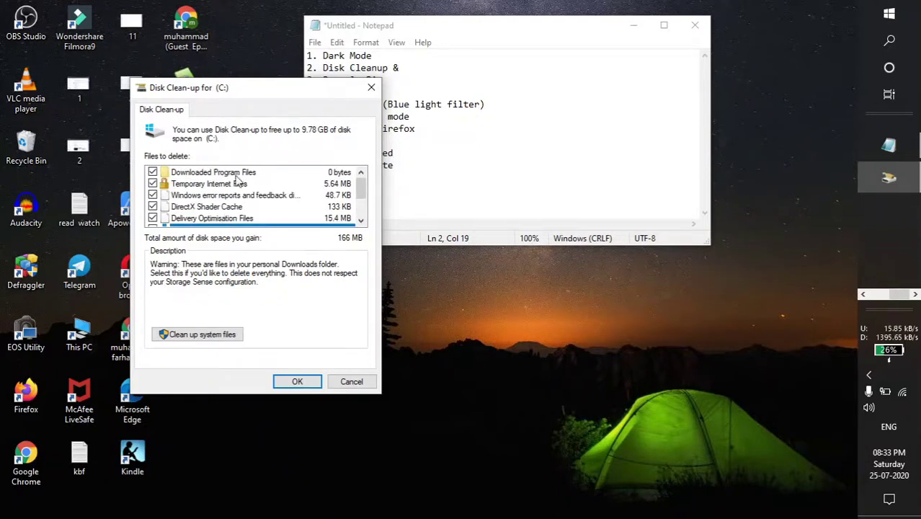
scroll(241, 184, "down", 2)
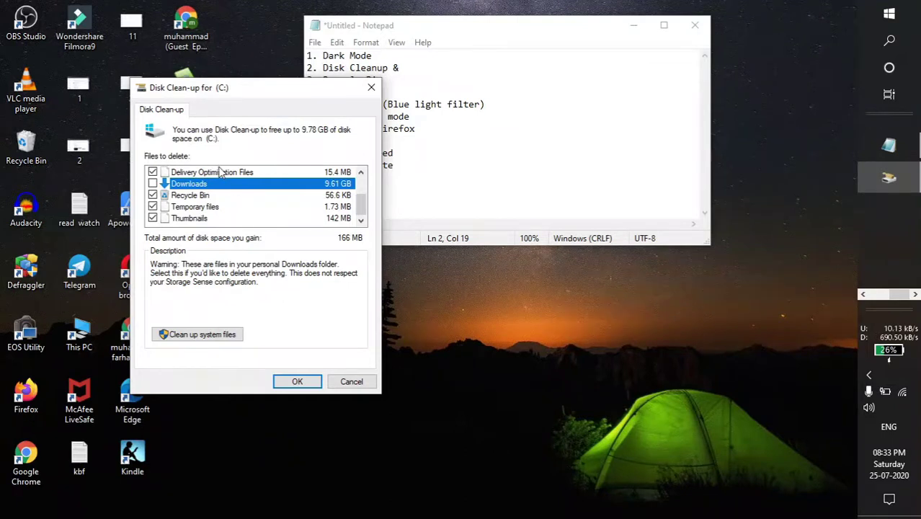
left_click(315, 381)
left_click(472, 278)
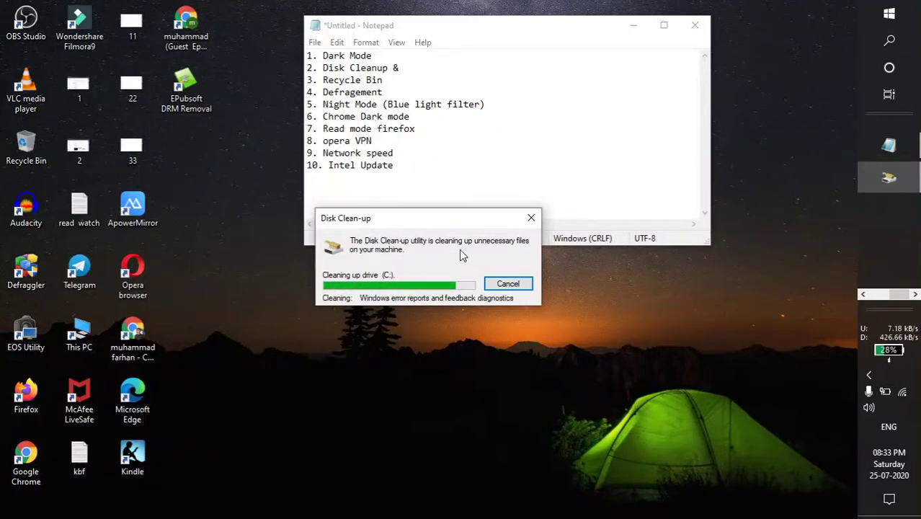
Step: Reopen Disk Clean-up and scan drive C: again
key("super")
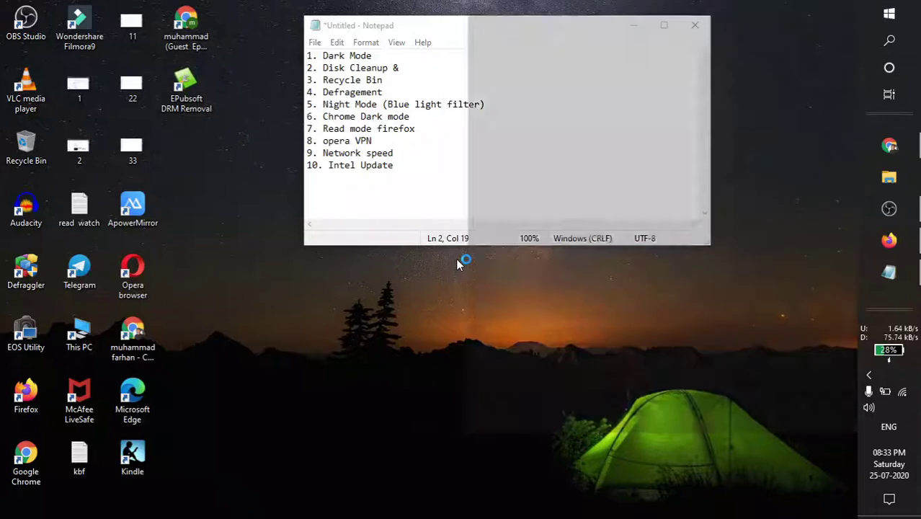
type("disk")
key("Return")
left_click(416, 292)
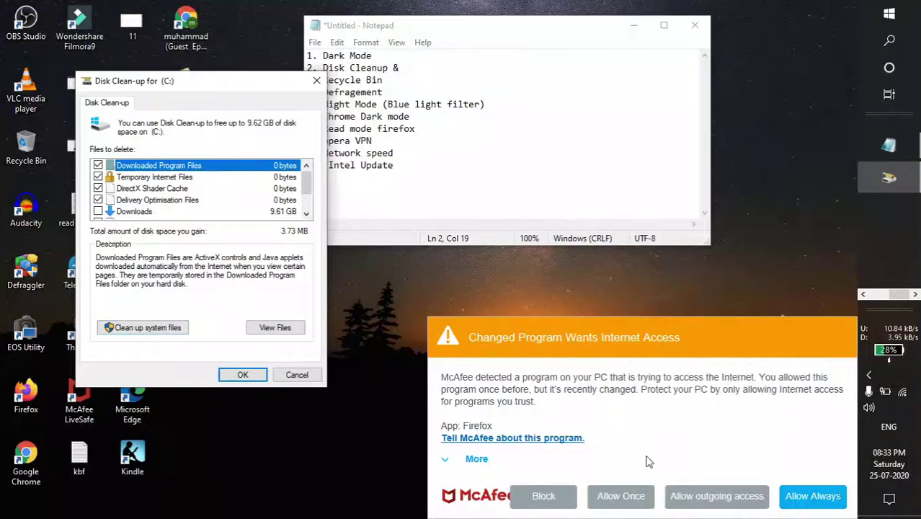
Step: Start a system files clean-up scan of drive C:, allowing Firefox internet access once in the McAfee alerts
left_click(620, 496)
left_click(152, 326)
left_click(403, 289)
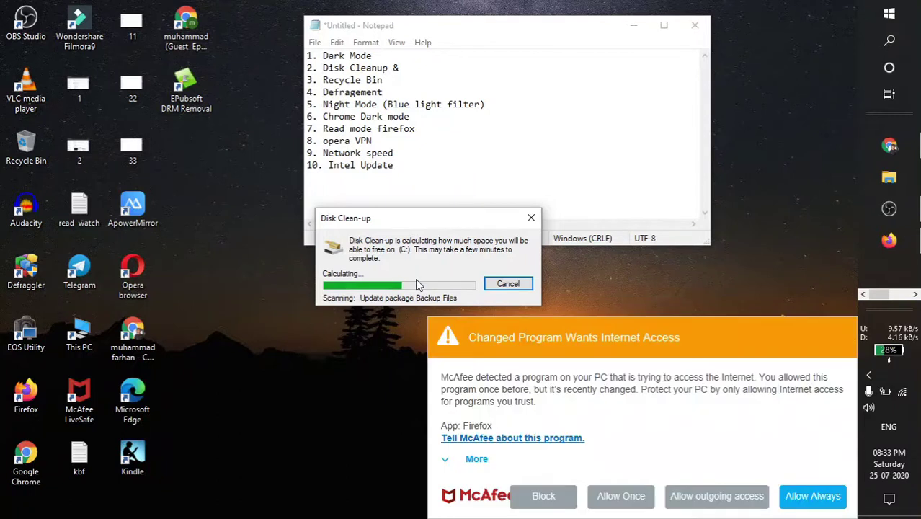
left_click(636, 500)
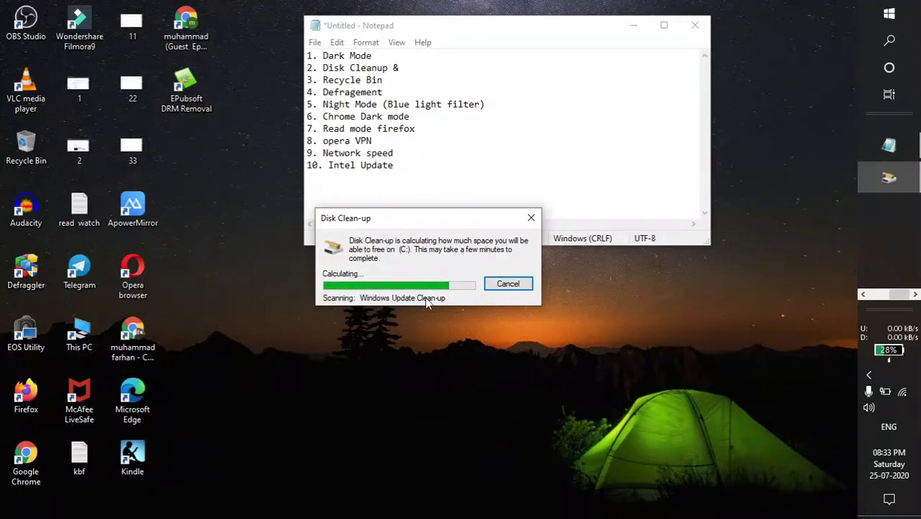
Step: Include Windows Update Clean-up in the files to delete from drive C:
scroll(307, 238, "down", 2)
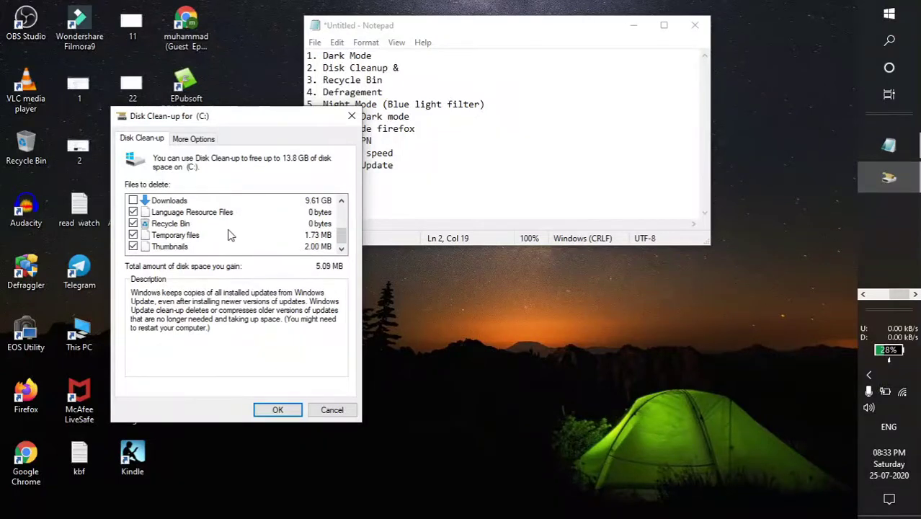
scroll(217, 238, "up", 3)
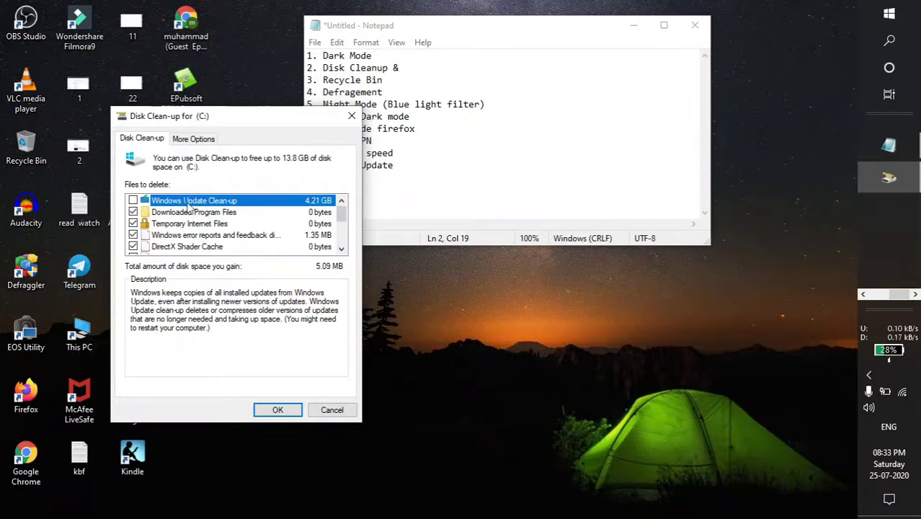
left_click(133, 201)
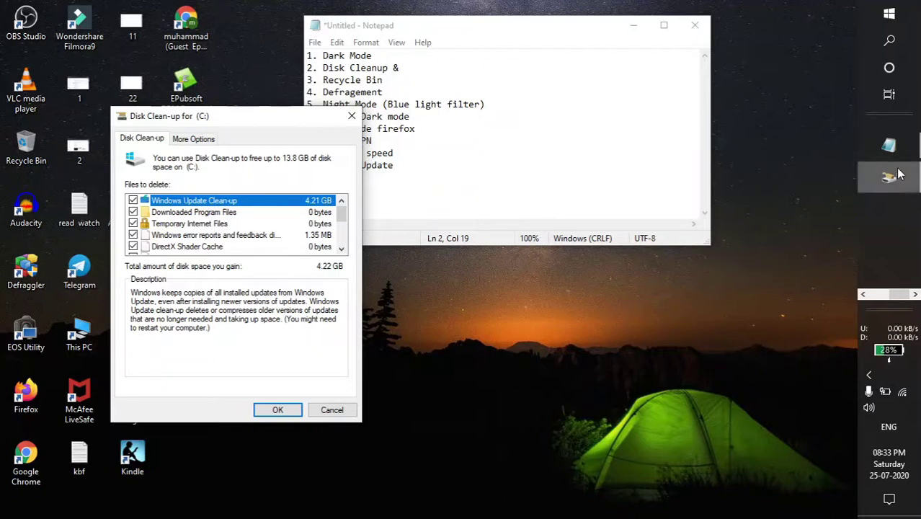
key("super")
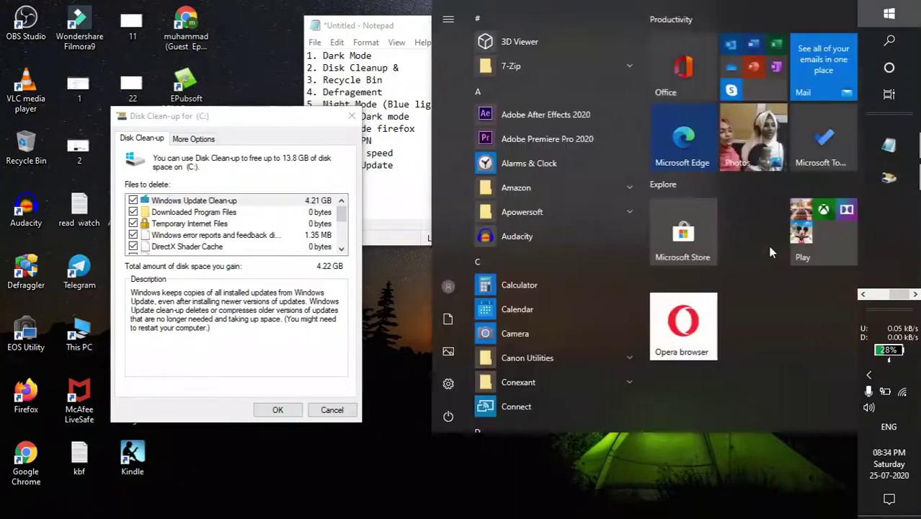
type("obs")
key("Return")
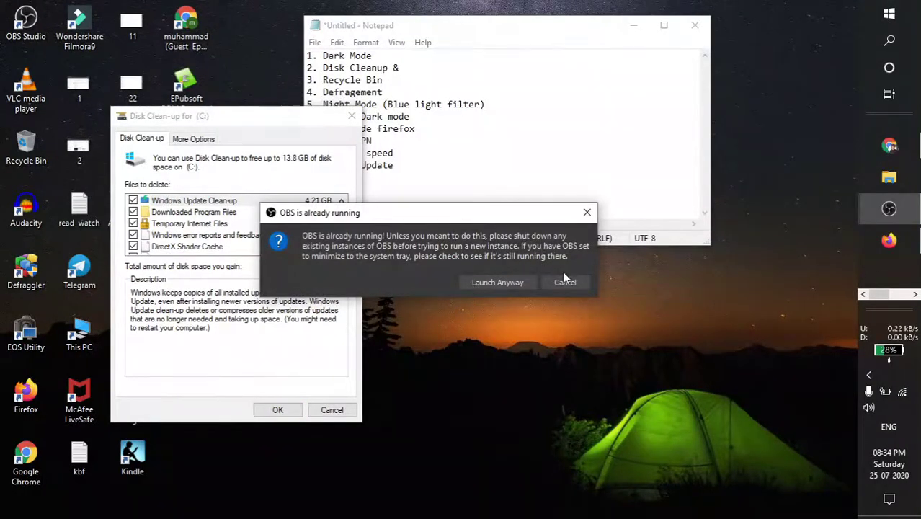
left_click(564, 282)
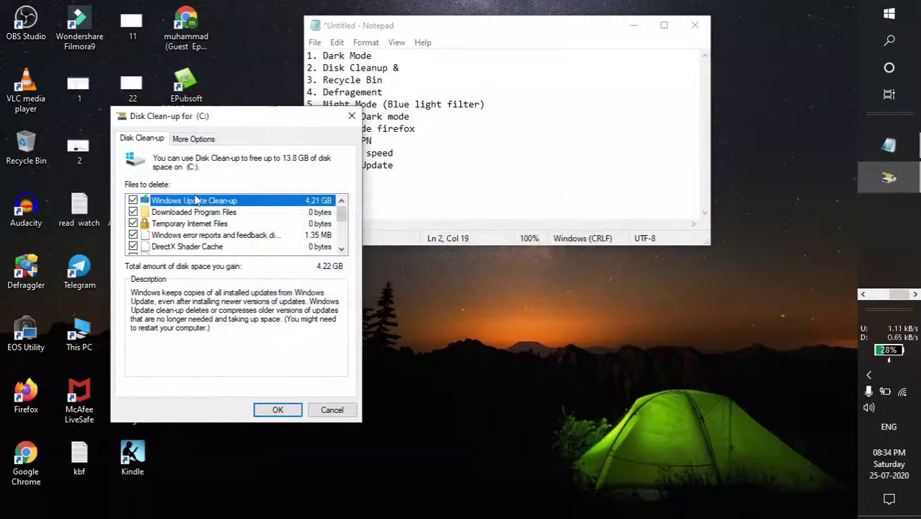
left_click(873, 374)
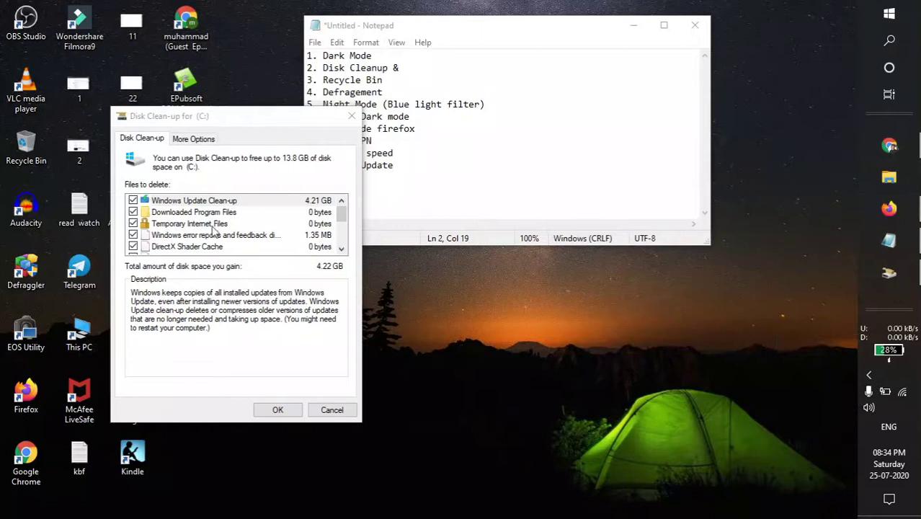
Step: Review the system file categories on drive C:, leave Downloads unticked, and run the deletion of the ticked files
left_click(206, 202)
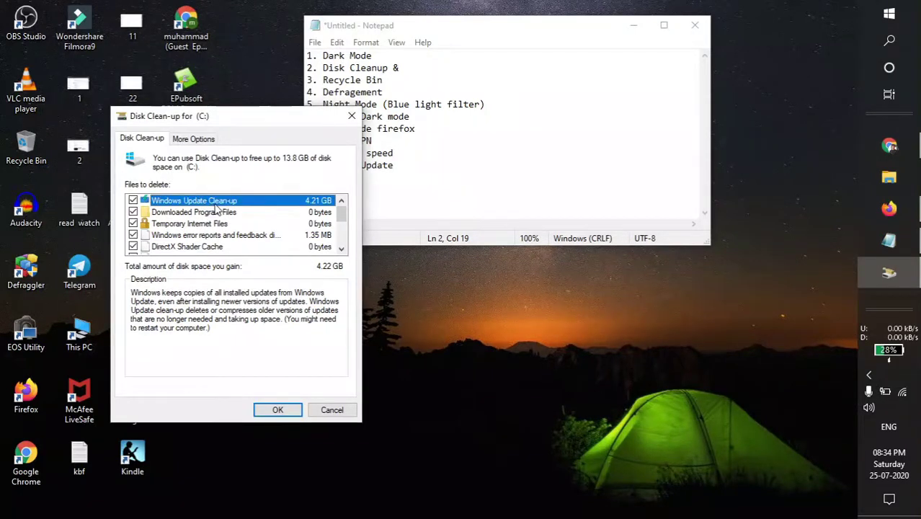
scroll(216, 210, "down", 3)
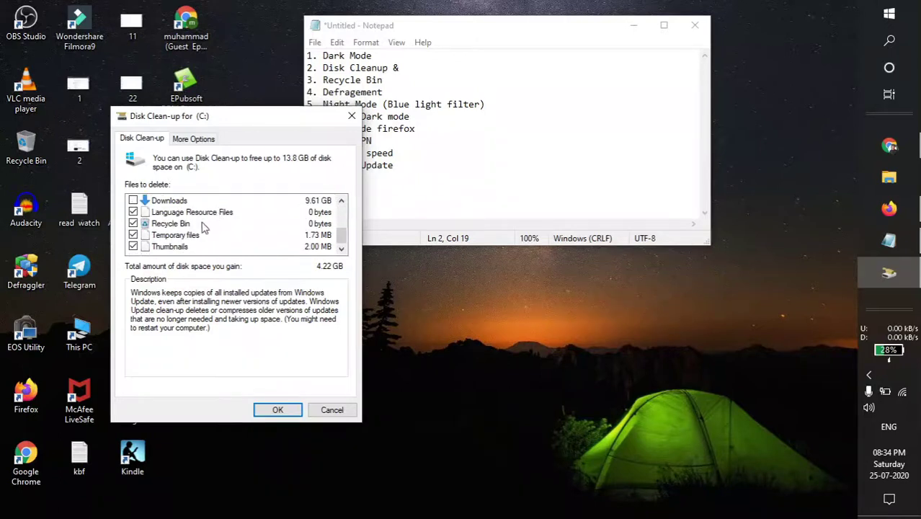
scroll(186, 249, "up", 1)
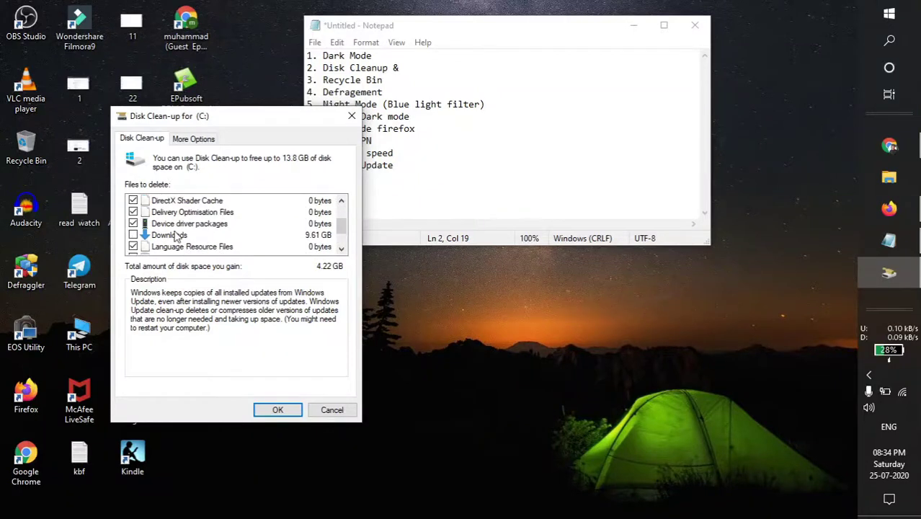
left_click(134, 236)
left_click(133, 236)
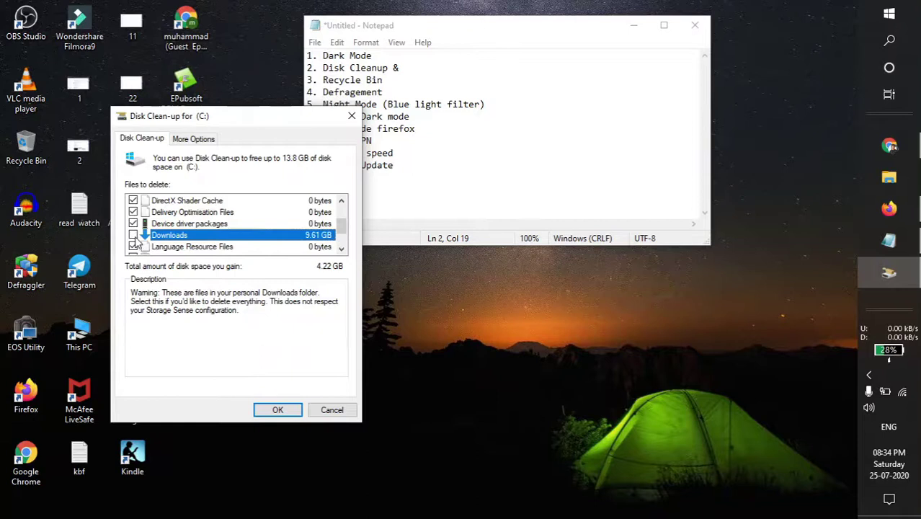
left_click(239, 213)
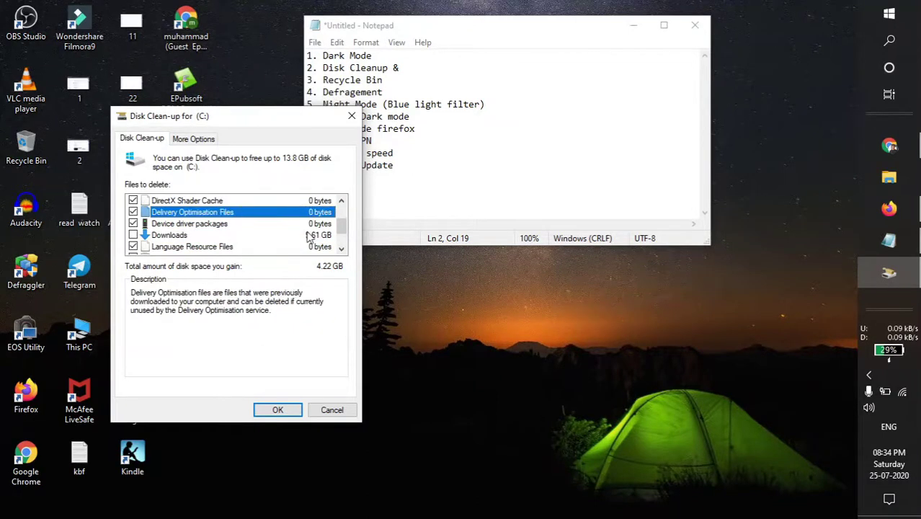
left_click(292, 408)
left_click(443, 277)
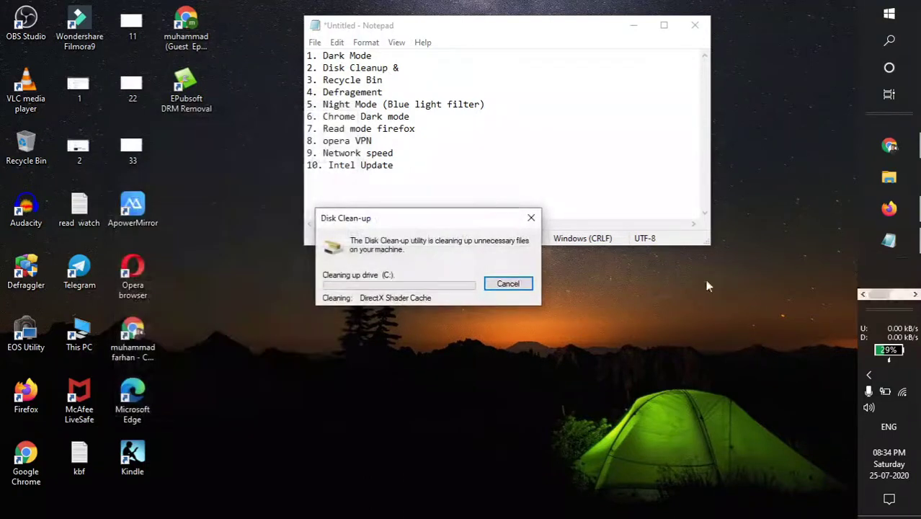
Step: Check the free space on Local Disk (C:) in This PC, close File Explorer, and move the Disk Clean-up progress window clear of the notes
key("super+e")
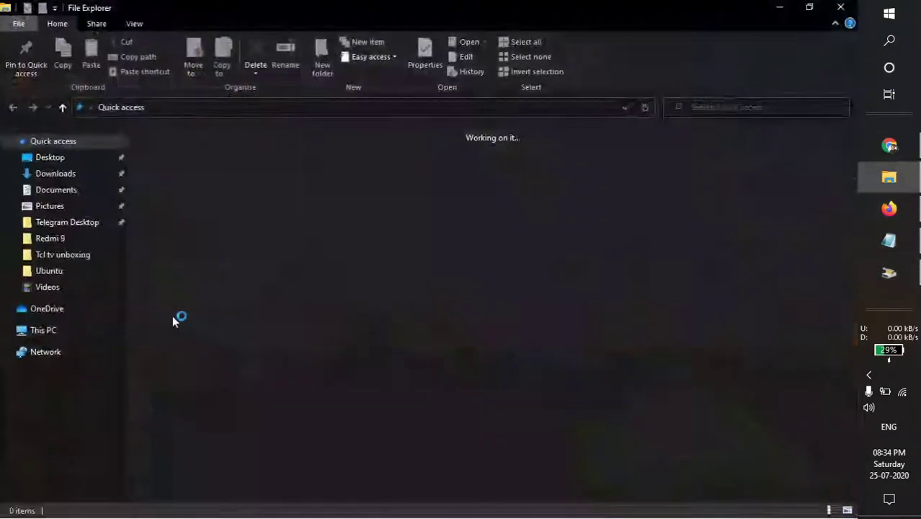
left_click(86, 326)
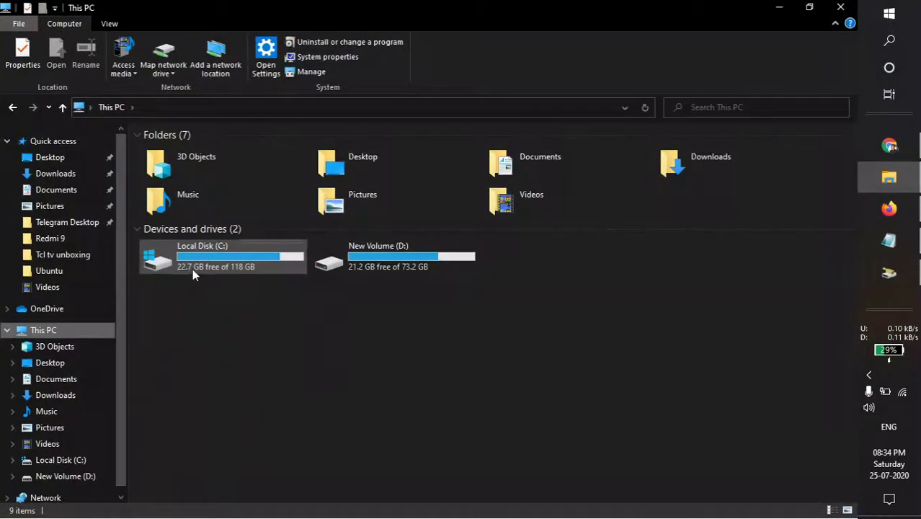
left_click(192, 271)
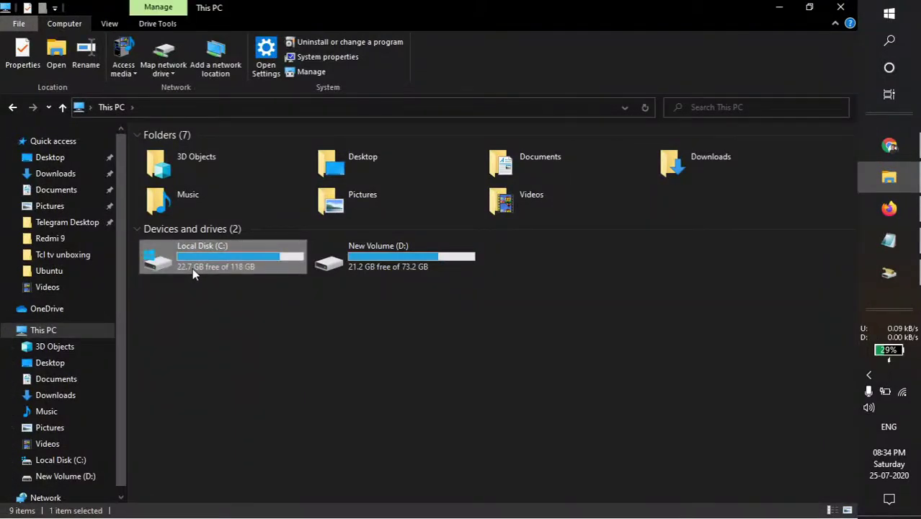
left_click(840, 7)
left_click_drag(450, 224, 517, 335)
Step: Open the Recycle Bin from the desktop to check its contents and minimise its window
left_click(383, 80)
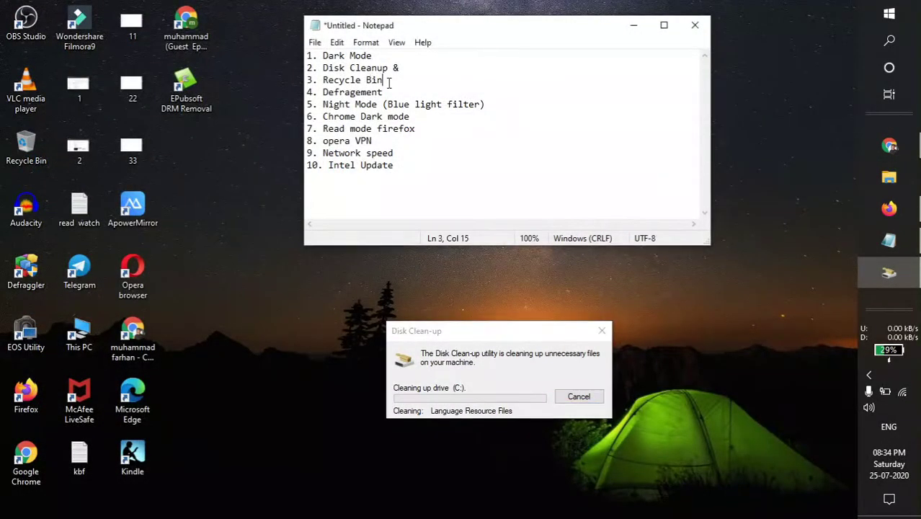
double_click(27, 152)
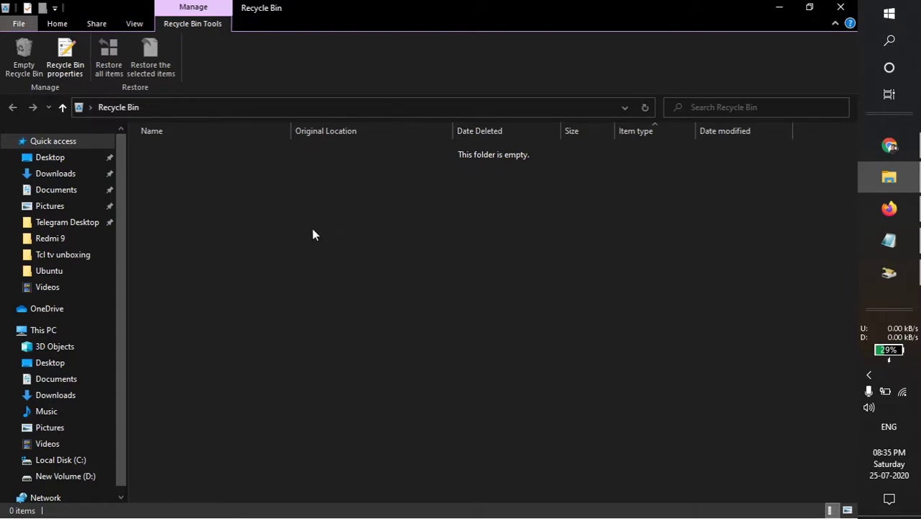
left_click(778, 7)
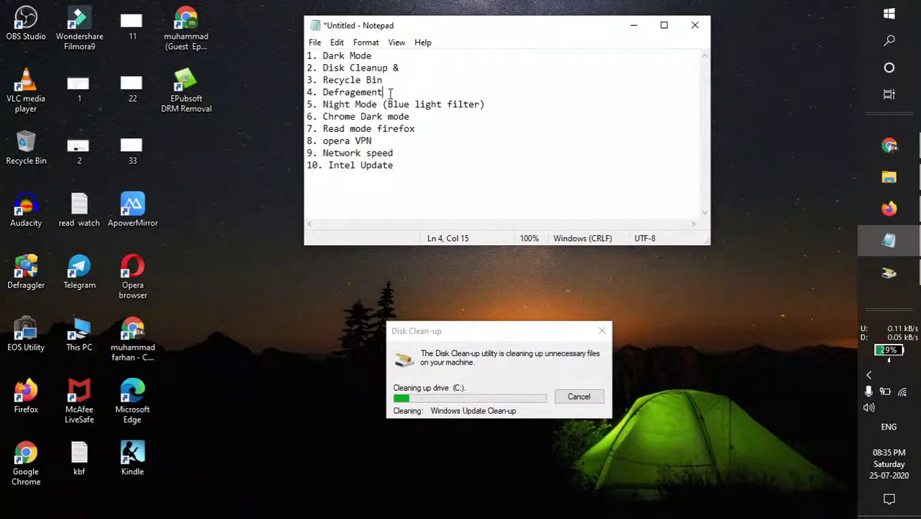
Step: Search Windows for the defragment tool and open Optimise Drives
left_click(889, 13)
type("de")
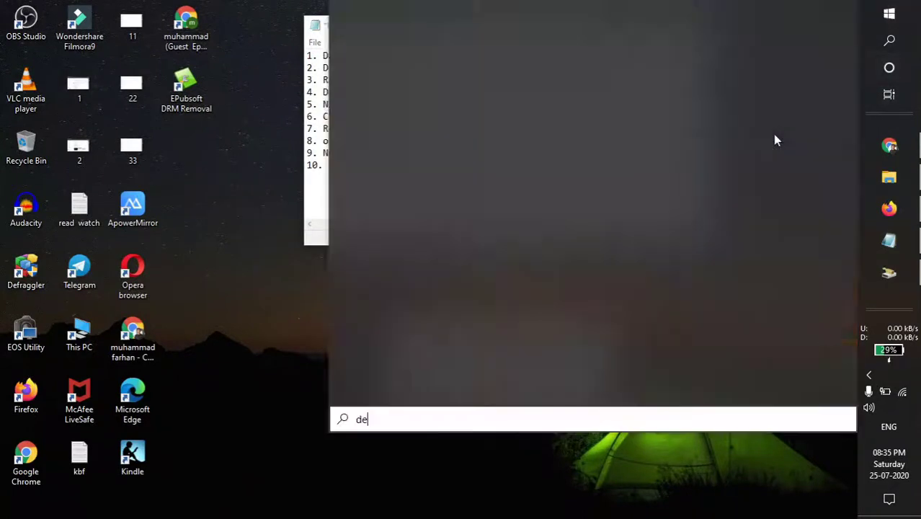
type("frsa")
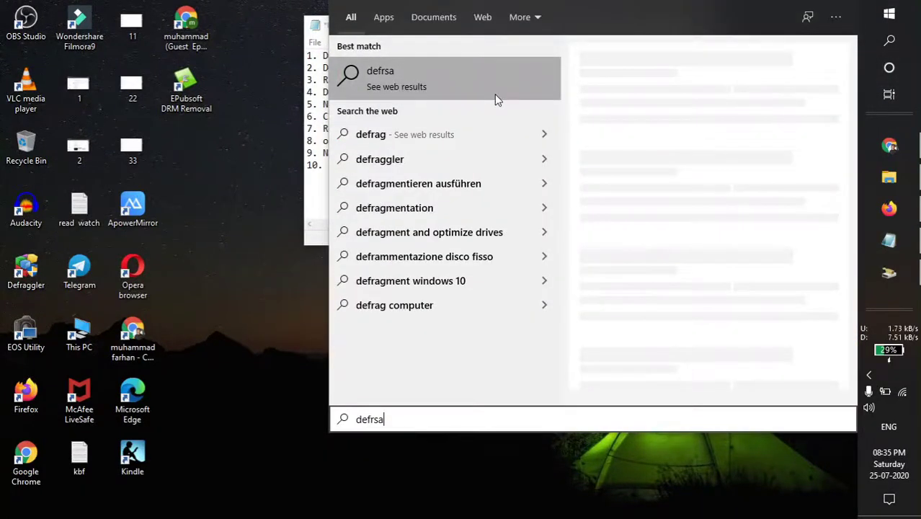
key("BackSpace")
key("BackSpace")
left_click(508, 72)
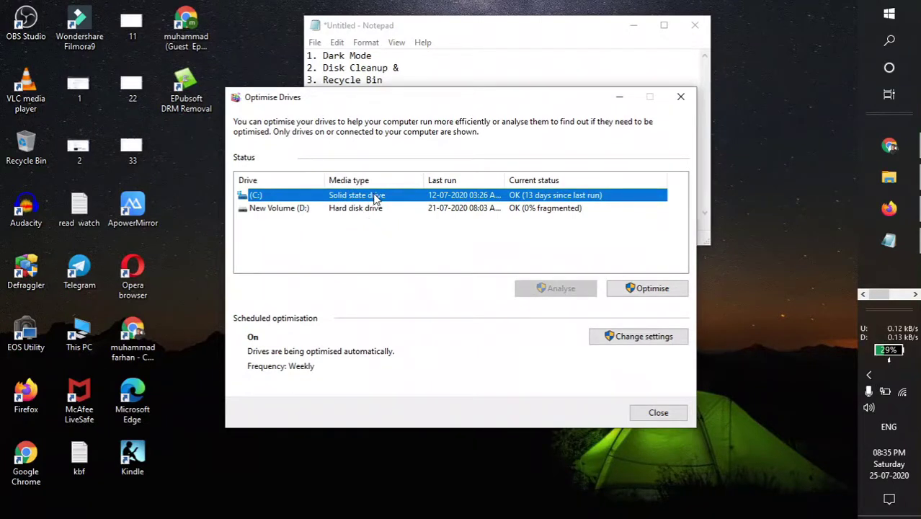
Step: Start optimising the hard disk drive New Volume (D:) and minimise the Optimise Drives window
left_click(374, 208)
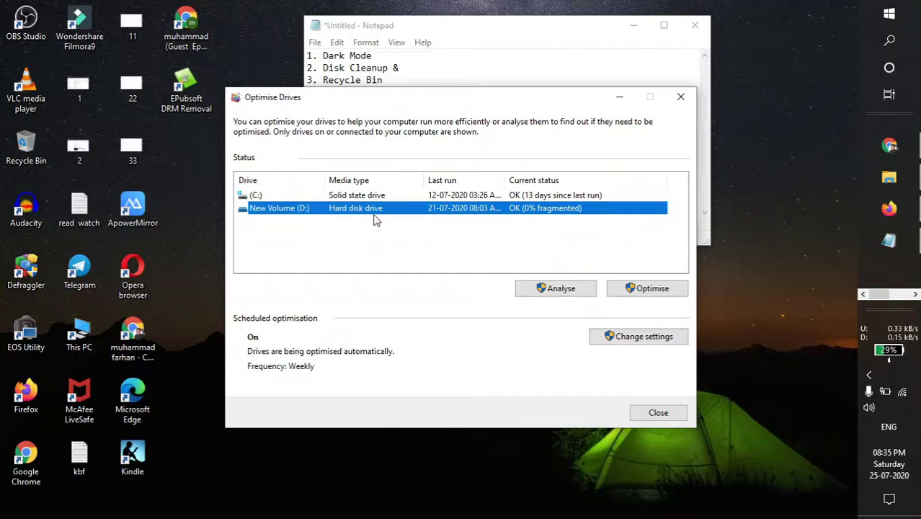
left_click(617, 288)
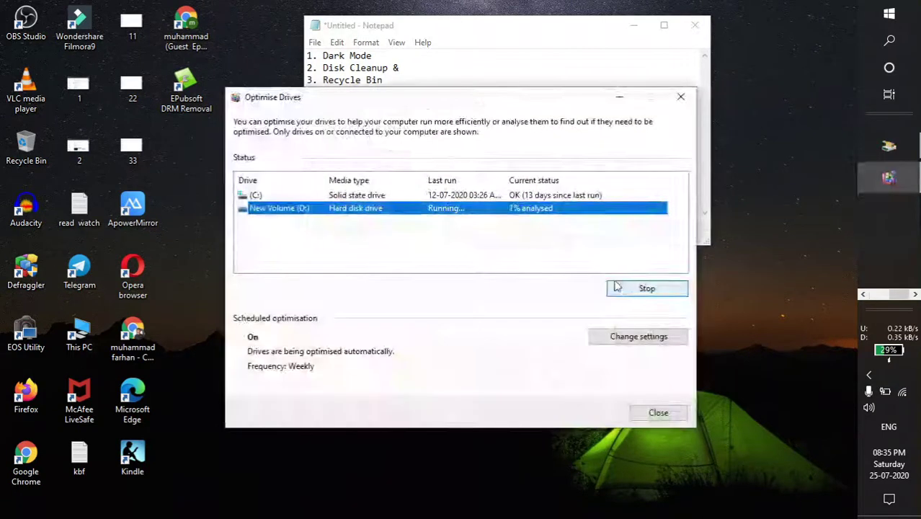
left_click(620, 97)
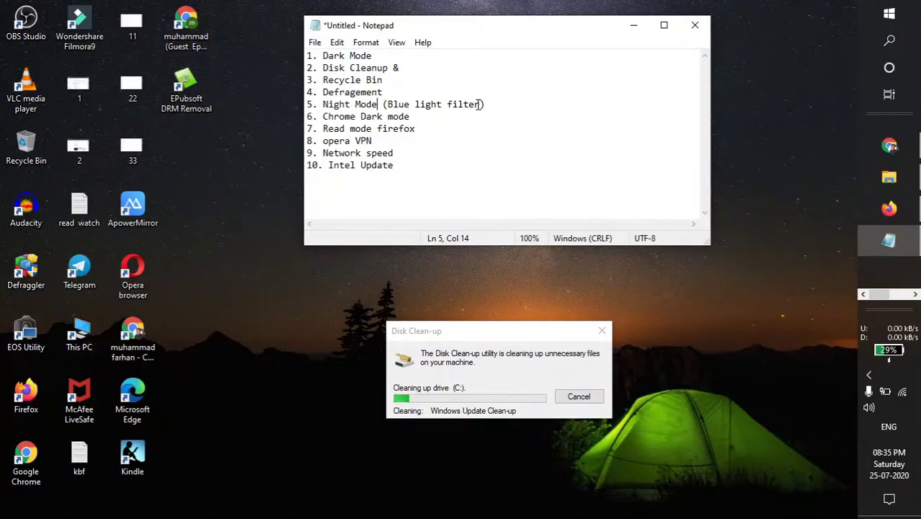
Step: Look at the Night light option among the notification centre's quick actions and close the notification centre
left_click(503, 103)
left_click(894, 502)
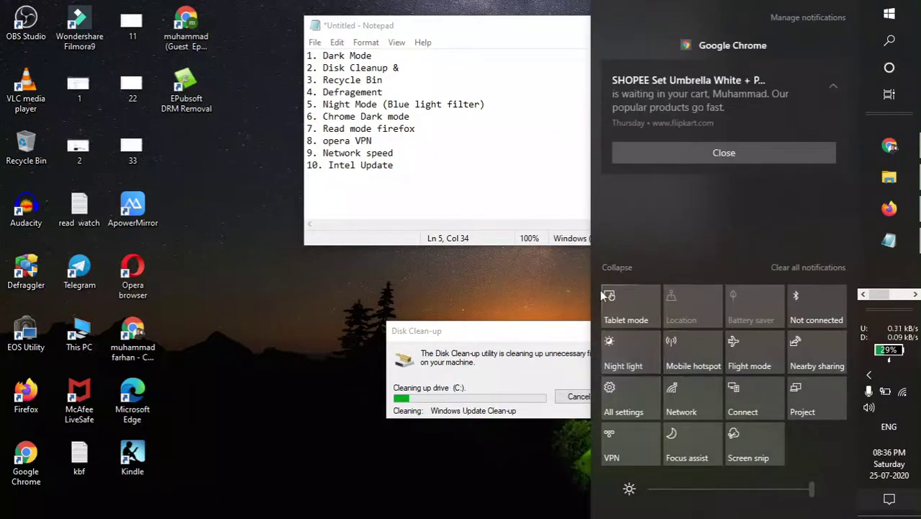
left_click(492, 284)
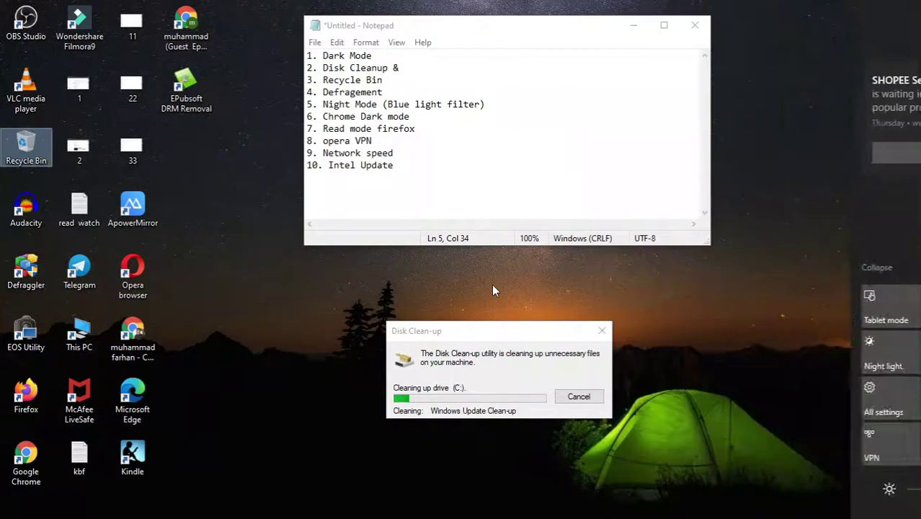
Step: Search Windows for "night" and open the Night light system settings
key("super")
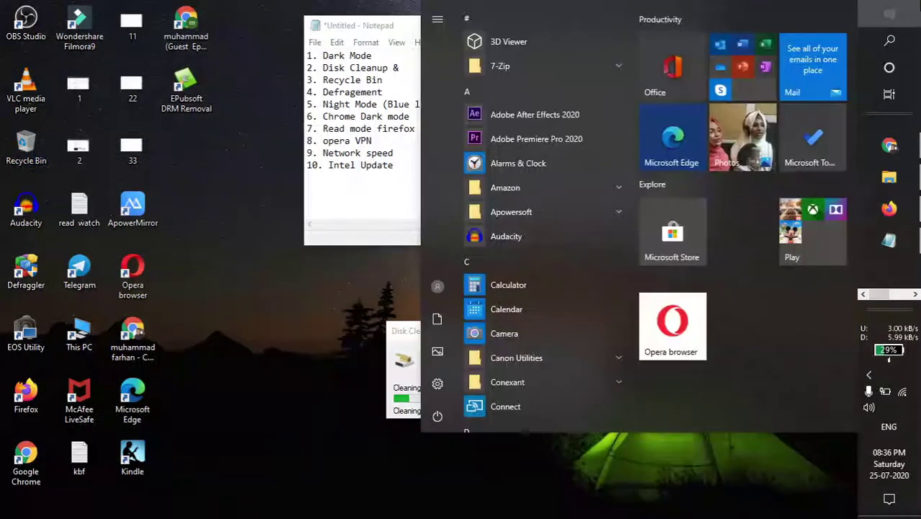
key("super")
key("super")
type("se")
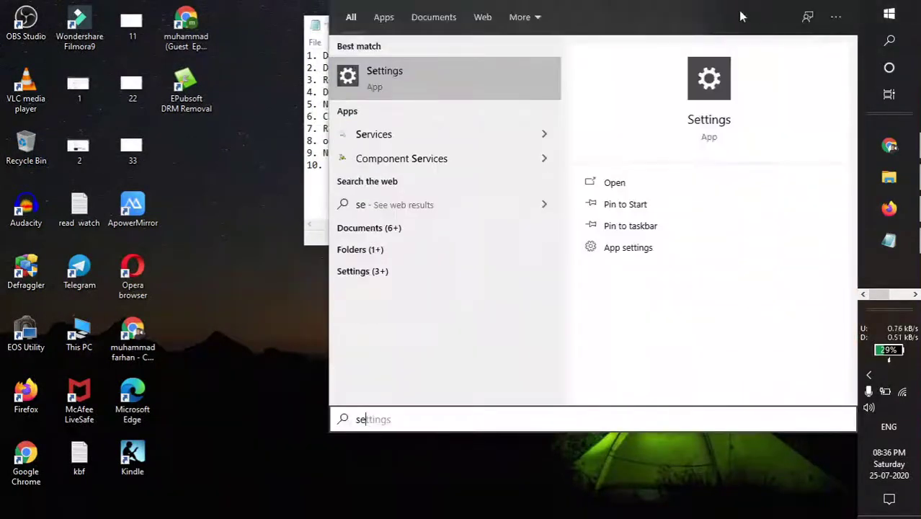
key("BackSpace")
key("BackSpace")
type("night")
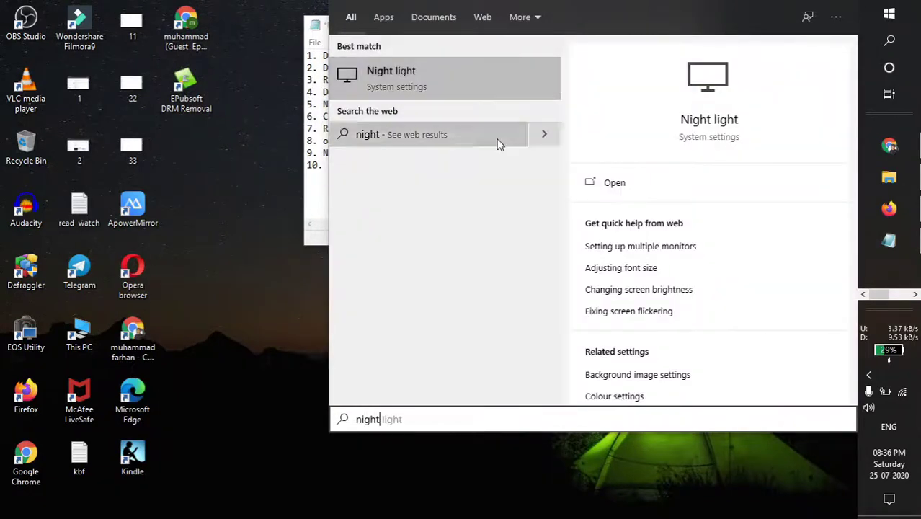
left_click(435, 86)
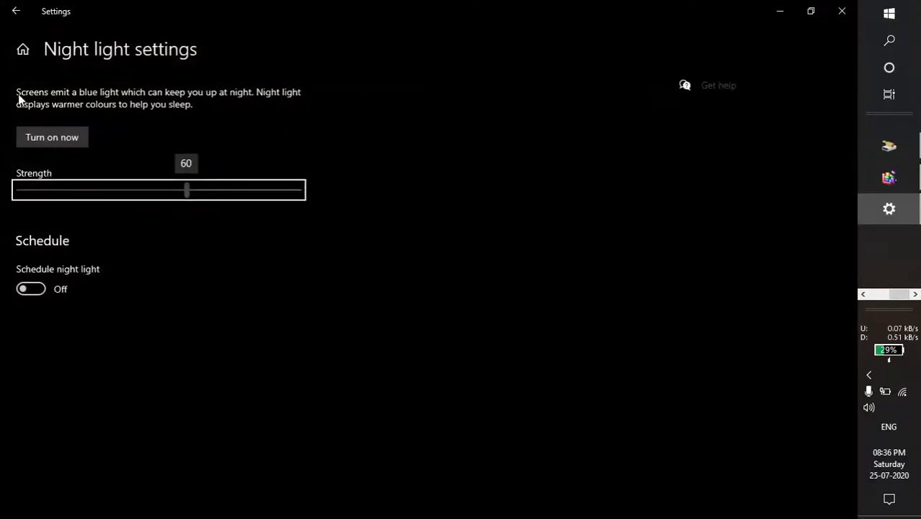
Step: Turn on night light and enable the night light schedule
left_click(83, 145)
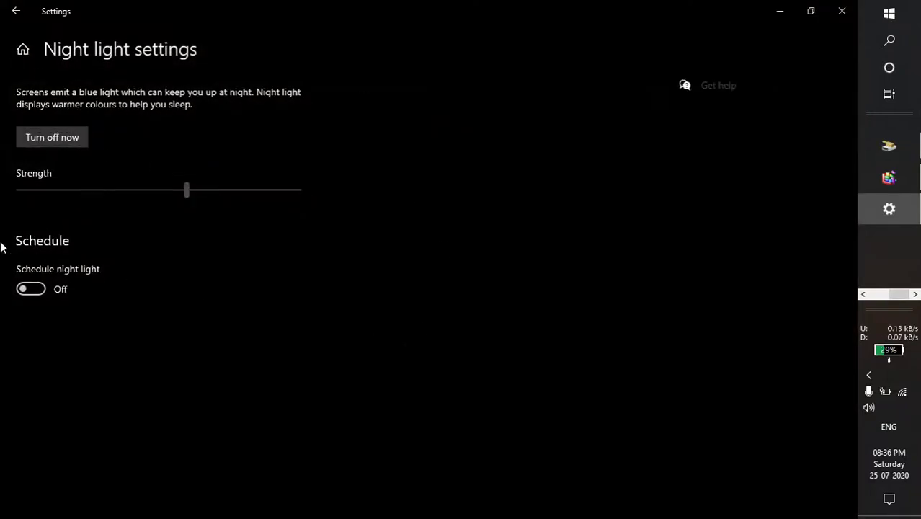
left_click(32, 290)
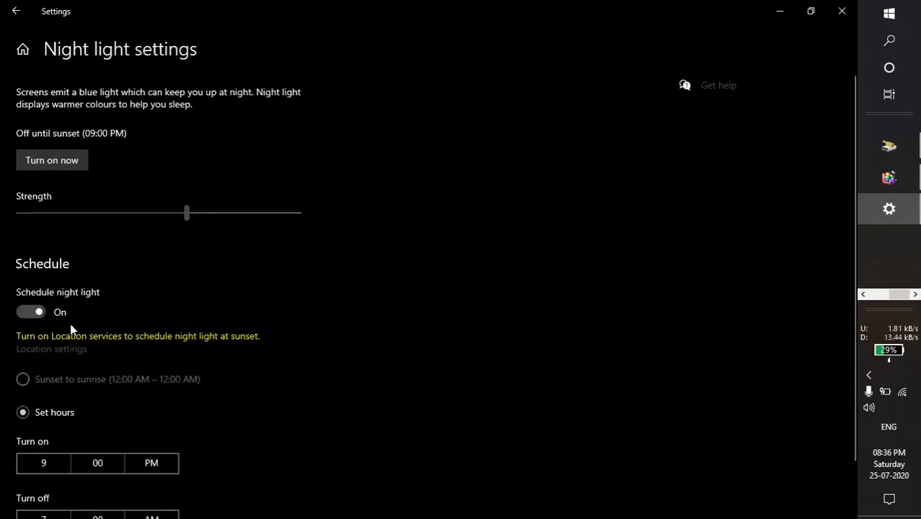
scroll(82, 410, "down", 1)
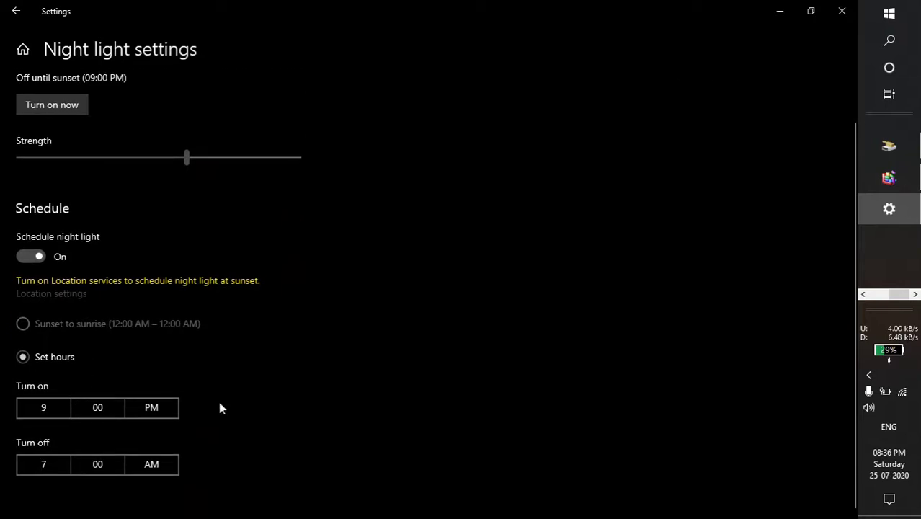
left_click(33, 407)
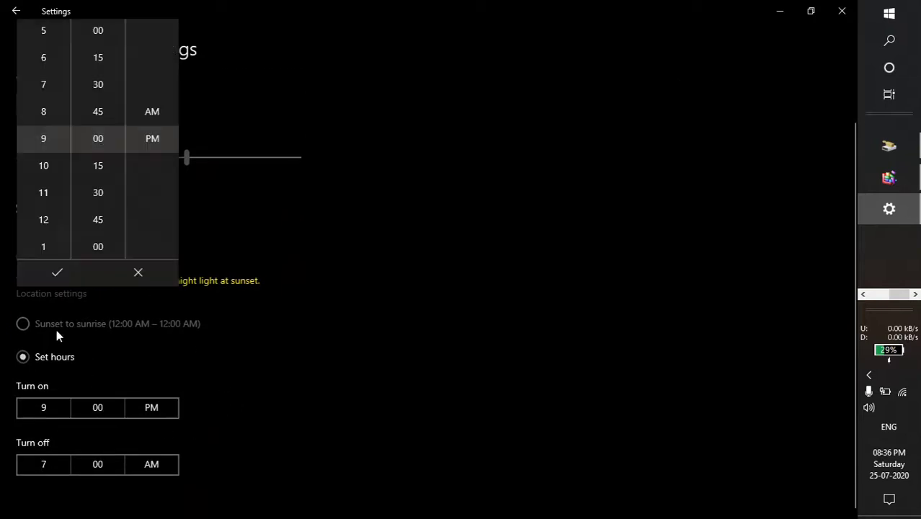
left_click(59, 92)
left_click(75, 445)
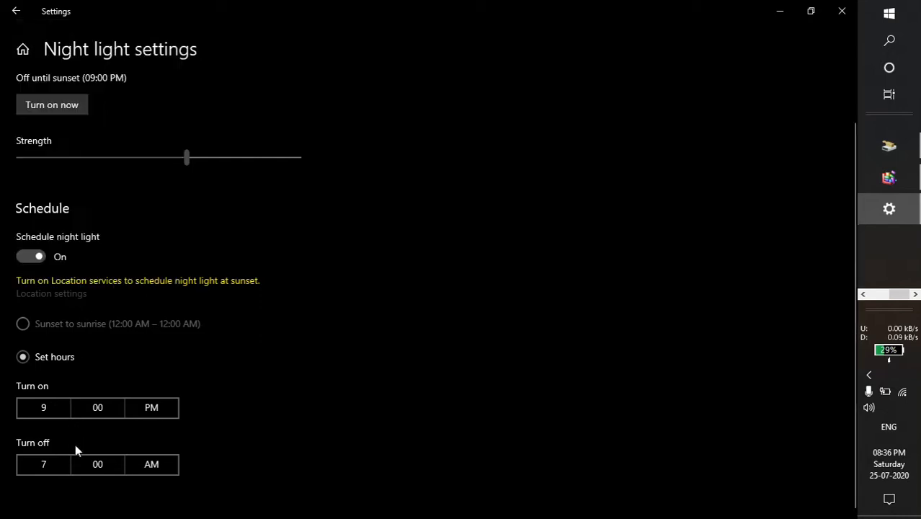
Step: Set the night light schedule's turn-on time to 7:00 PM
left_click(47, 412)
left_click(51, 86)
left_click(67, 268)
Step: Try to set the night light schedule's turn-off time to 6:00 AM
left_click(71, 470)
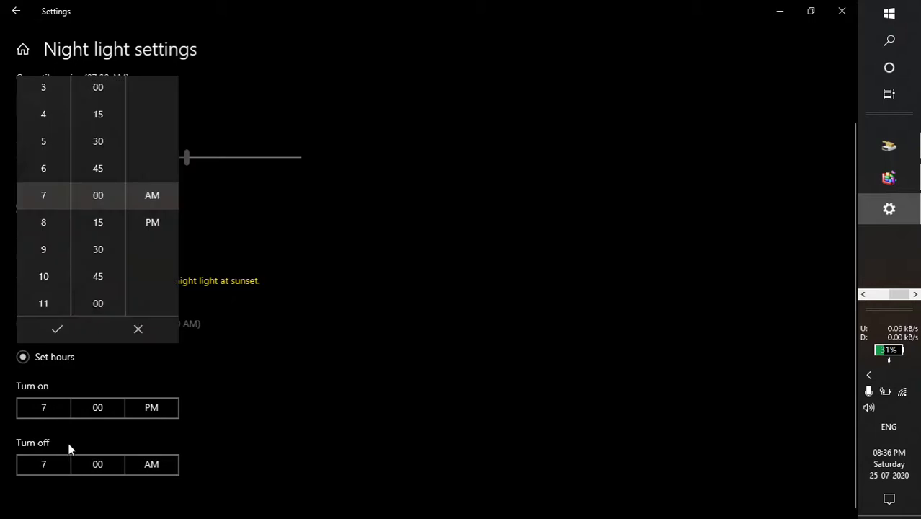
left_click(58, 167)
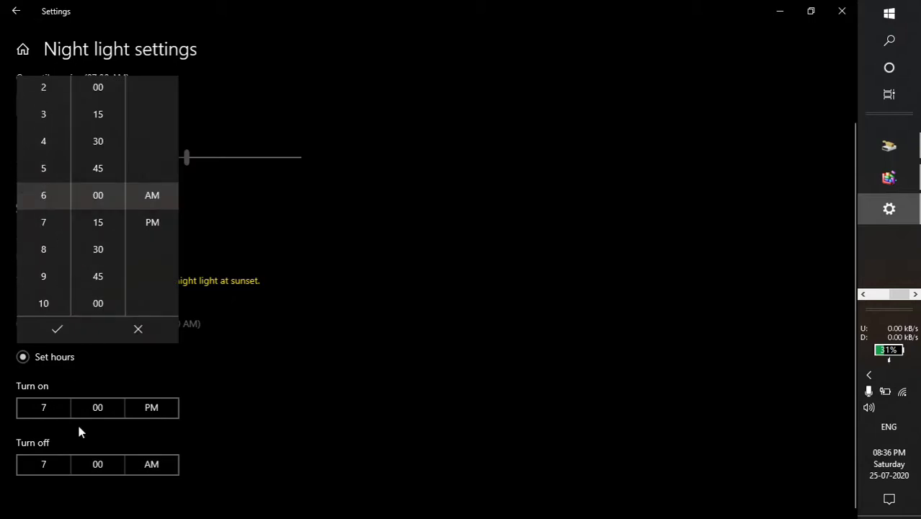
left_click(62, 469)
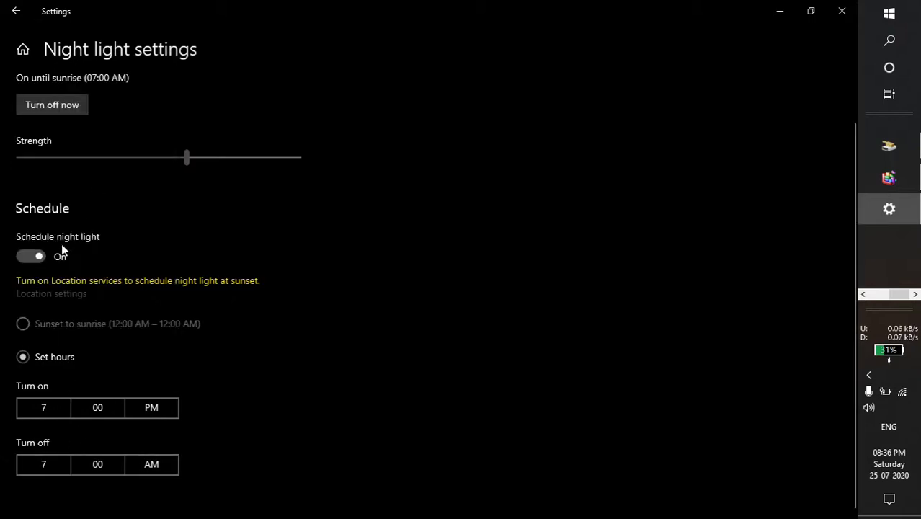
Step: Close the night light settings and switch to the Google Chrome window
scroll(776, 230, "up", 1)
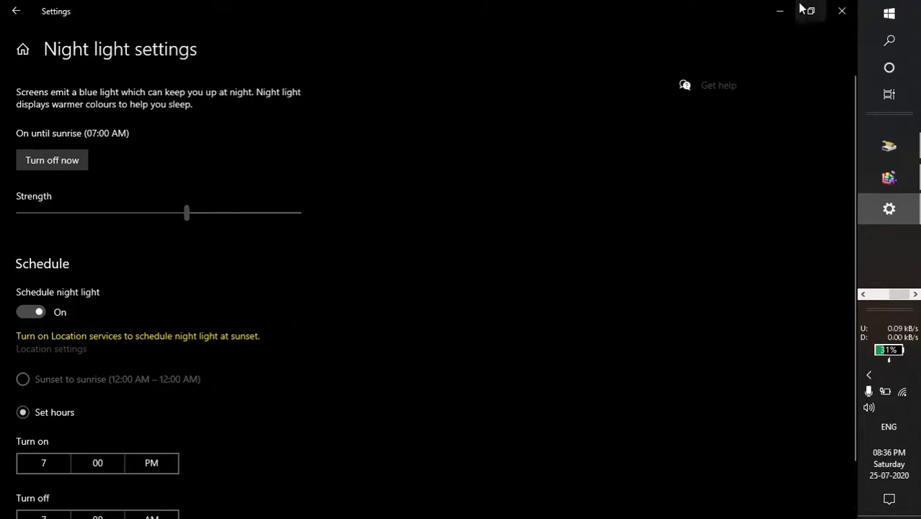
left_click(834, 10)
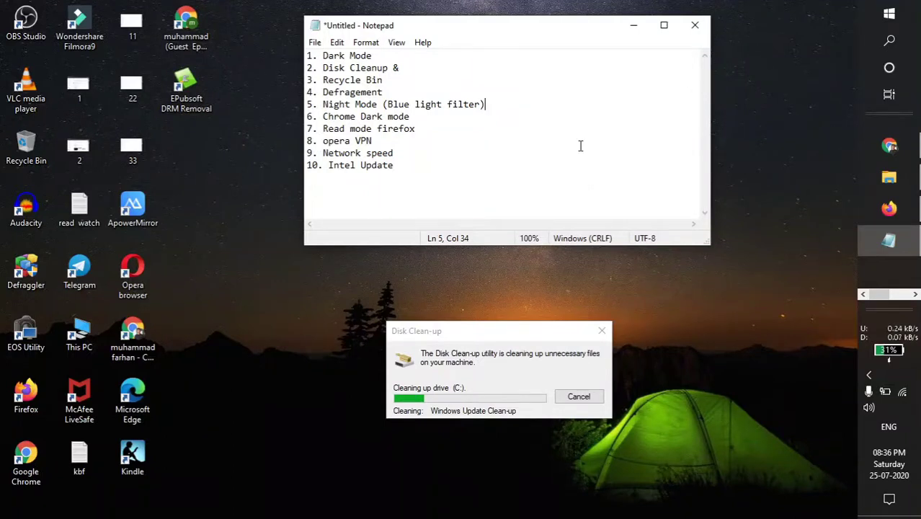
left_click(893, 148)
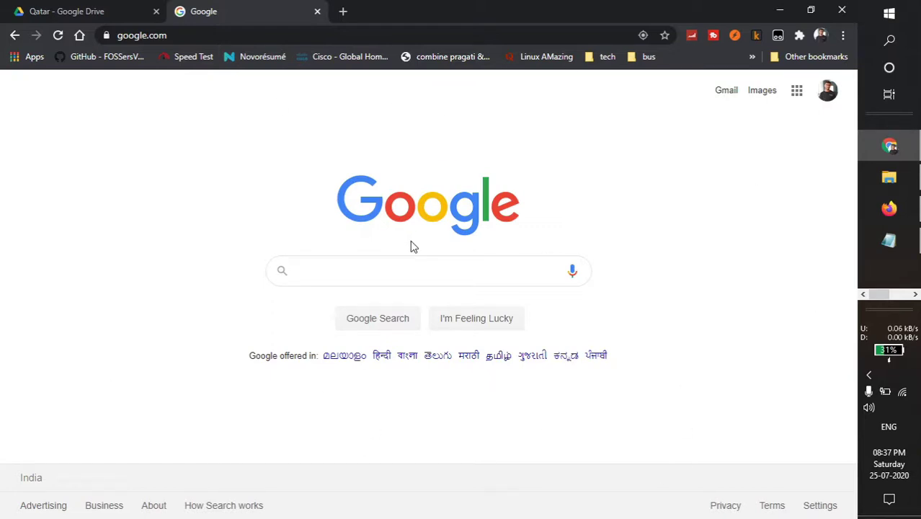
left_click(282, 36)
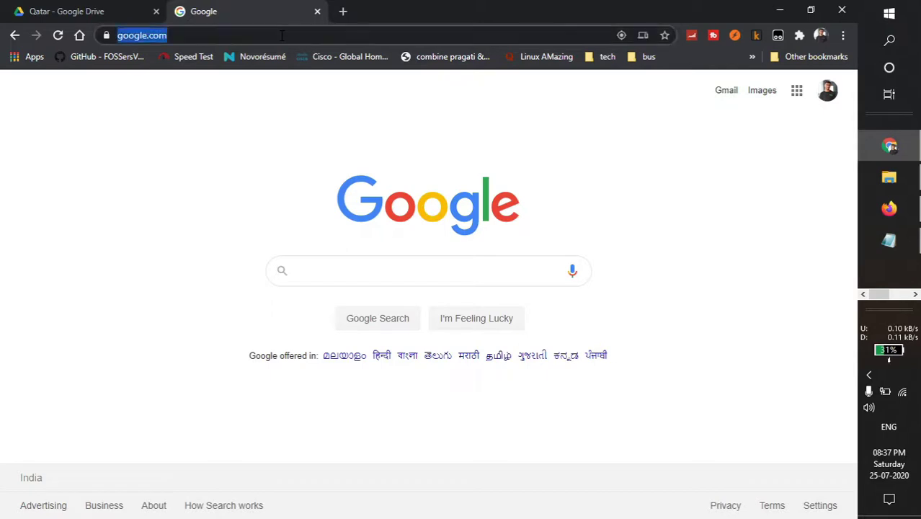
type("chr")
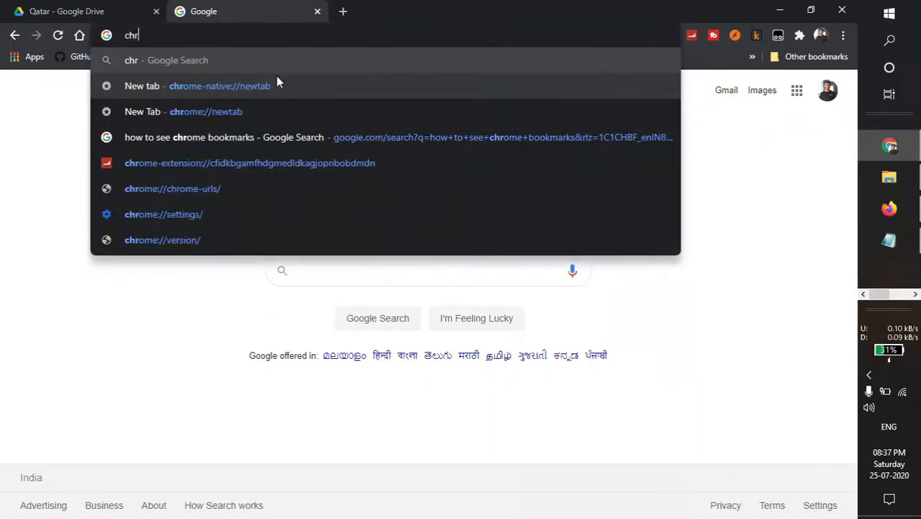
type("ome")
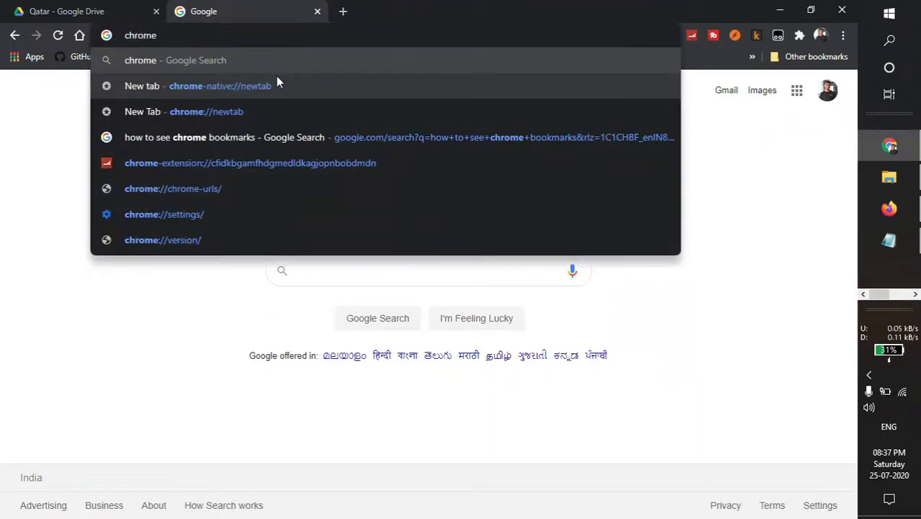
type(":///")
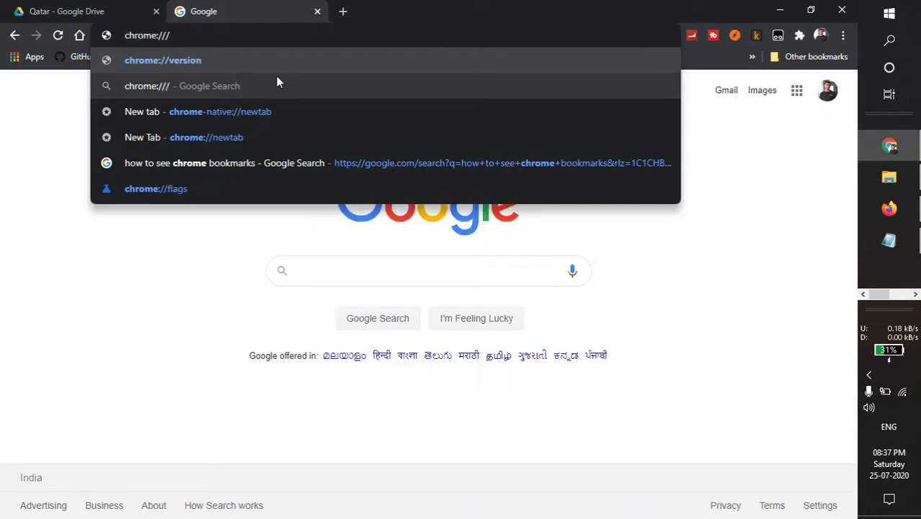
type("fl")
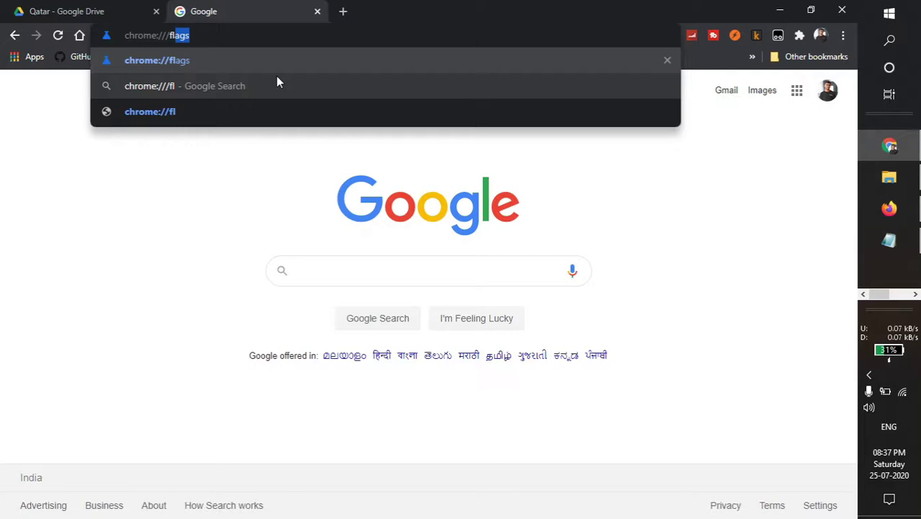
key("BackSpace")
key("BackSpace")
key("BackSpace")
key("BackSpace")
key("BackSpace")
key("BackSpace")
key("BackSpace")
key("BackSpace")
key("BackSpace")
key("BackSpace")
key("BackSpace")
key("BackSpace")
key("BackSpace")
Step: Open Chrome's experimental features page at chrome:///flags
type("chrome:///")
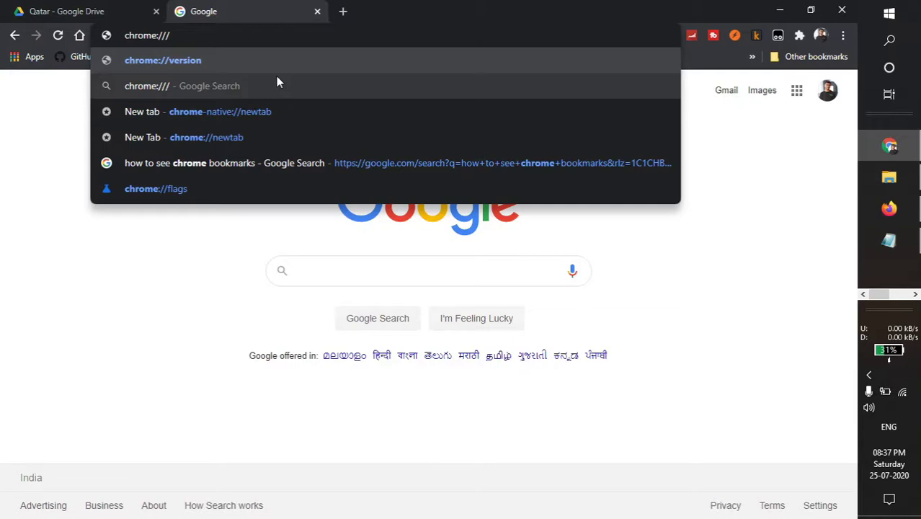
type("flag")
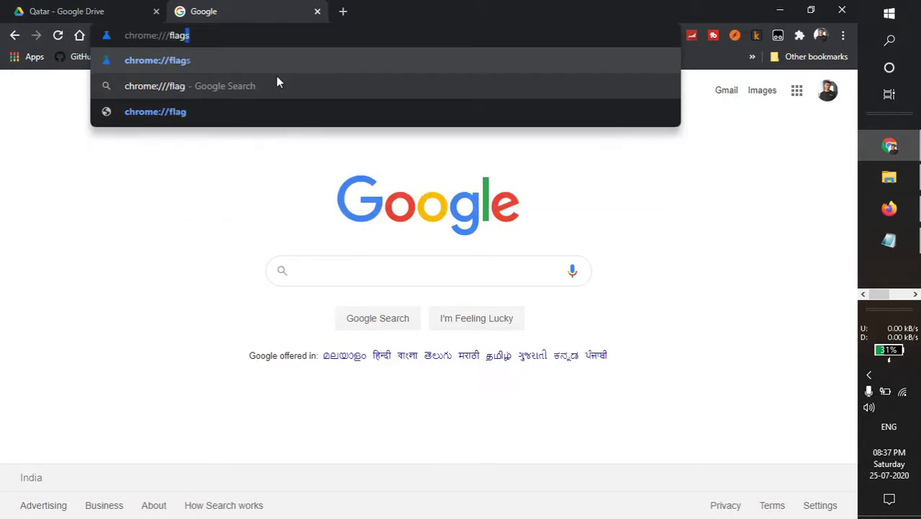
type("s/")
key("BackSpace")
key("Return")
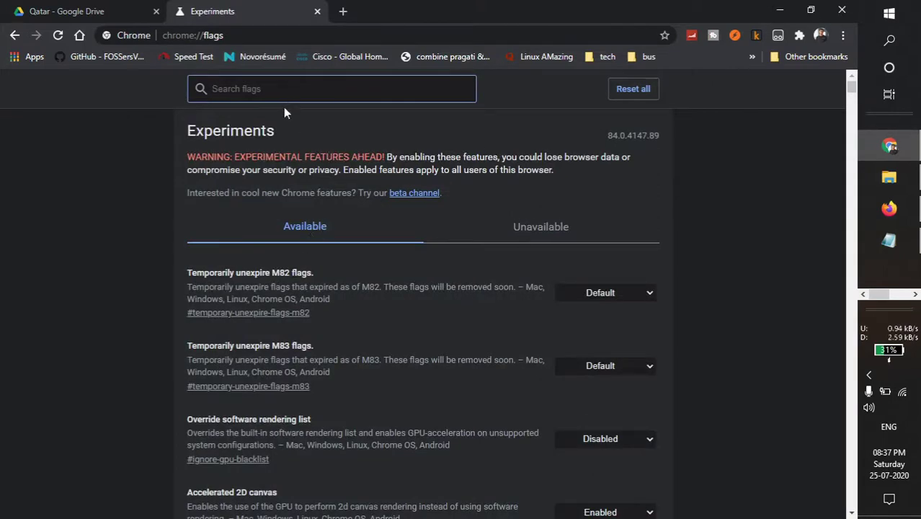
Step: Search the available Chrome experiments for "dark"
type("dasr")
key("BackSpace")
key("BackSpace")
type("rk")
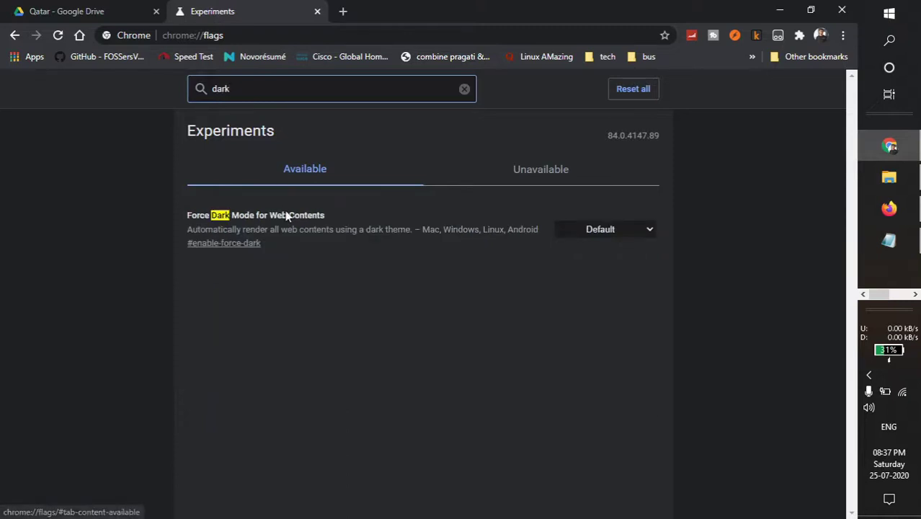
Step: Set Force Dark Mode for Web Contents to Enabled and relaunch Chrome
left_click(566, 227)
left_click(577, 255)
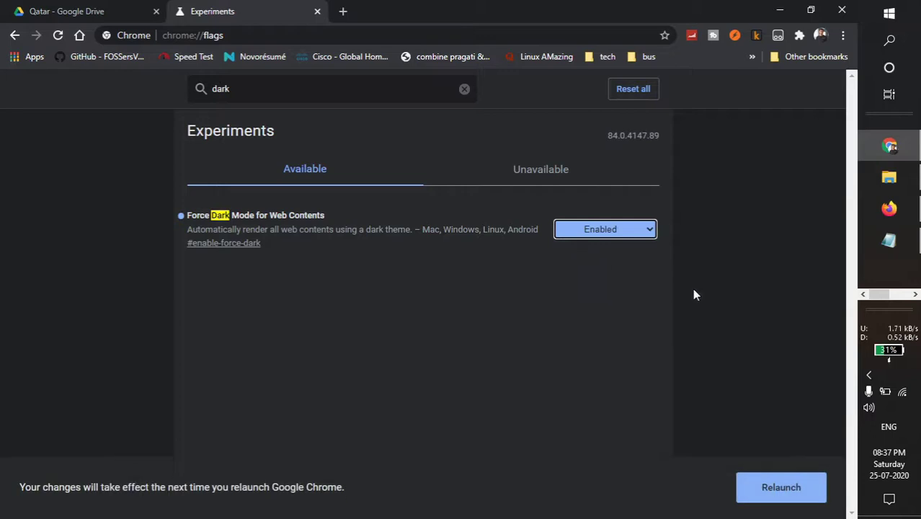
left_click(781, 496)
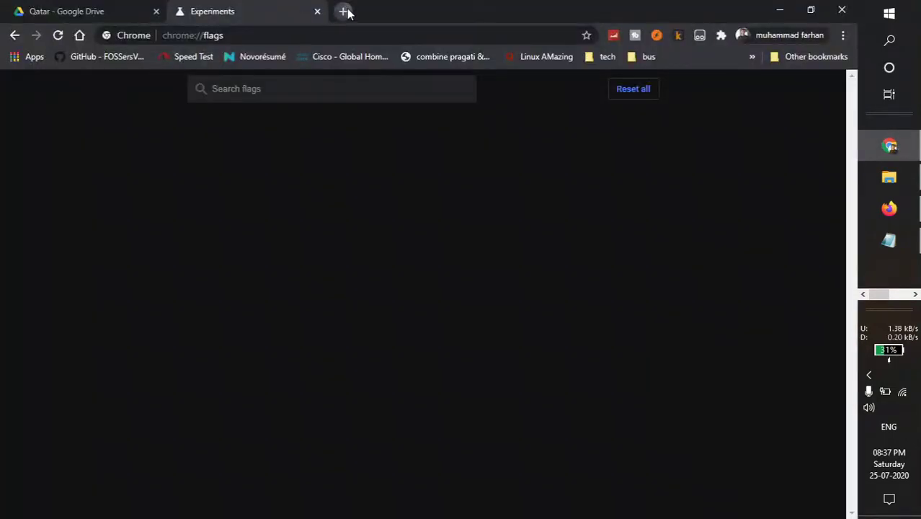
Step: Open google.com in a new tab to check the forced dark mode on the page
left_click(345, 11)
type("google.com")
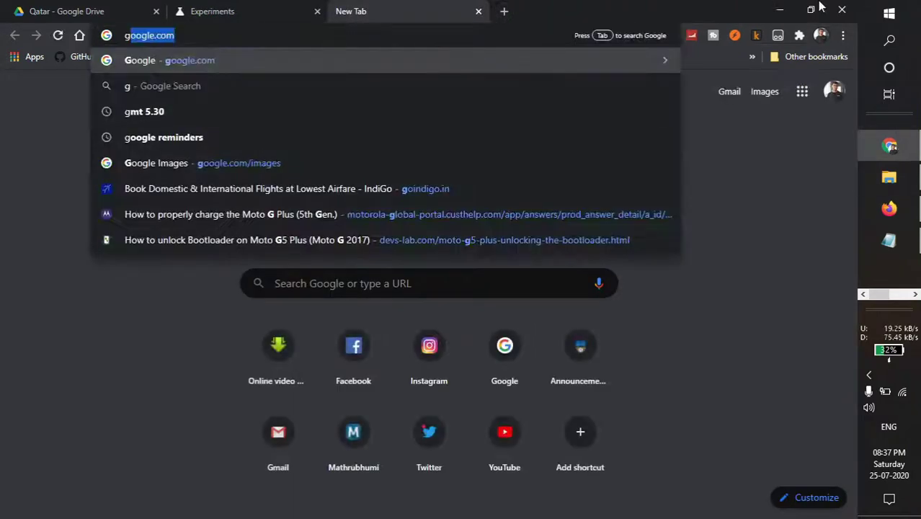
left_click(238, 63)
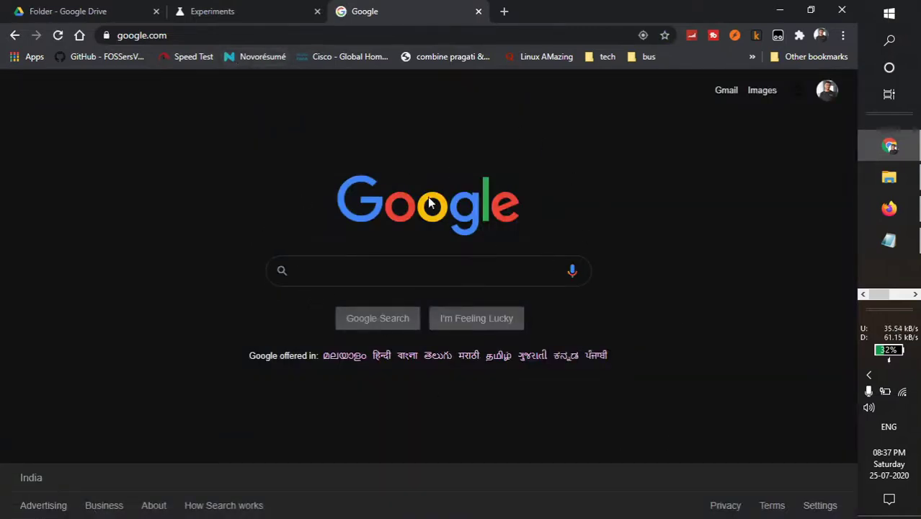
Step: Load the mathrubhumi.com news site in the Google tab
left_click(306, 35)
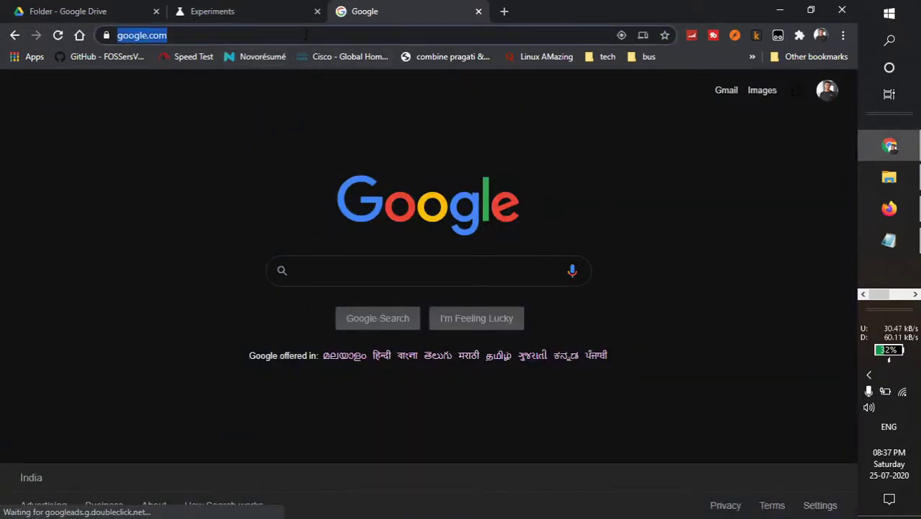
type("mathr")
key("Return")
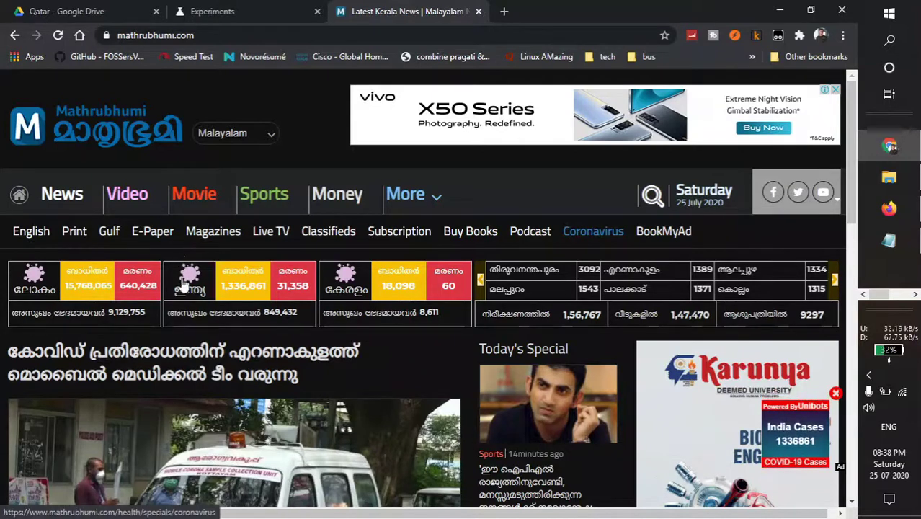
Step: Open the lead article about the Ernakulam mobile medical team and look through it down to the related articles
scroll(184, 285, "down", 3)
scroll(193, 347, "up", 3)
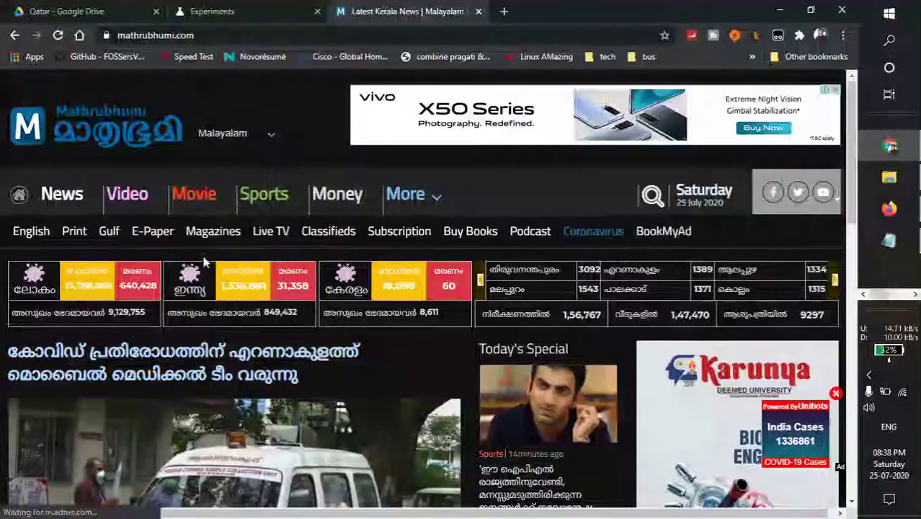
left_click(193, 352)
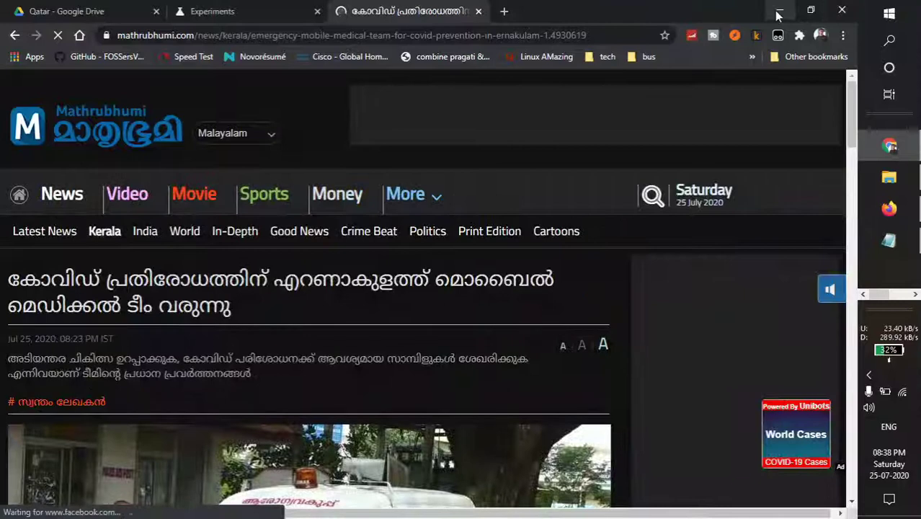
scroll(403, 308, "down", 5)
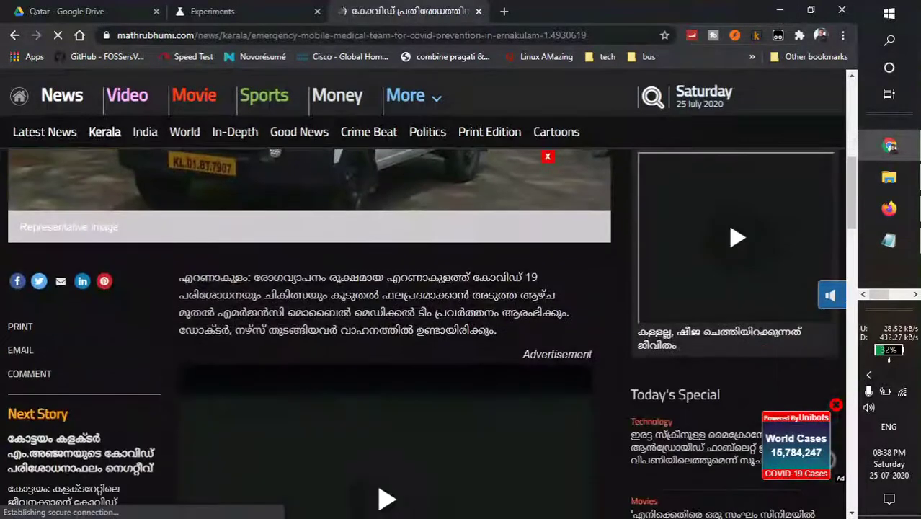
scroll(361, 281, "down", 10)
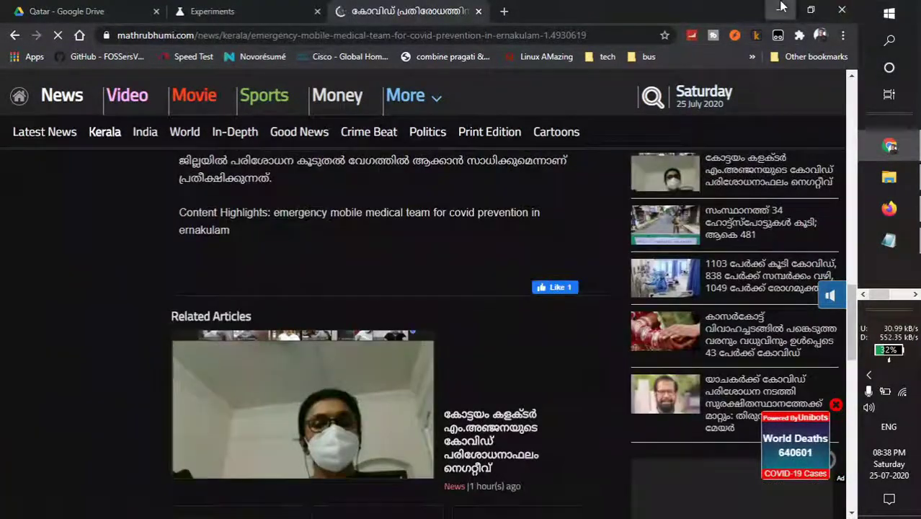
Step: Minimise Chrome to check the tips list in Notepad, and return to Chrome to close the news article's tab
left_click(781, 7)
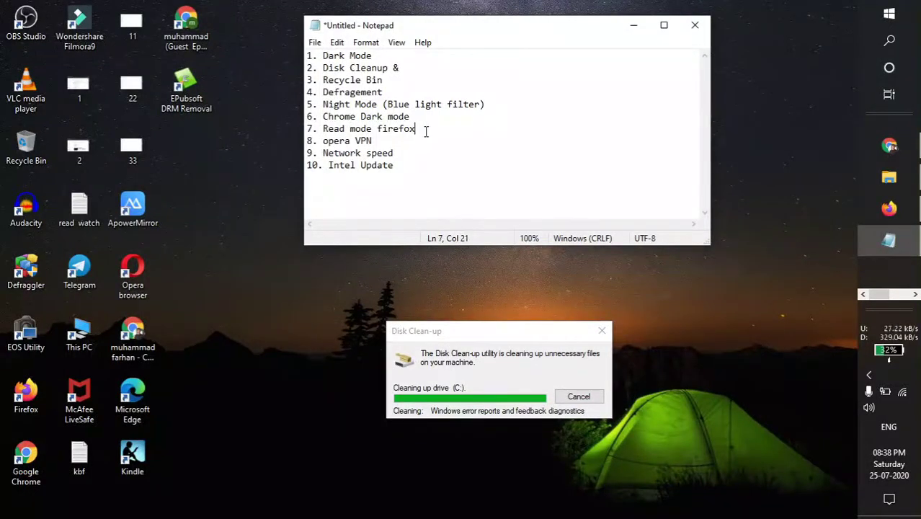
left_click(889, 145)
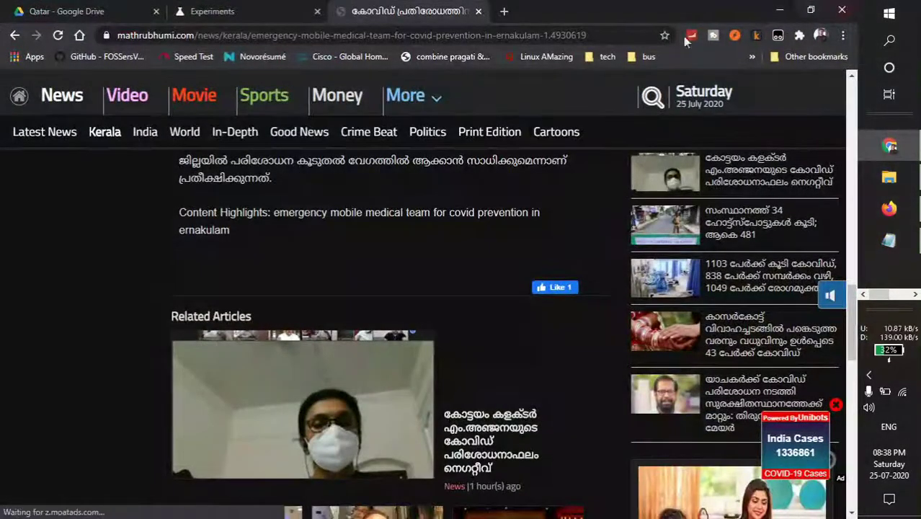
left_click(478, 11)
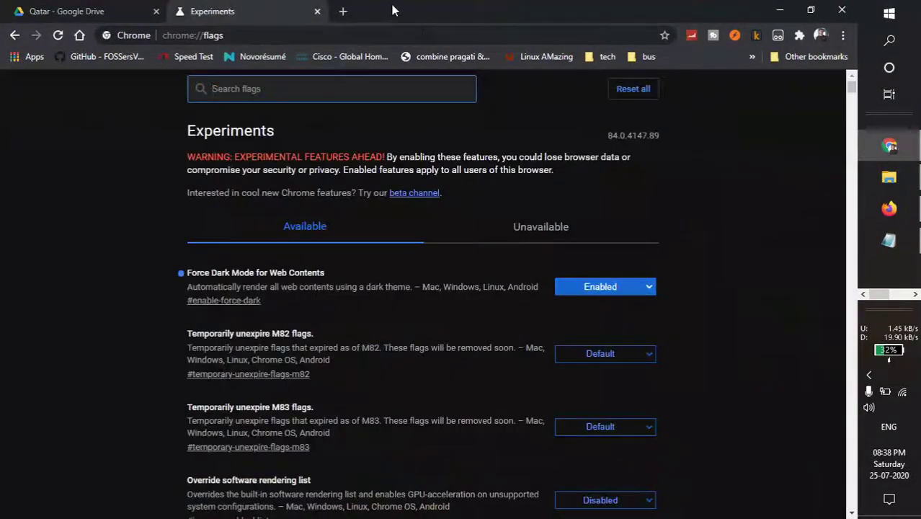
Step: Reopen the Mathrubhumi article about the Ernakulam mobile medical team in a new tab
left_click(344, 12)
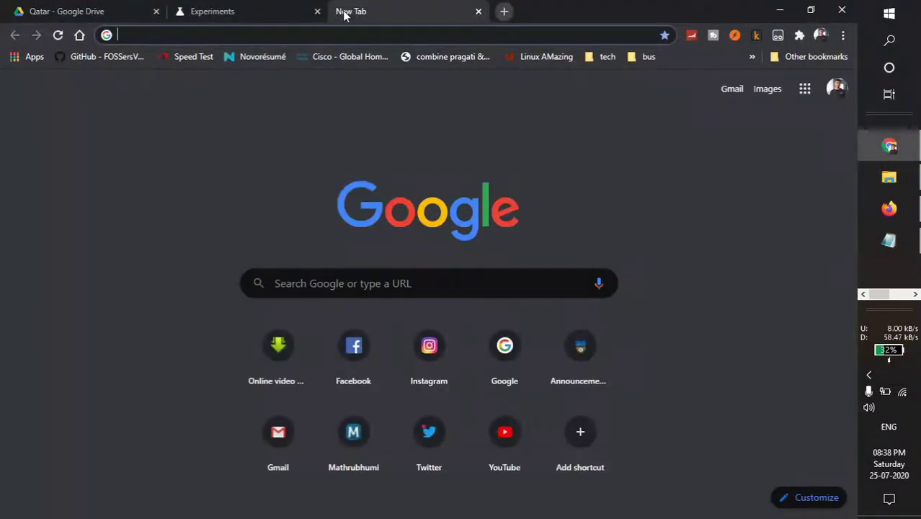
key("ctrl+h")
left_click(358, 187)
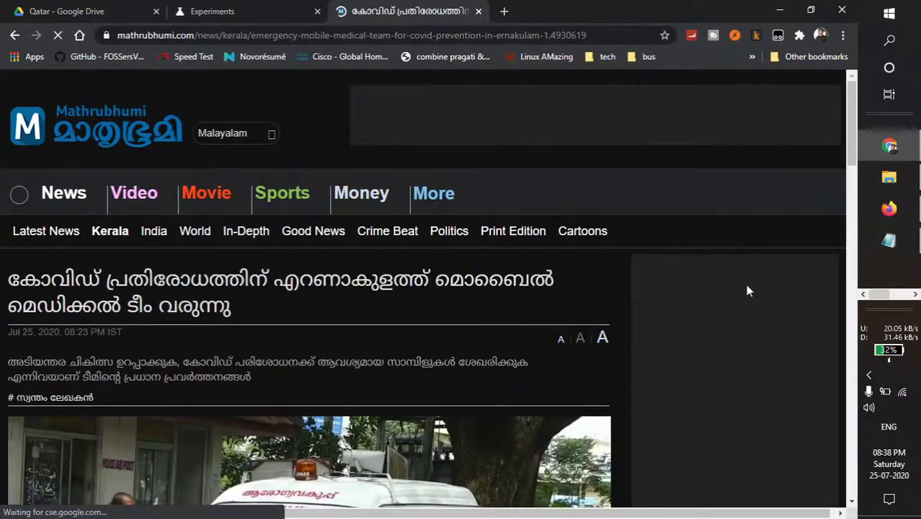
Step: Examine how the article's text, images and related stories render in forced dark mode
scroll(404, 314, "down", 4)
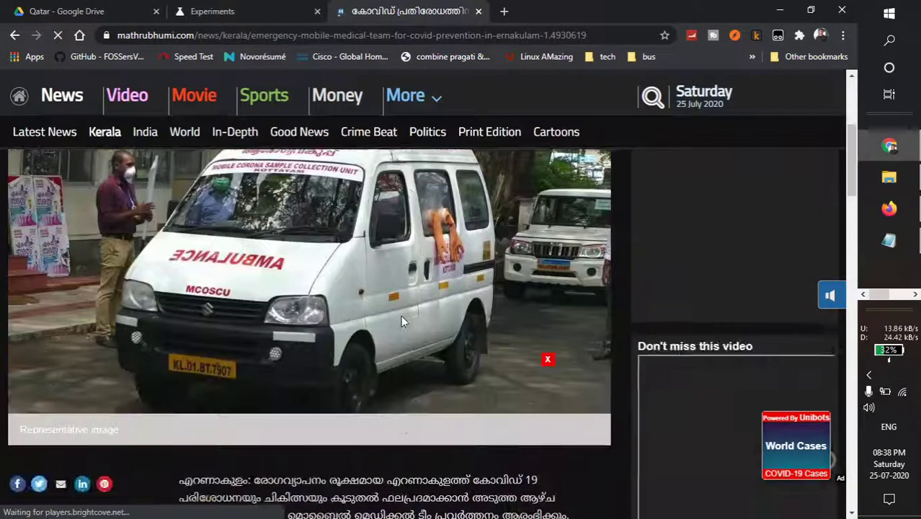
scroll(401, 315, "down", 3)
scroll(366, 394, "down", 2)
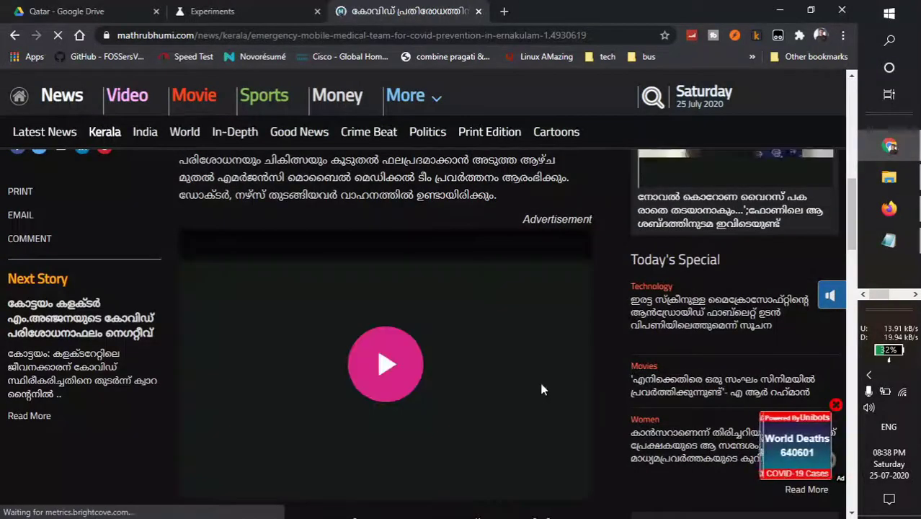
scroll(489, 376, "down", 4)
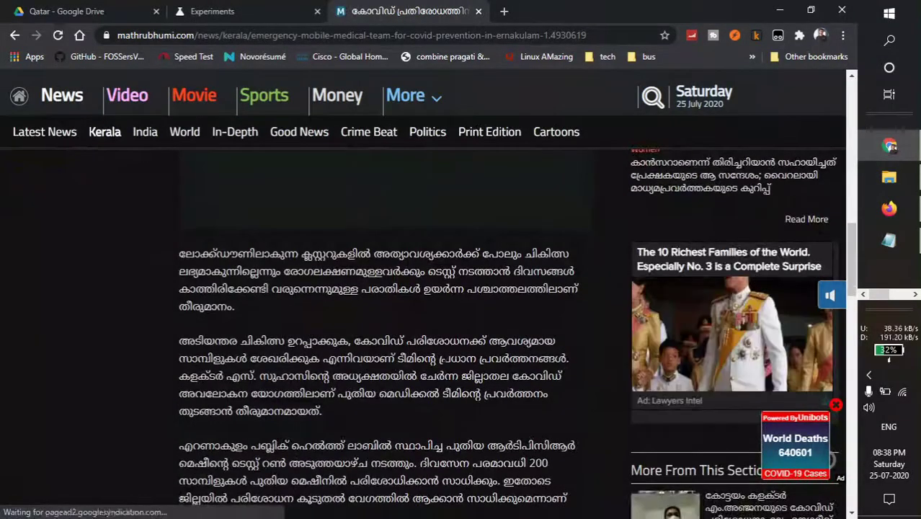
scroll(435, 369, "up", 8)
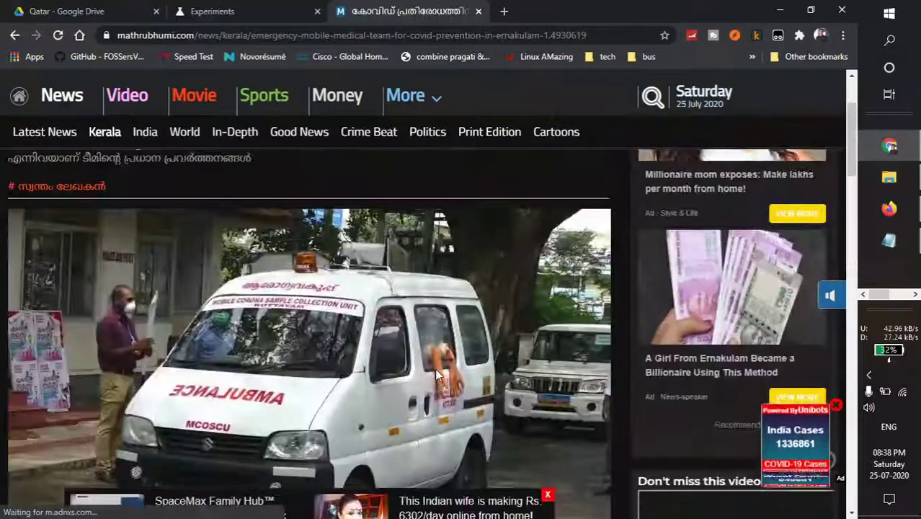
scroll(435, 368, "down", 10)
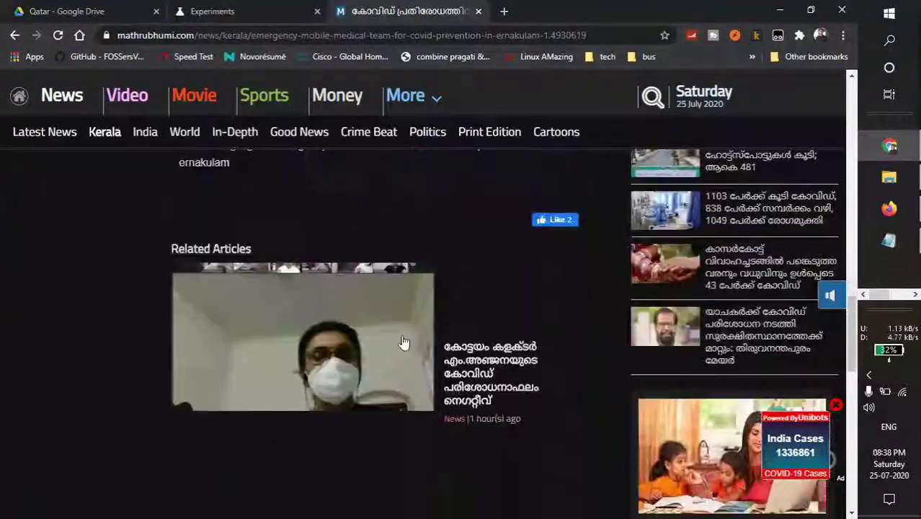
scroll(403, 342, "up", 2)
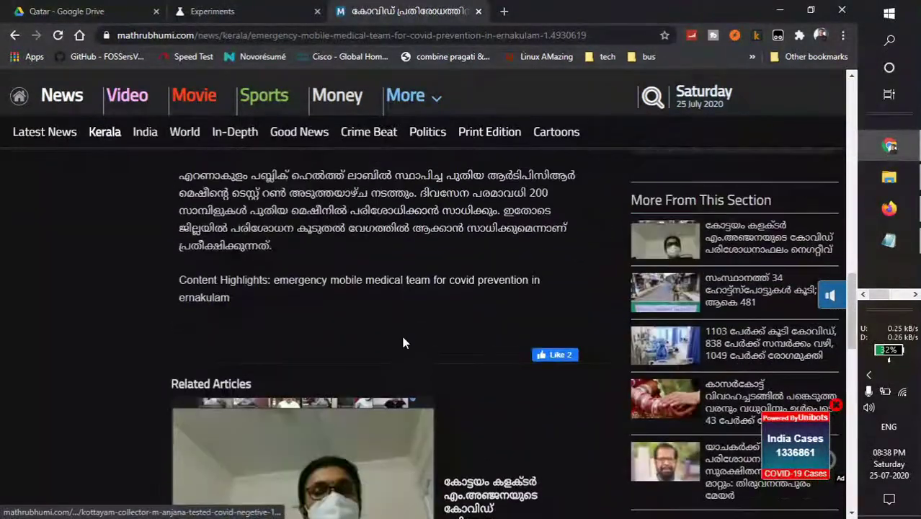
Step: Minimise Chrome, switch to Firefox and examine the body text and ads of the open Mathrubhumi COVID article
left_click(780, 12)
left_click(889, 209)
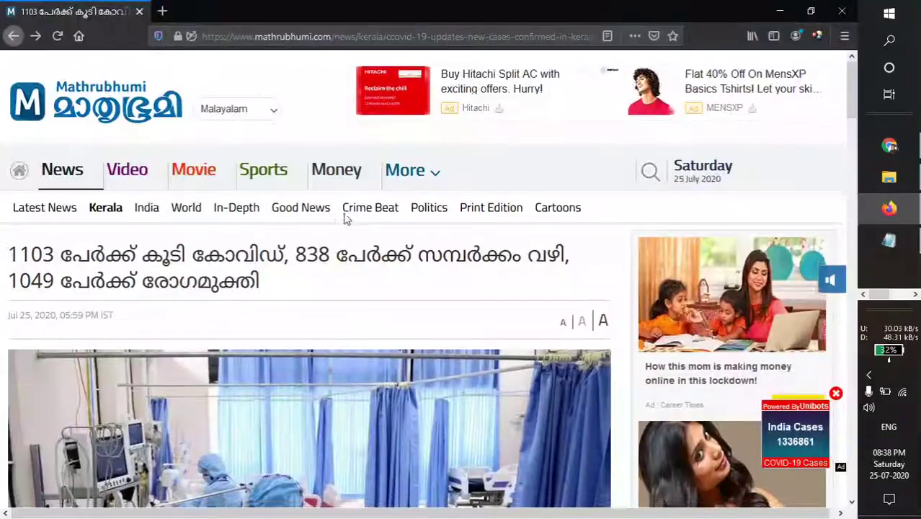
scroll(345, 216, "down", 5)
scroll(319, 256, "up", 2)
scroll(317, 261, "down", 15)
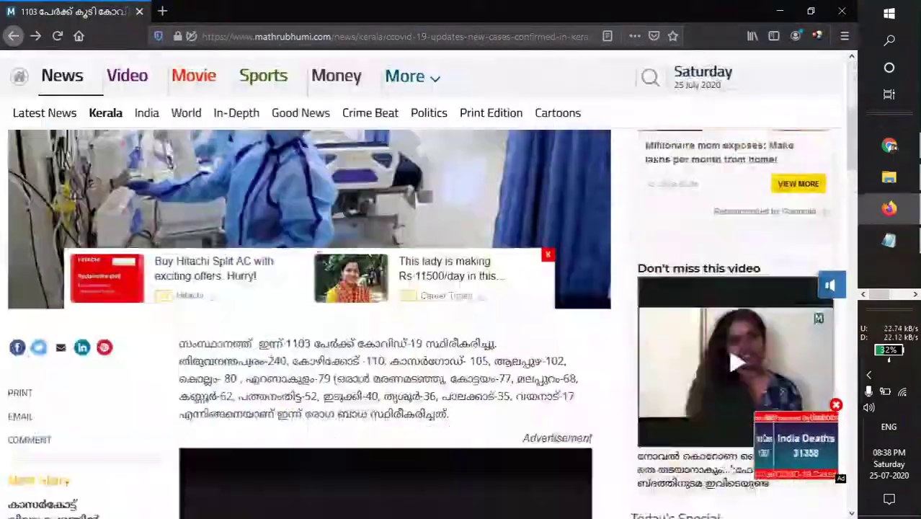
scroll(318, 264, "up", 18)
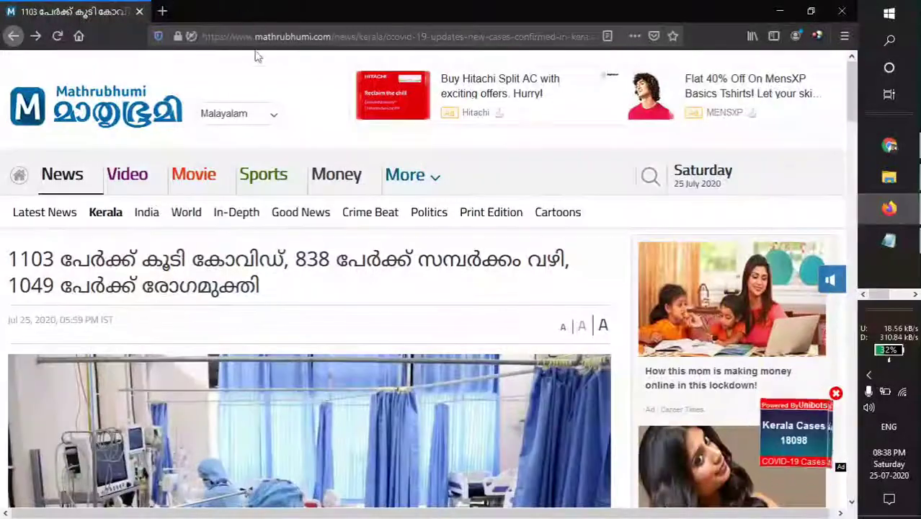
scroll(438, 212, "down", 8)
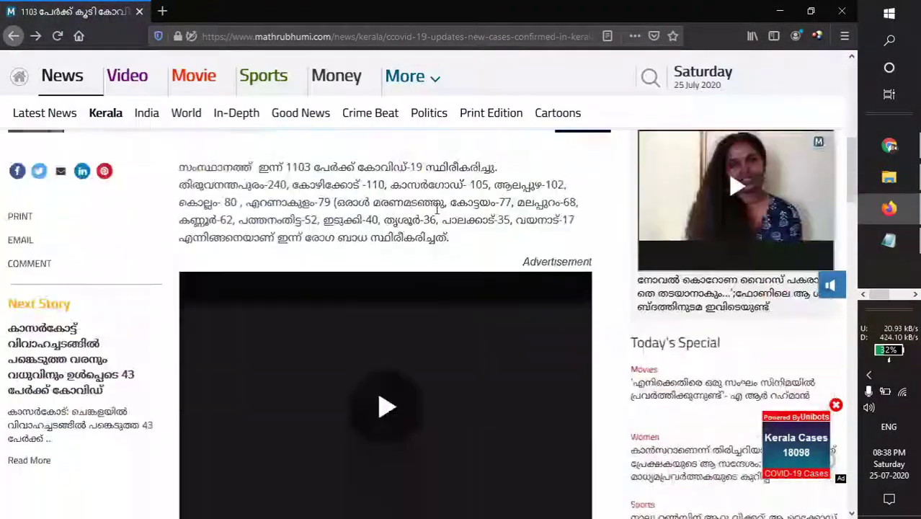
scroll(399, 246, "down", 5)
left_click_drag(339, 264, 252, 423)
left_click(489, 197)
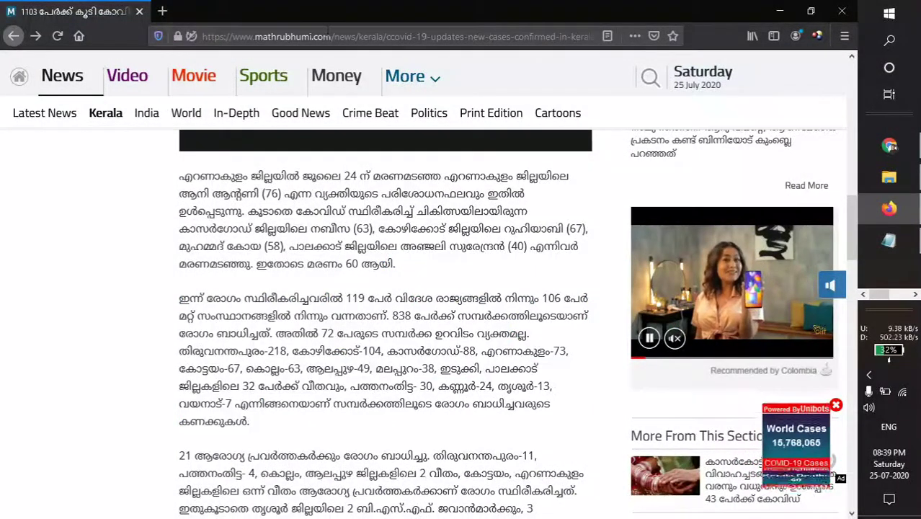
Step: Show the Mathrubhumi COVID article in Reader View and look through its simplified text
left_click(607, 39)
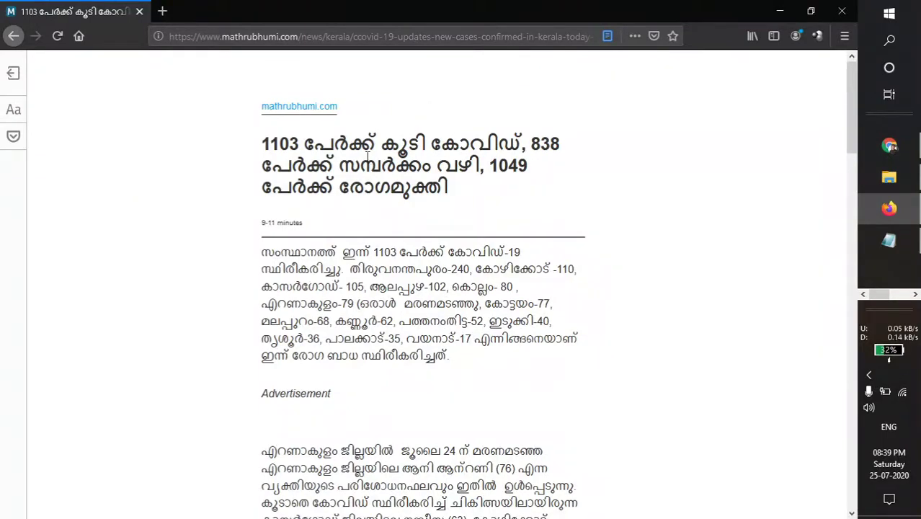
scroll(368, 155, "down", 10)
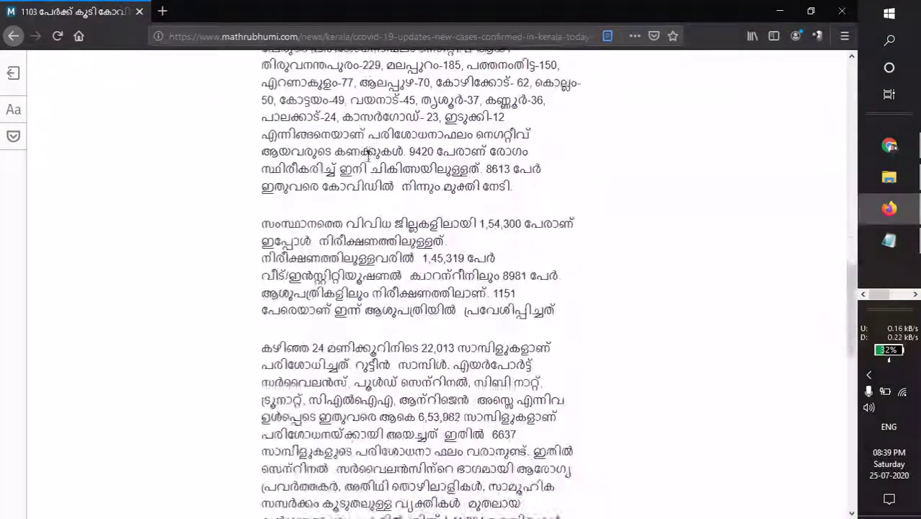
scroll(368, 155, "down", 10)
scroll(364, 237, "up", 4)
scroll(387, 55, "up", 15)
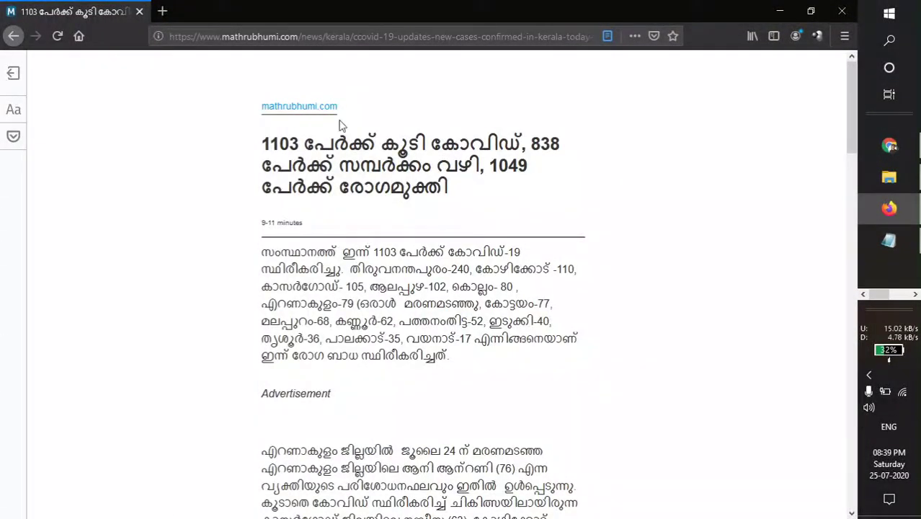
Step: Enlarge the Reader View text by two size increments
left_click(14, 112)
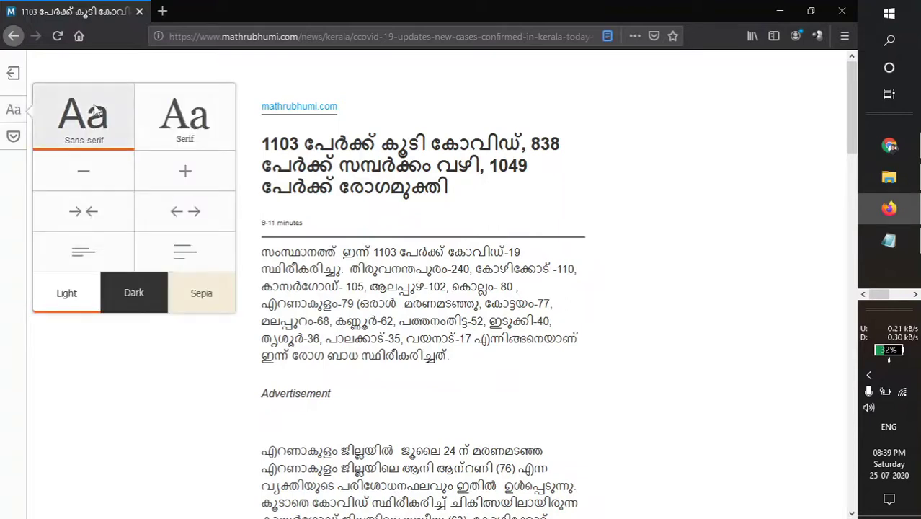
left_click(185, 171)
left_click(185, 171)
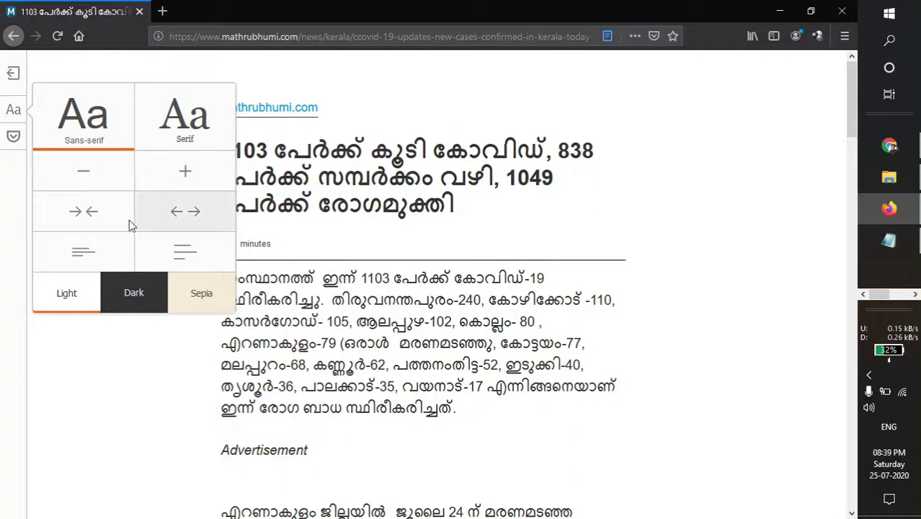
Step: Try the Dark, Sepia and Light colour themes for the Reader View article, finishing with Dark
left_click(131, 295)
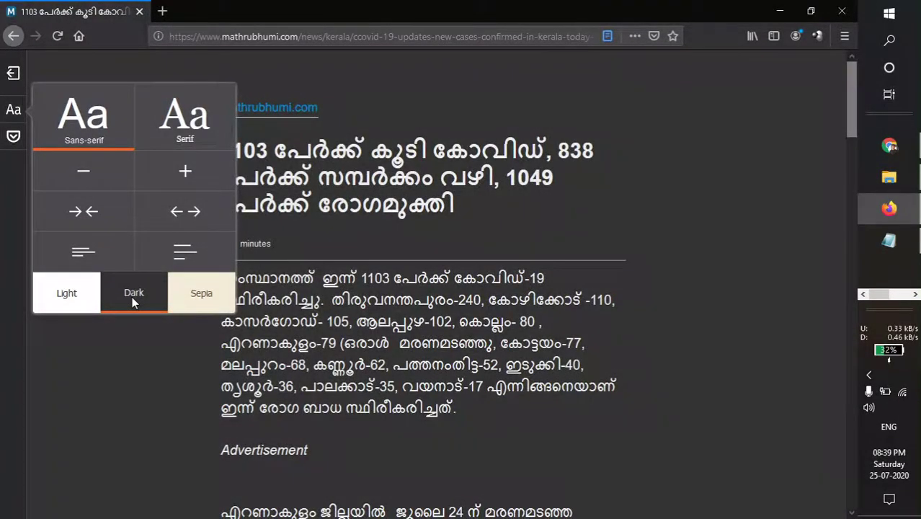
left_click(189, 300)
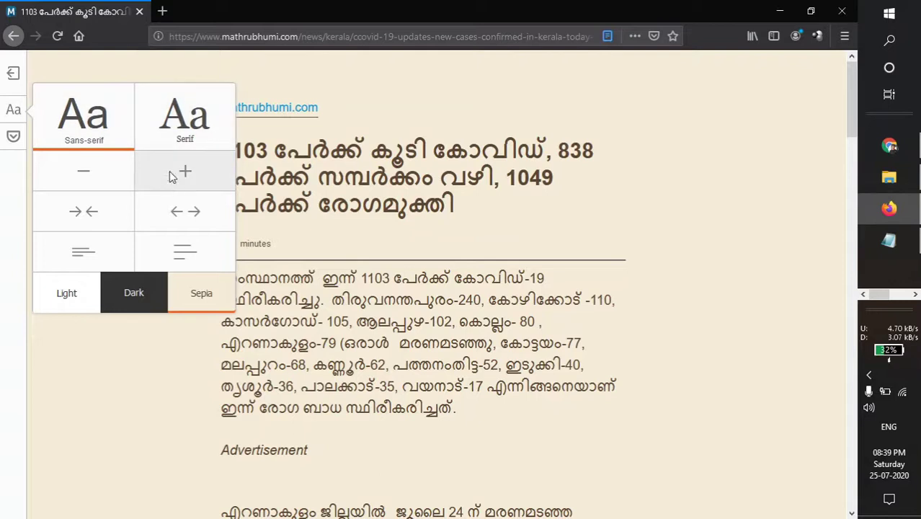
left_click(90, 291)
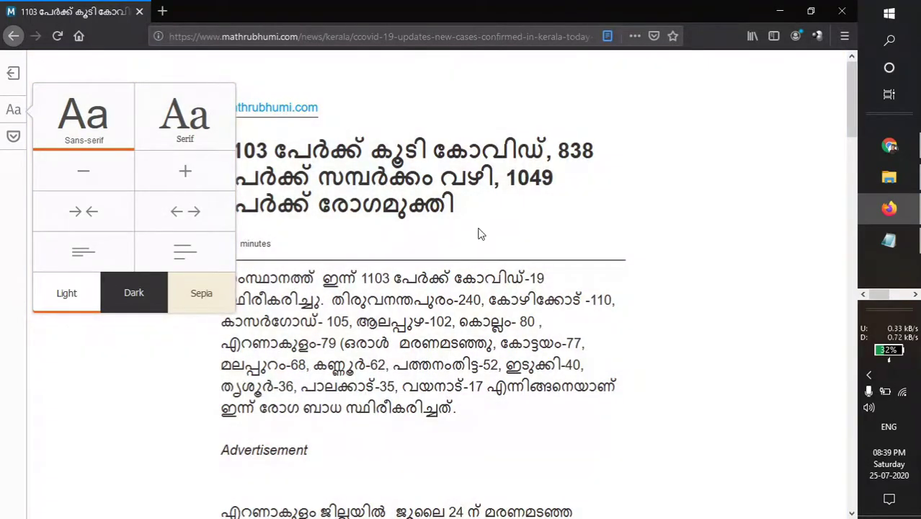
left_click(158, 292)
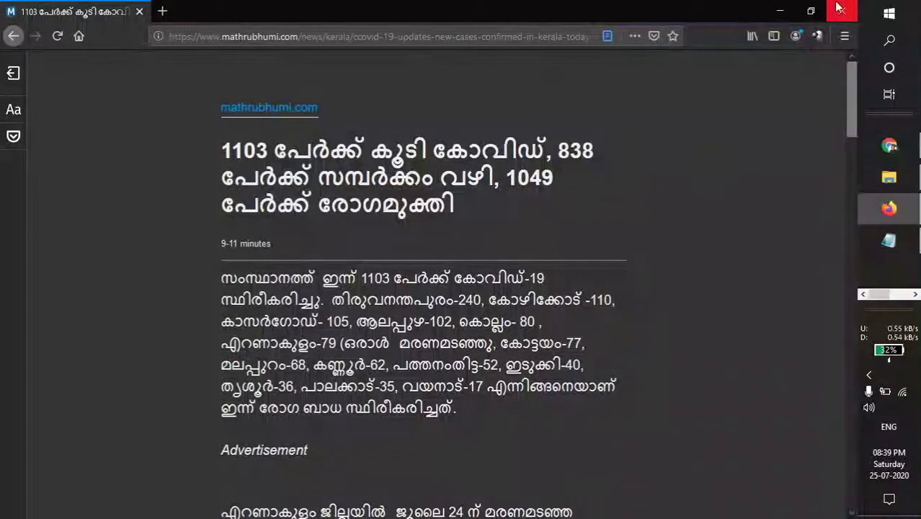
Step: Close Firefox, mark the opera VPN line in the Notepad list, and launch Opera, closing its WhatsApp tab
left_click(840, 9)
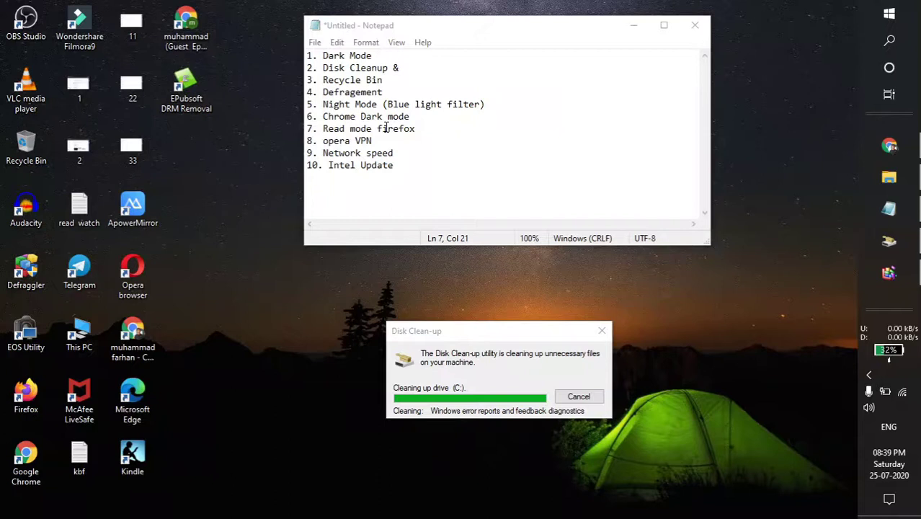
left_click(362, 141)
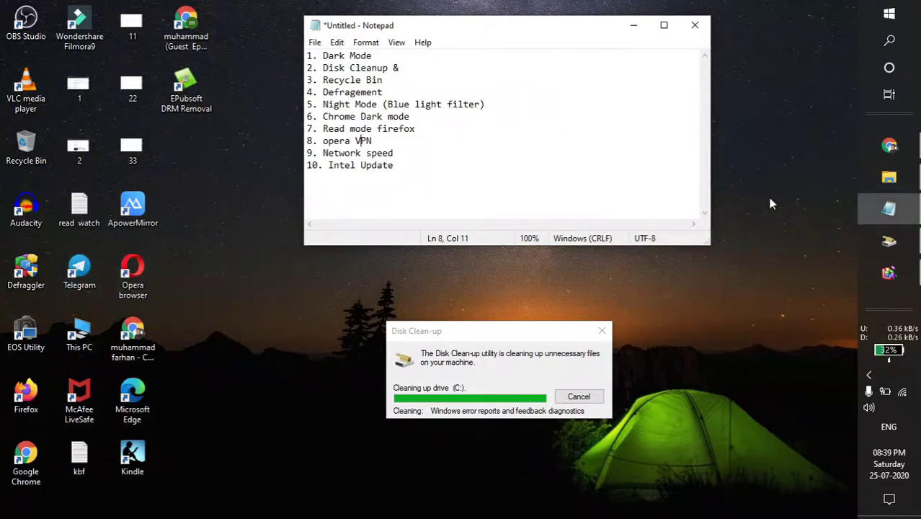
double_click(132, 275)
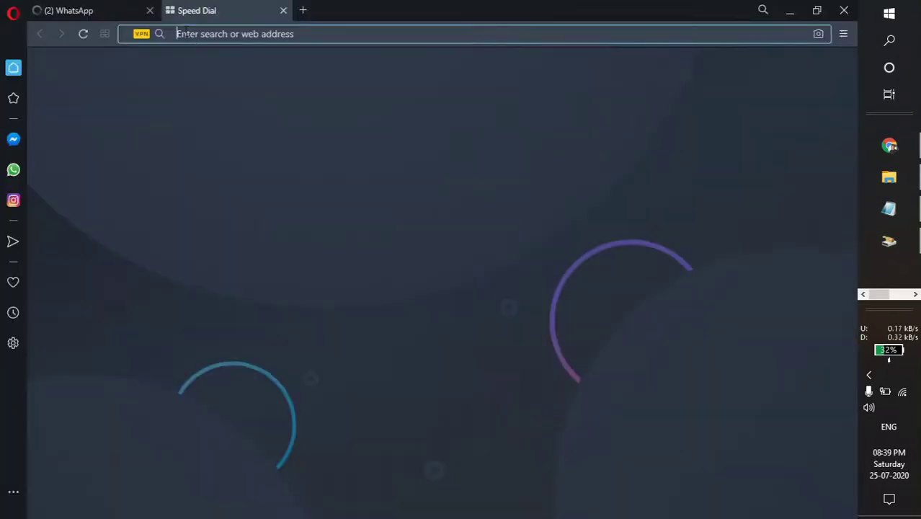
left_click(150, 10)
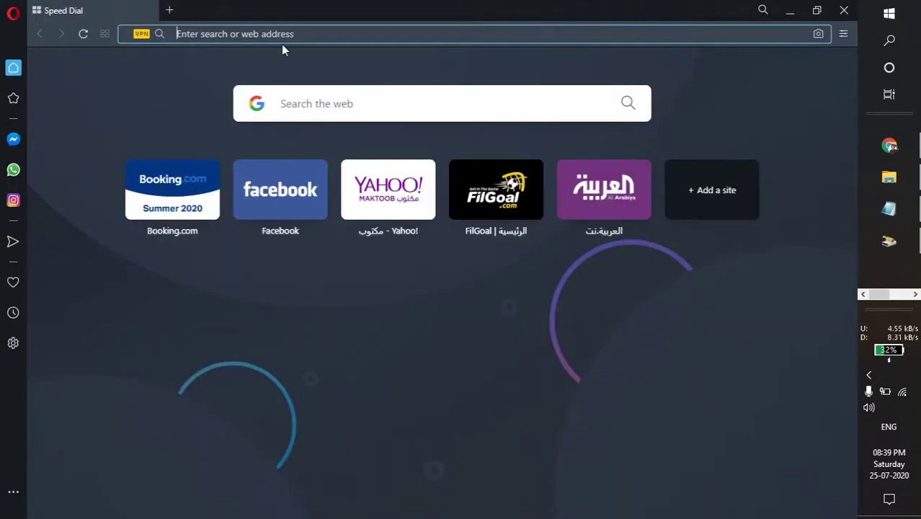
Step: Open the experiments page at chrome:///flags in Opera and allow the browser's internet access once in the McAfee prompt
type("chr")
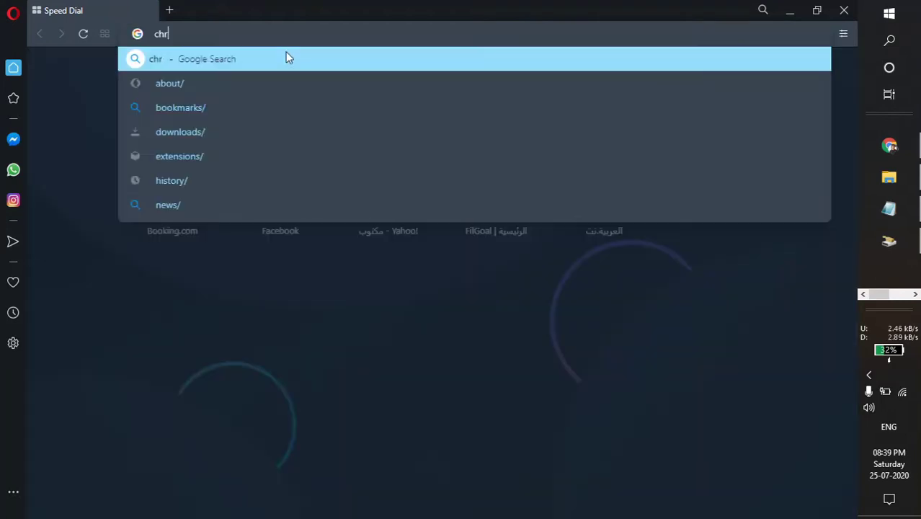
type("ome:")
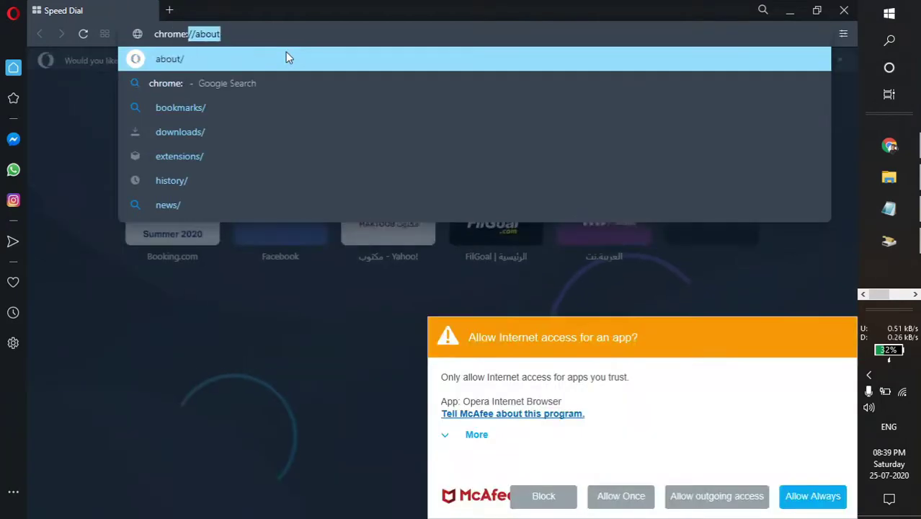
type("///flags")
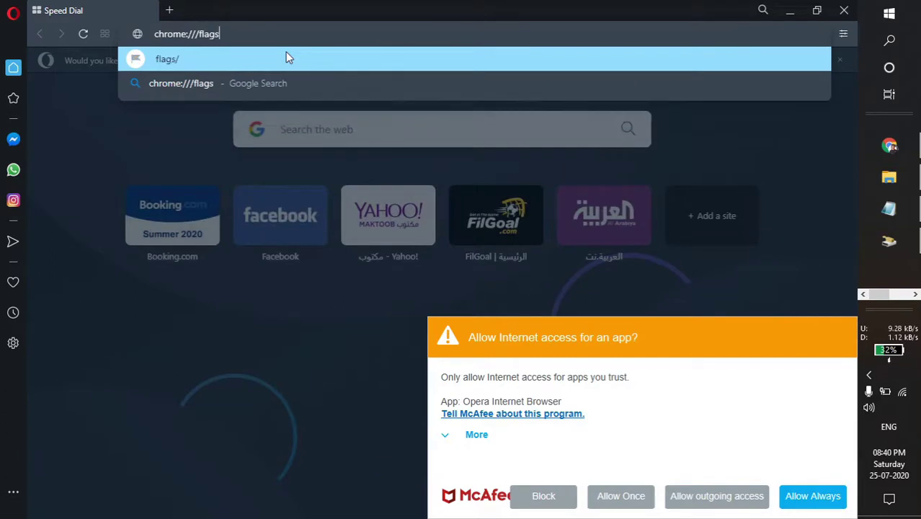
key("Return")
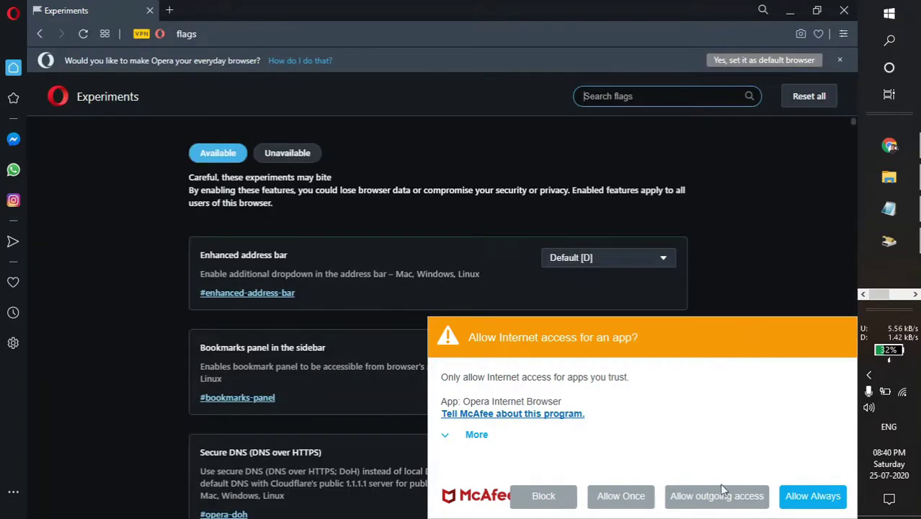
left_click(641, 500)
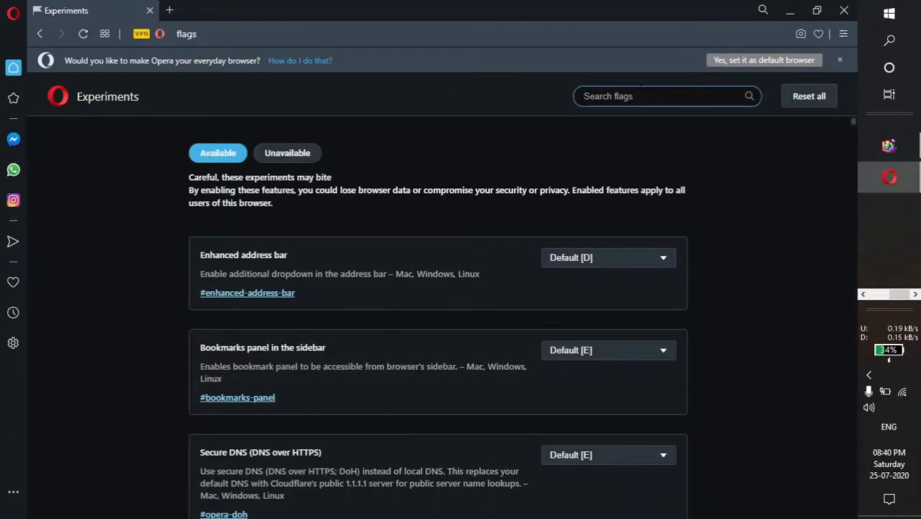
Step: Search the flags for "dark", allowing Opera's auto-updater online once, and set Force Dark Mode for Web Contents to Enabled
type("dar")
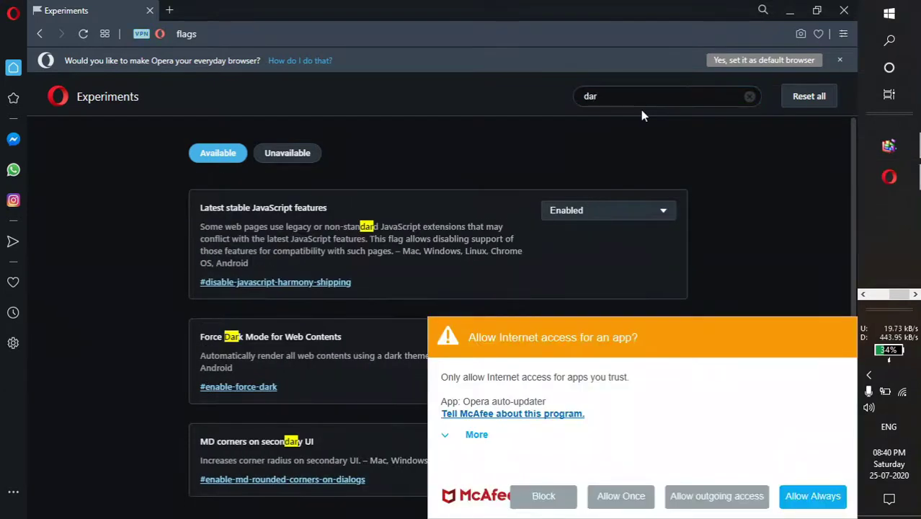
left_click(646, 499)
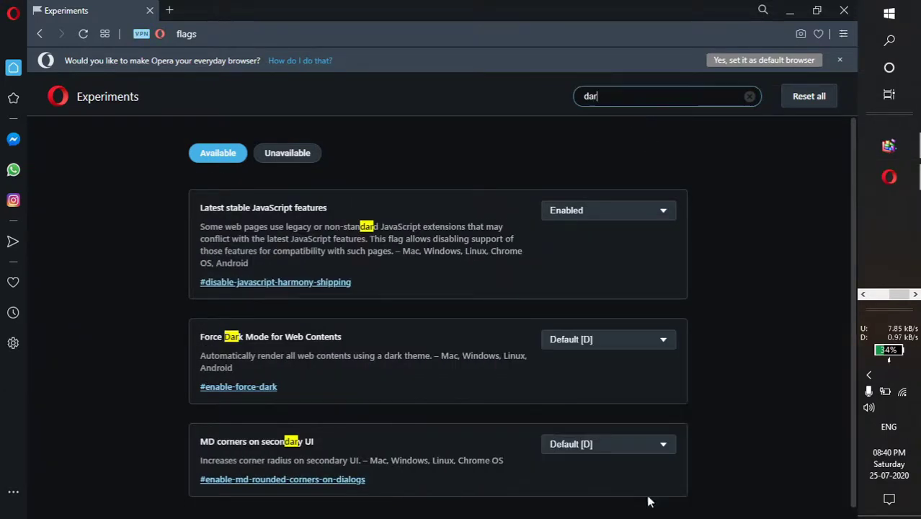
type("k'")
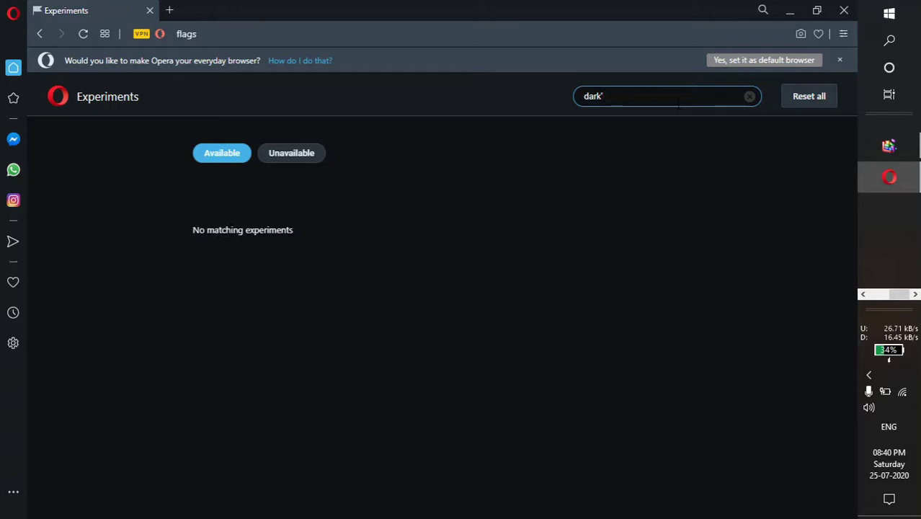
left_click(563, 210)
left_click(586, 238)
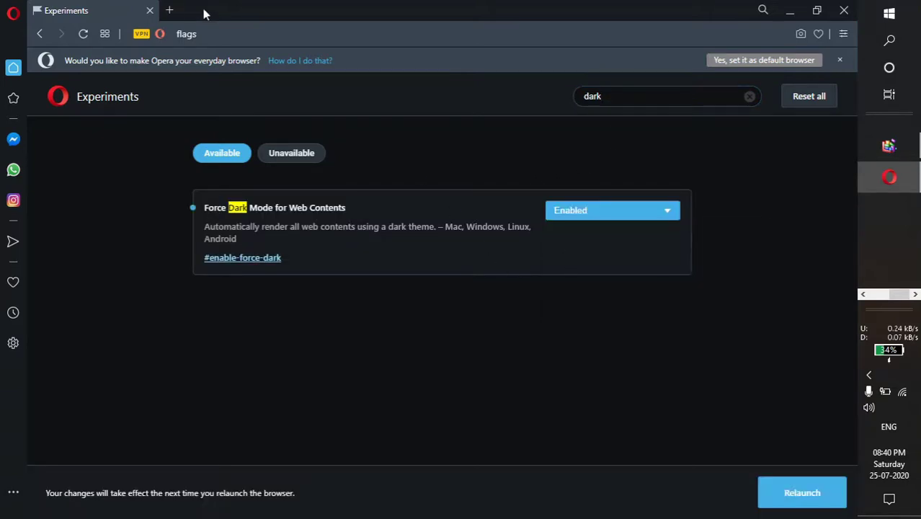
Step: Toggle Opera's VPN off and on again, and show the available virtual locations
left_click(142, 34)
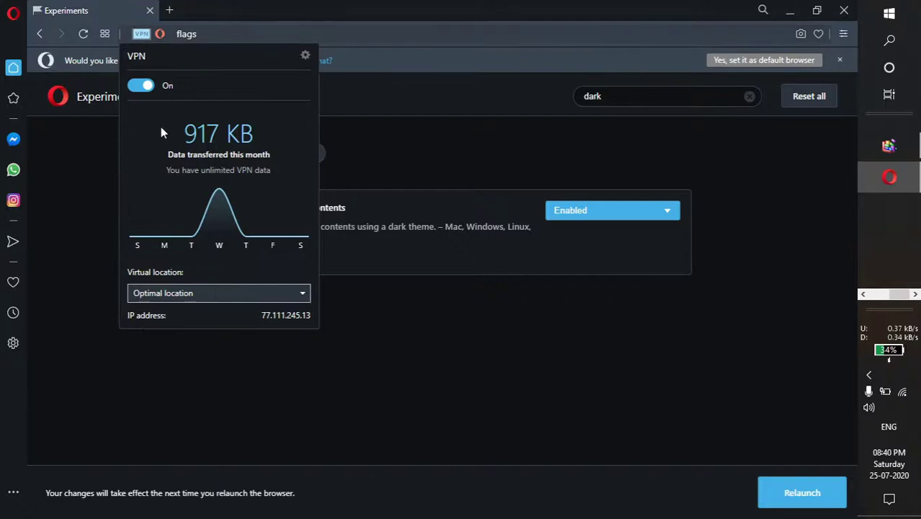
left_click(139, 89)
left_click(141, 89)
left_click(200, 291)
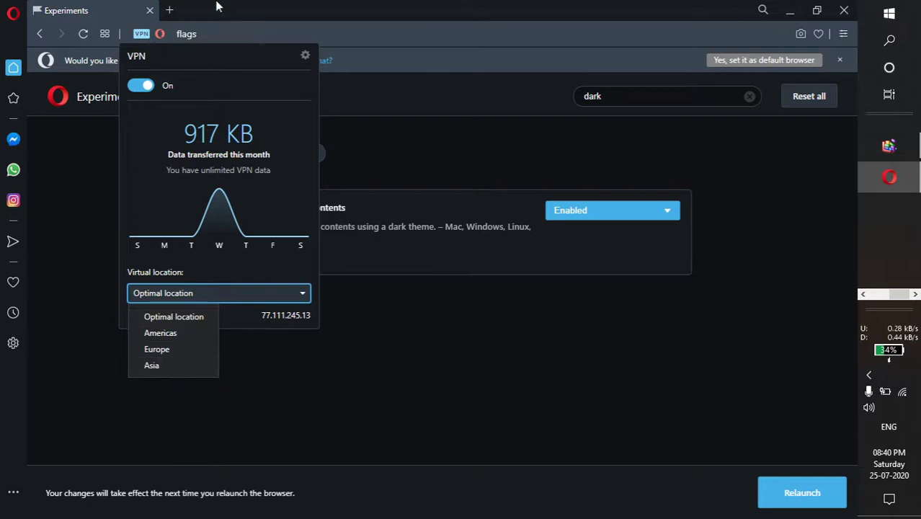
Step: Open fast.com in a new Opera tab
left_click(170, 11)
left_click(172, 11)
type("fast")
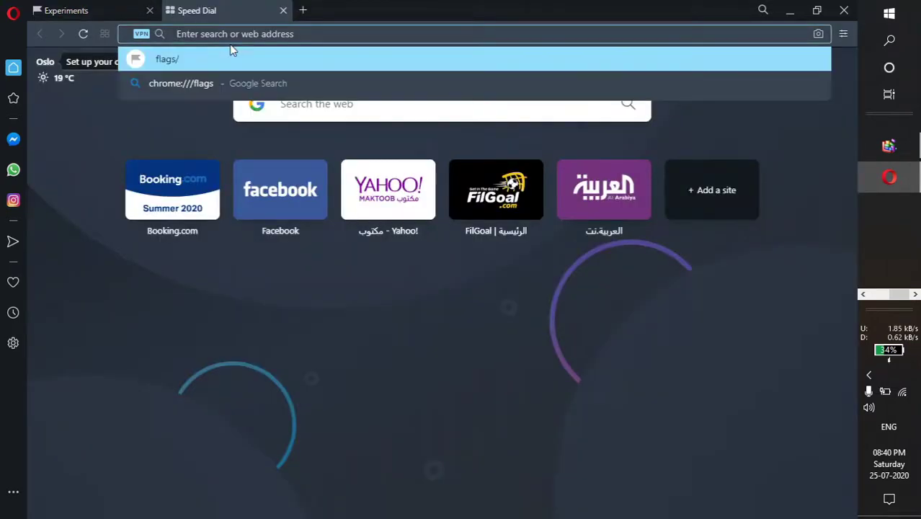
type(".com")
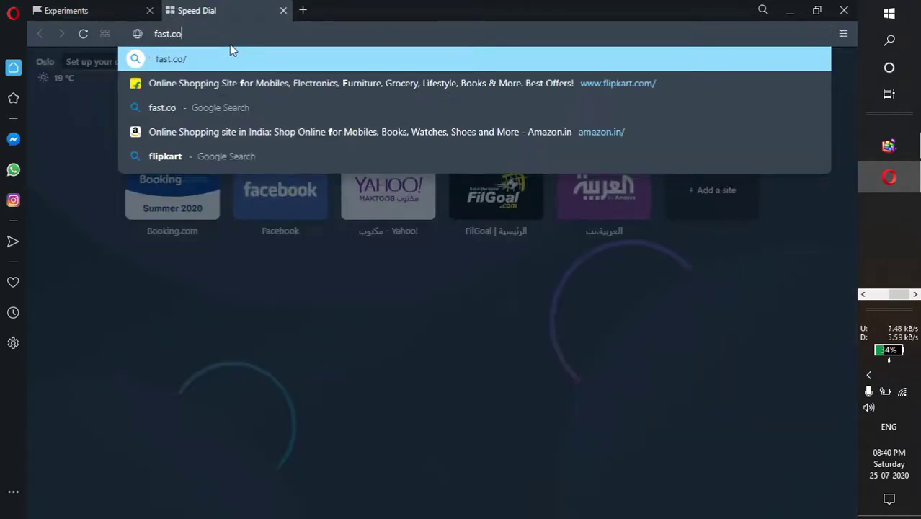
key("Return")
left_click(112, 7)
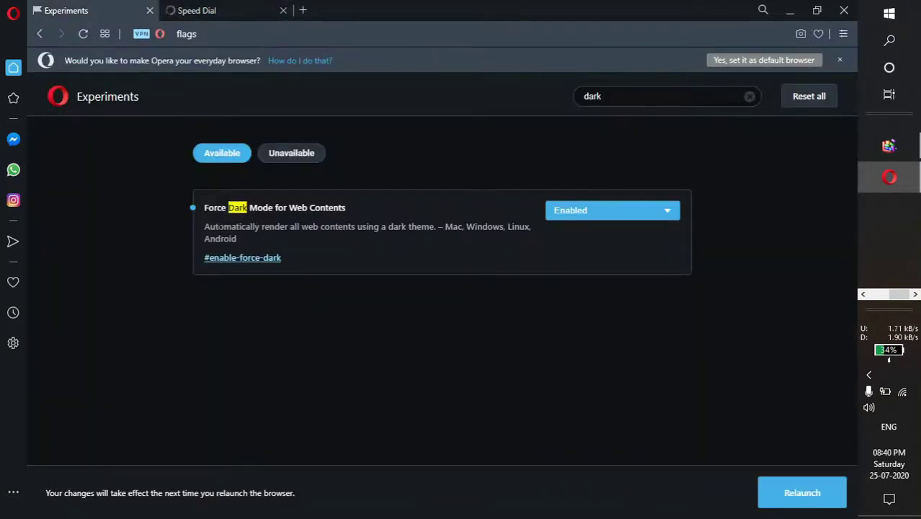
left_click(200, 9)
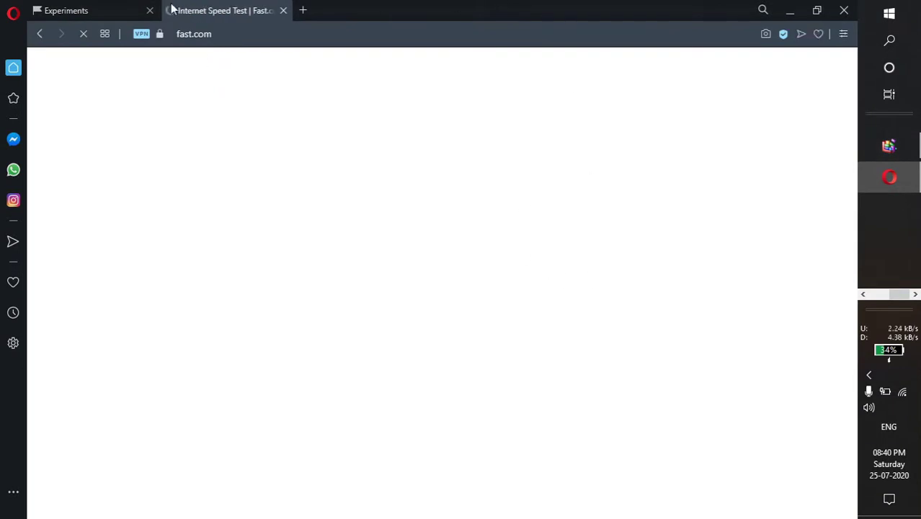
left_click(137, 7)
left_click(182, 9)
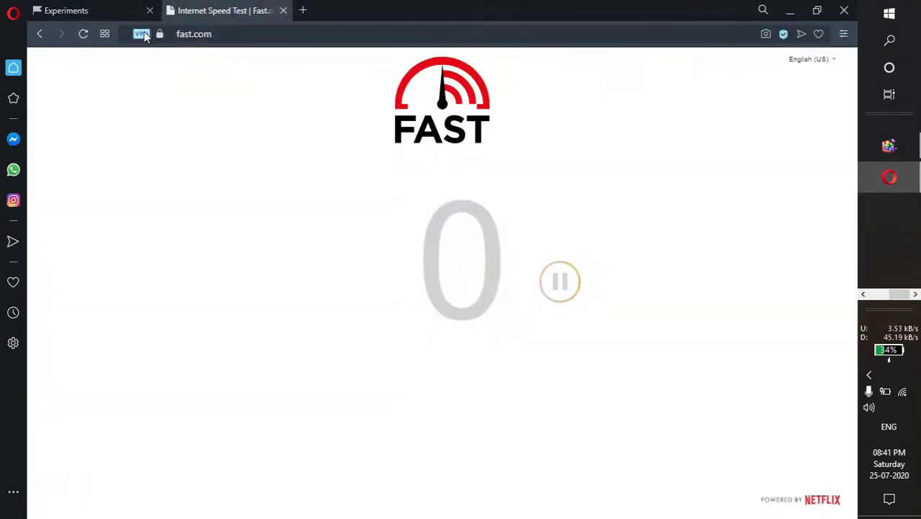
key("ctrl+Tab")
key("ctrl+Tab")
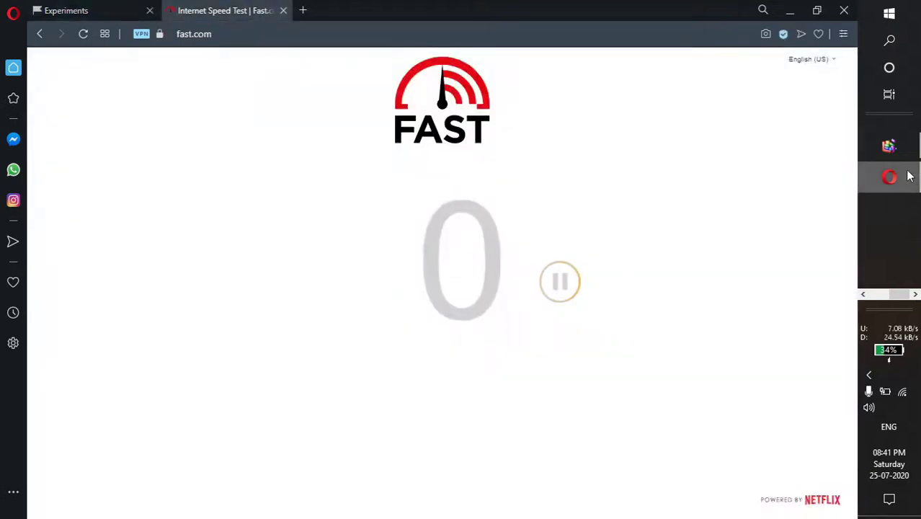
Step: Minimise Opera and place the cursor on the Network speed line of the Notepad tips list
left_click(790, 10)
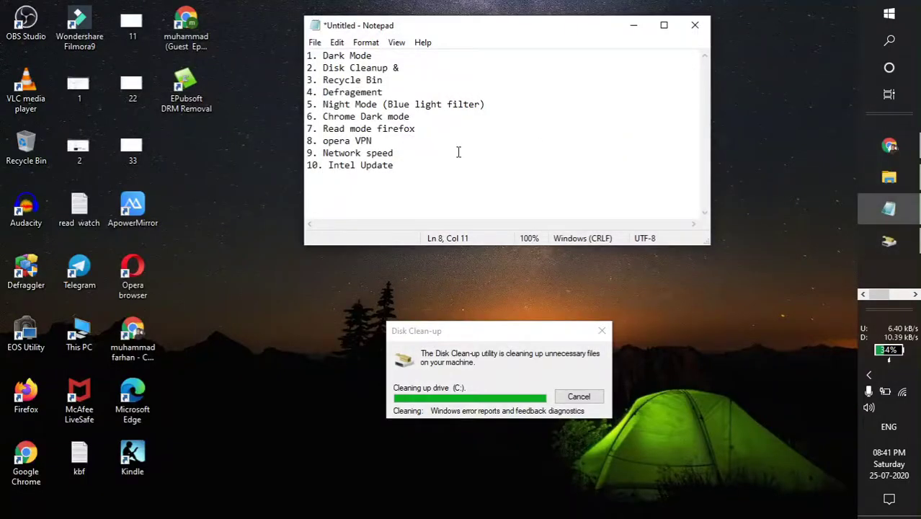
left_click(387, 153)
mouse_move(900, 339)
left_click(889, 176)
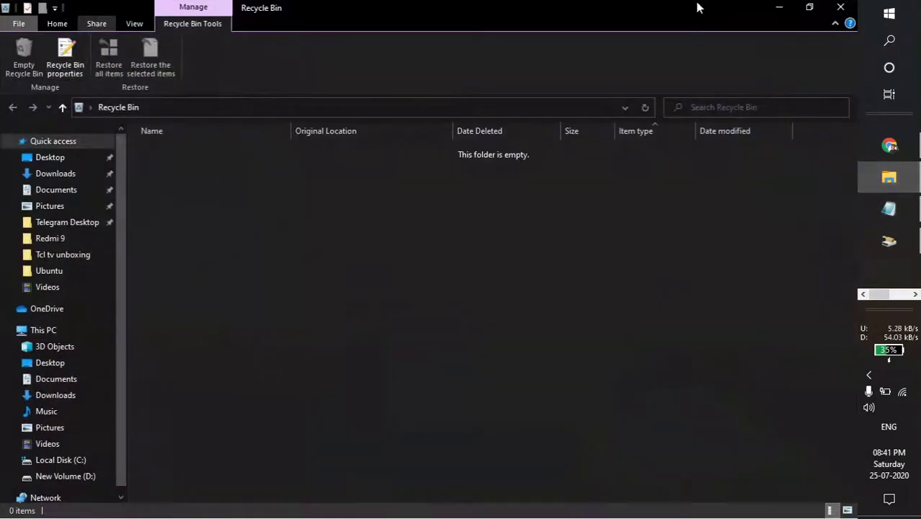
left_click(889, 176)
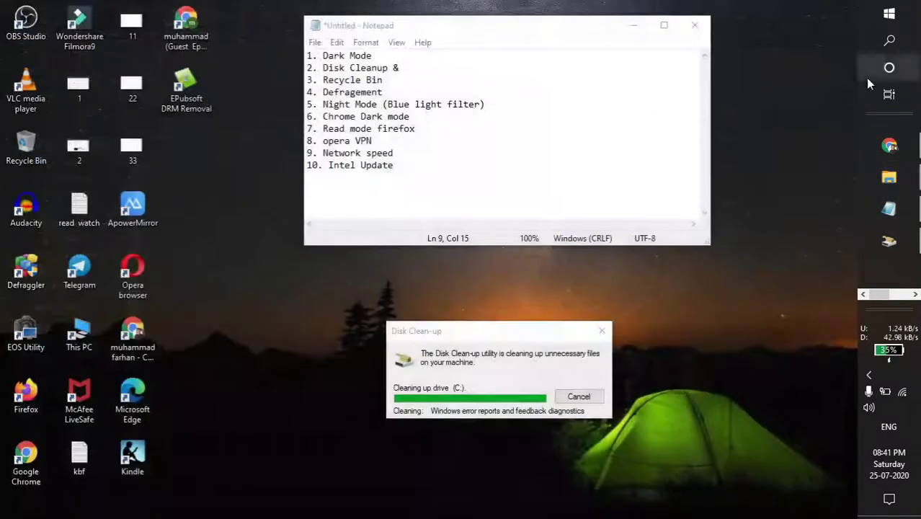
Step: Switch to Chrome and search Google for "network speed monirtor"
left_click(877, 144)
left_click(196, 37)
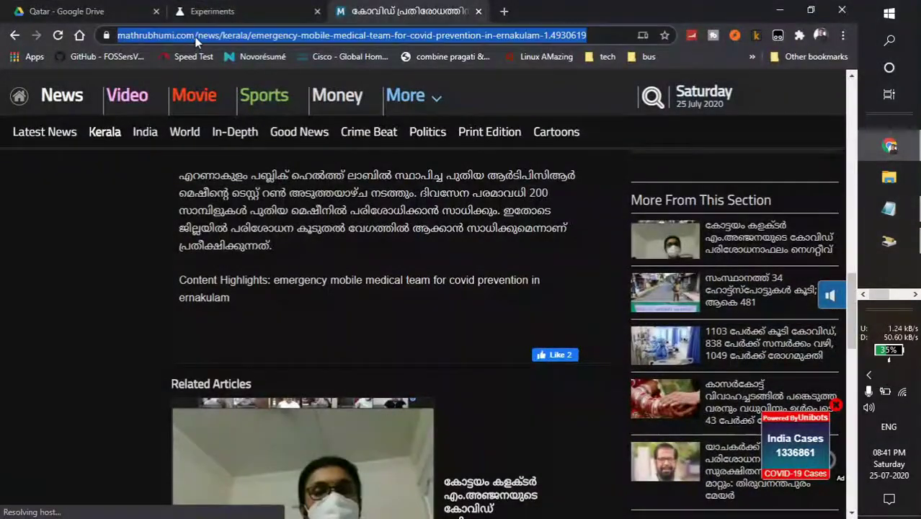
type("network s")
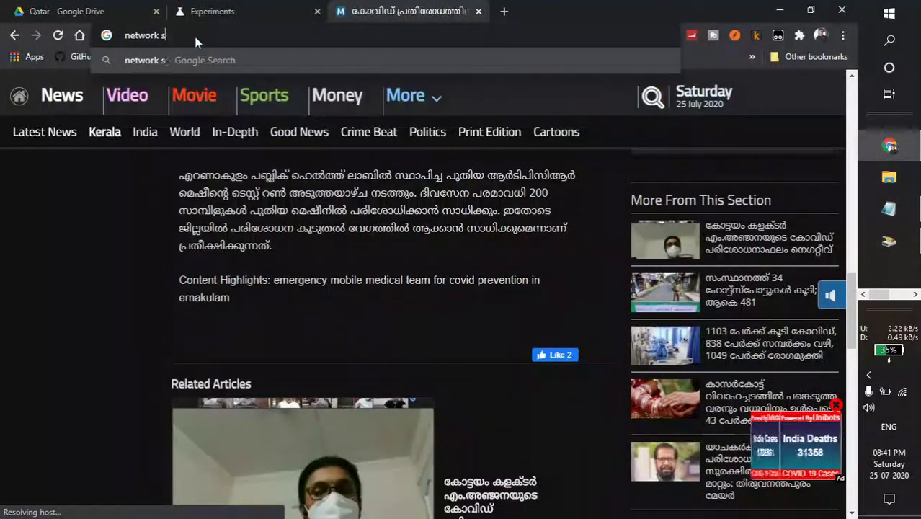
type("peed monirtor")
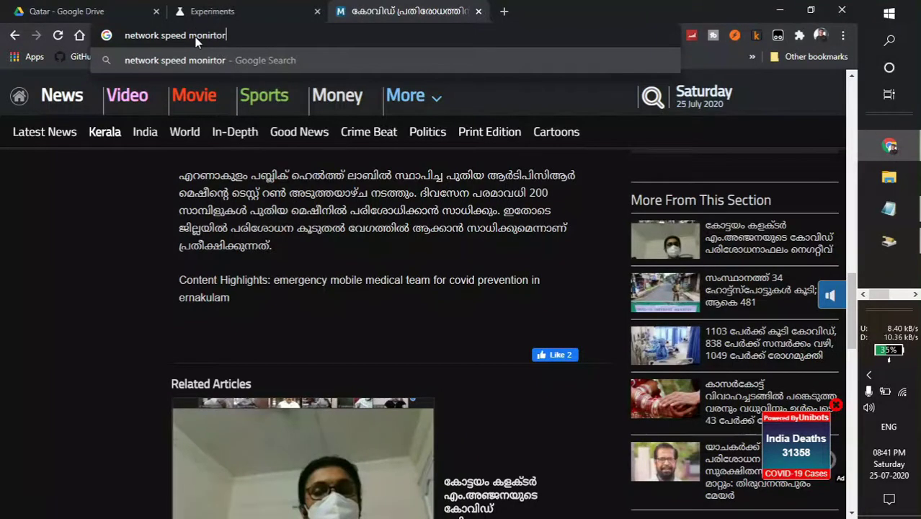
key("Return")
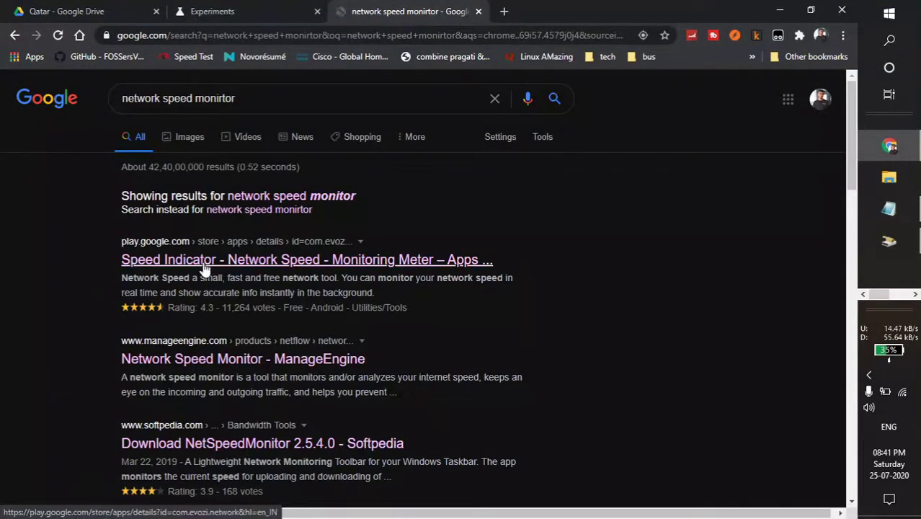
Step: Look through the search results and open the Softonic download page for NetSpeedMonitor
scroll(161, 292, "down", 1)
scroll(162, 292, "up", 1)
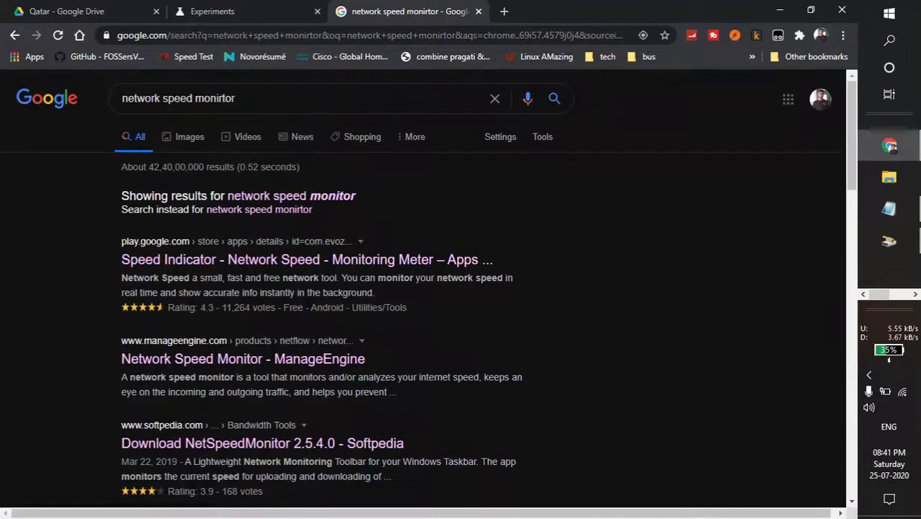
scroll(137, 291, "down", 1)
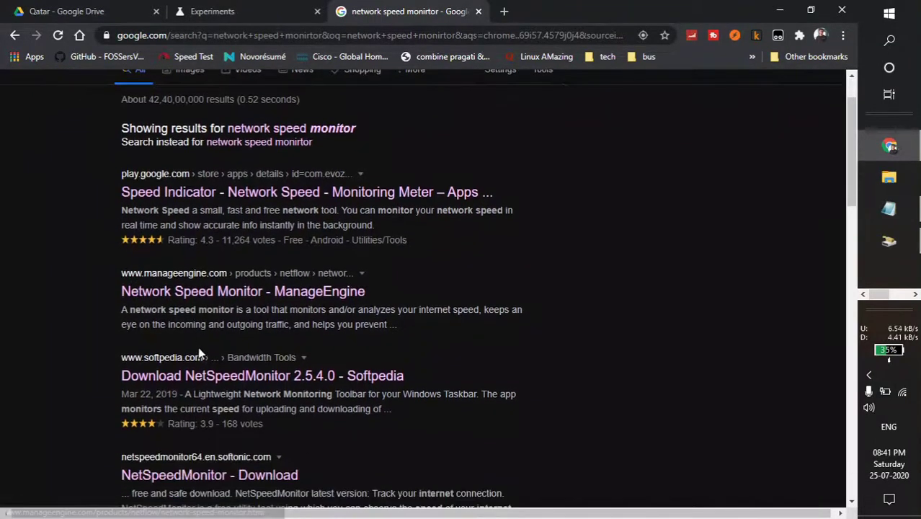
scroll(144, 367, "down", 2)
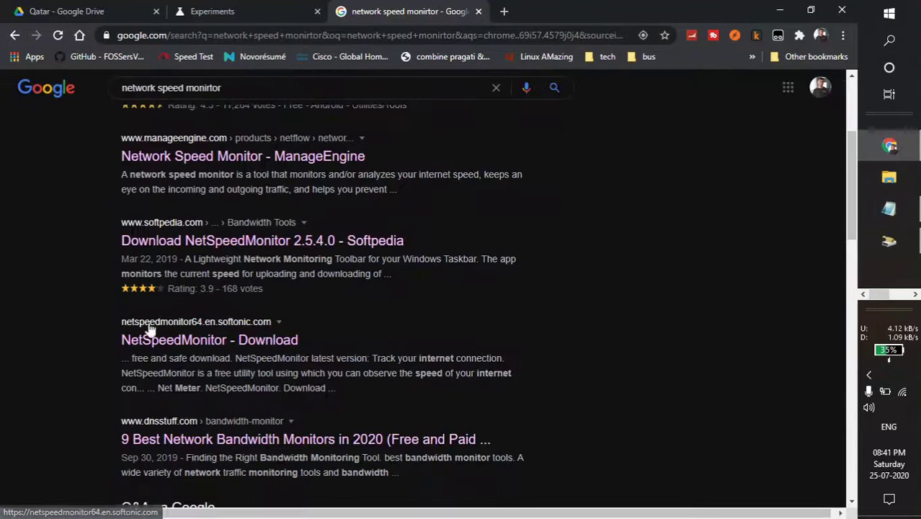
left_click(189, 346)
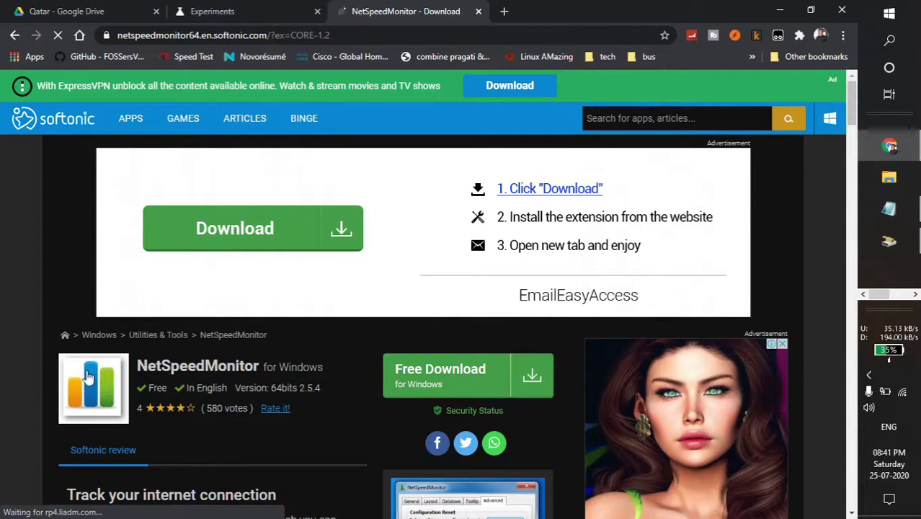
left_click(888, 268)
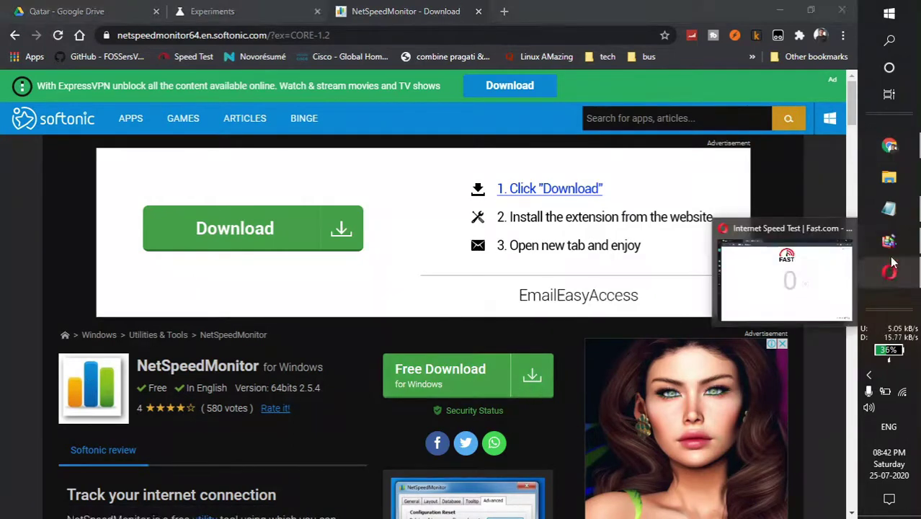
left_click(889, 241)
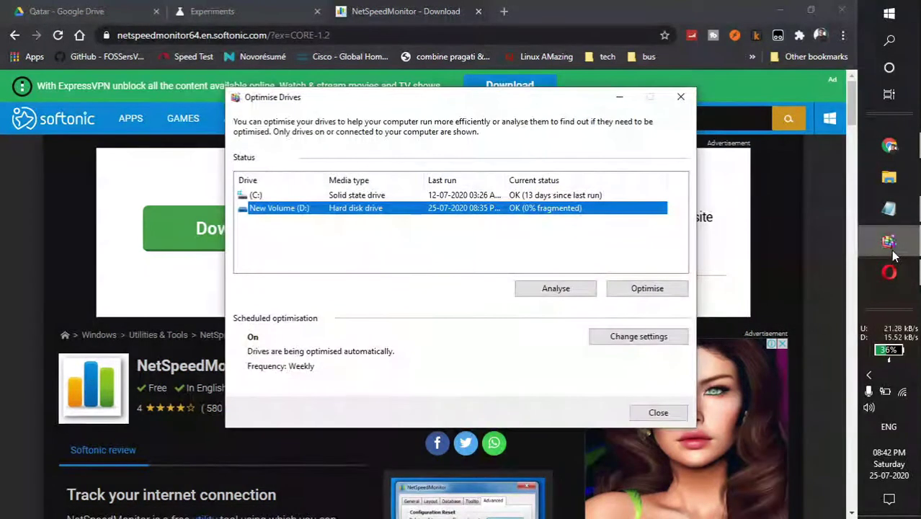
left_click(622, 96)
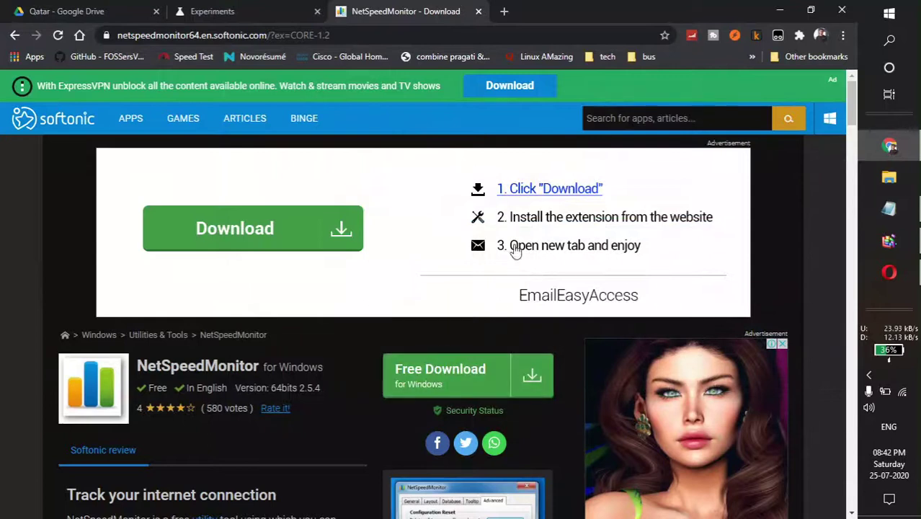
Step: Open the Downloads folder in File Explorer and show the properties of netspeedmonitor_2_5_4_0_x64_setup
left_click(881, 177)
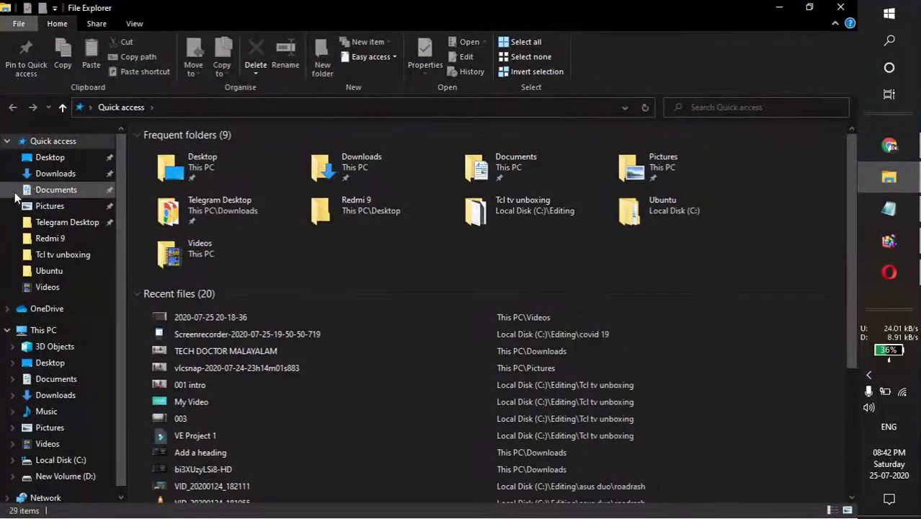
left_click(45, 176)
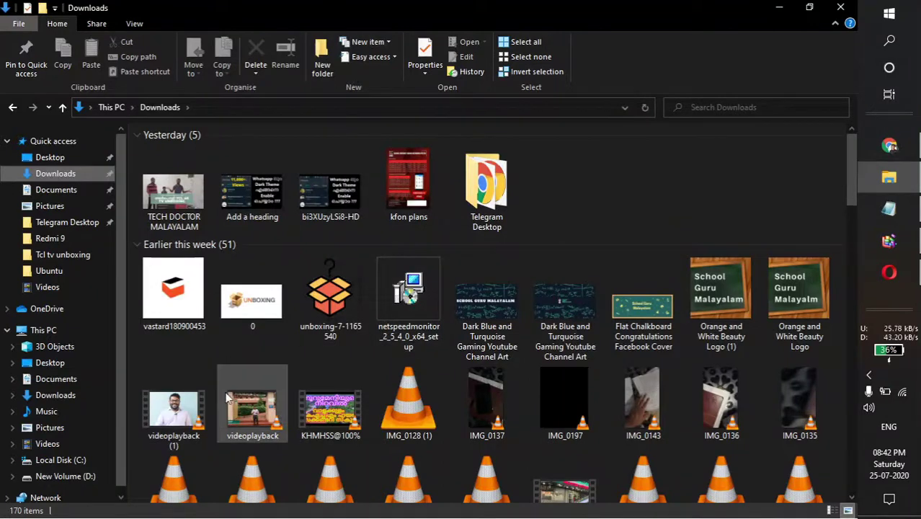
left_click(393, 292)
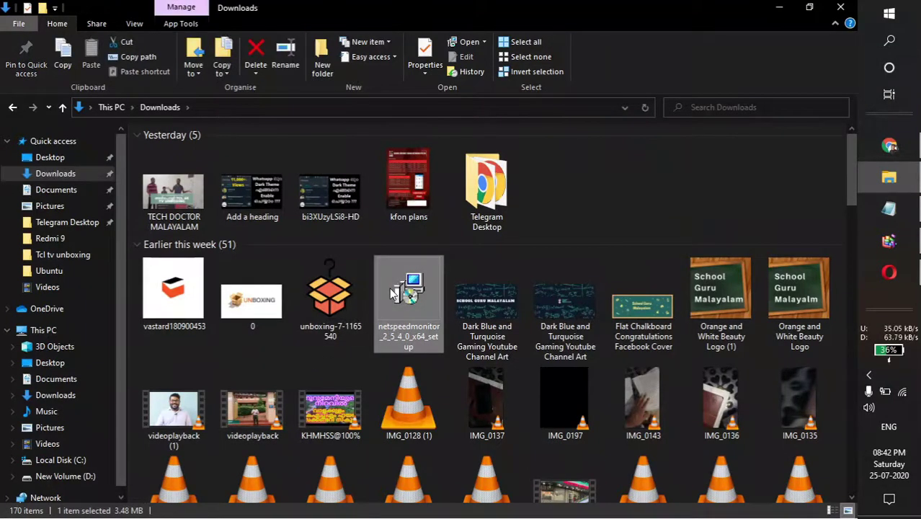
right_click(393, 292)
left_click(422, 506)
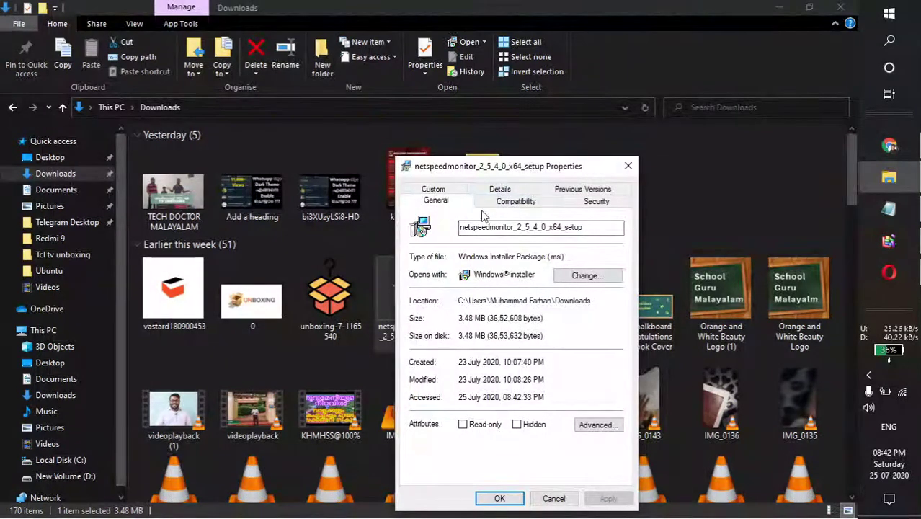
Step: Switch the installer's compatibility mode off and back on for Previous version of Windows, and accept the properties
left_click(497, 204)
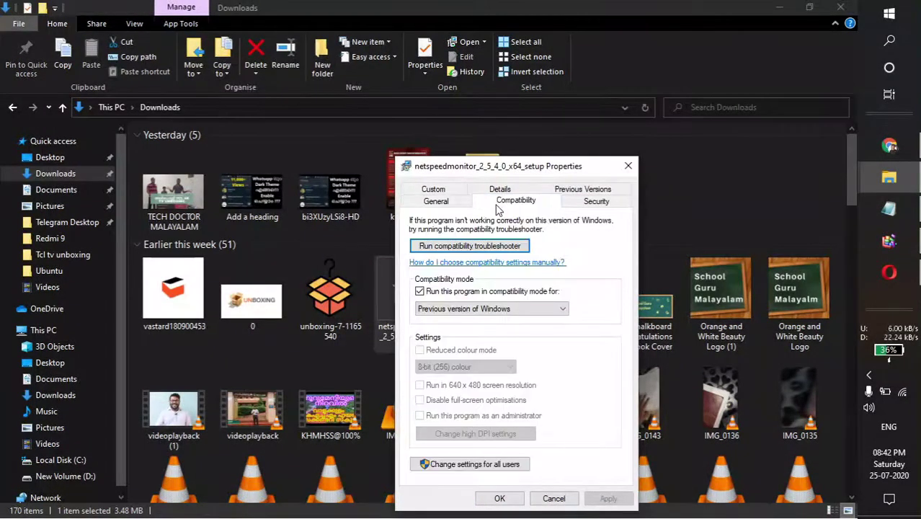
left_click(447, 292)
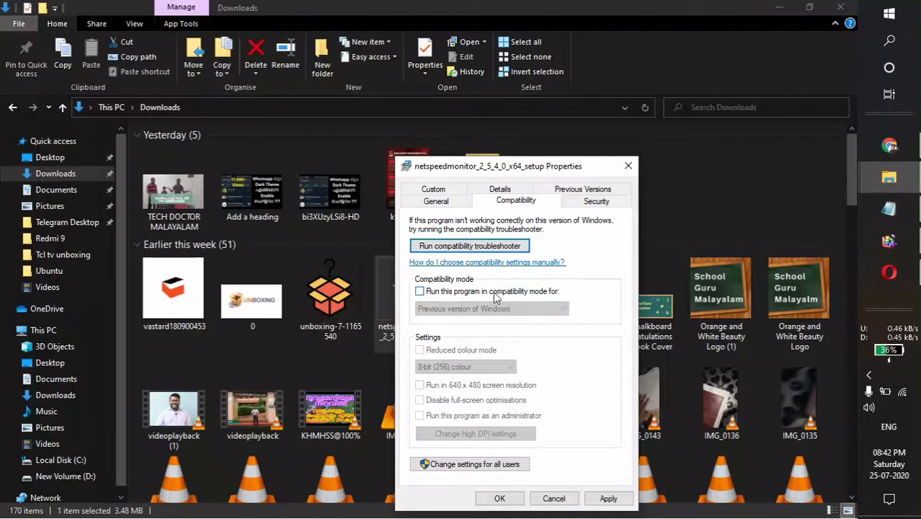
left_click(475, 295)
left_click(475, 309)
left_click(475, 310)
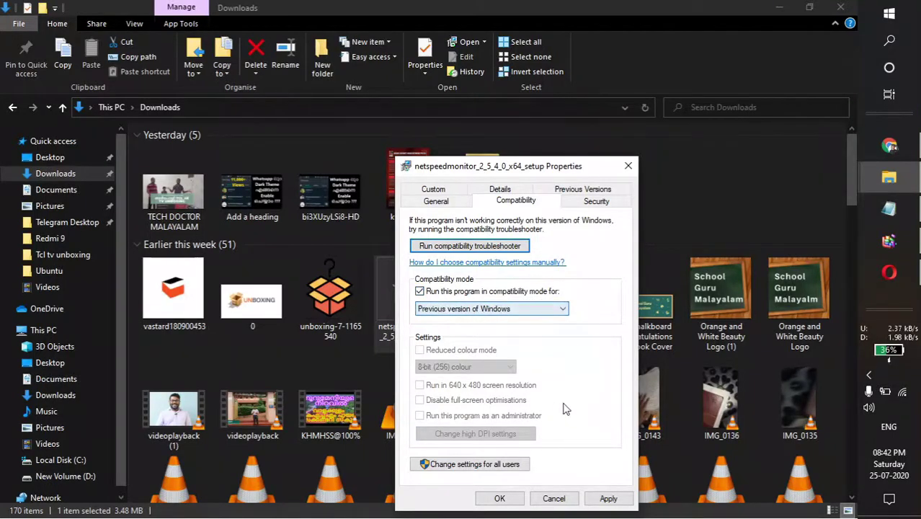
left_click(500, 498)
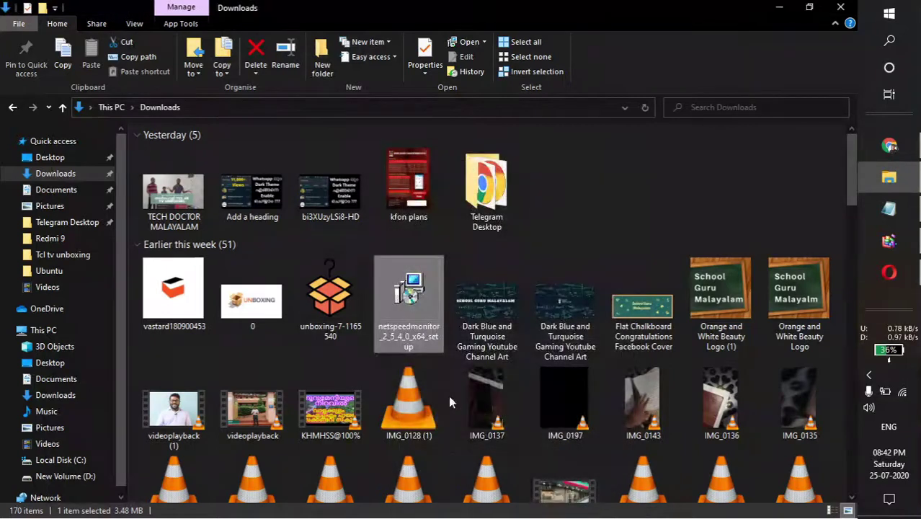
Step: Reopen the setup file's properties and turn off running it in compatibility mode
right_click(423, 339)
left_click(644, 217)
right_click(423, 336)
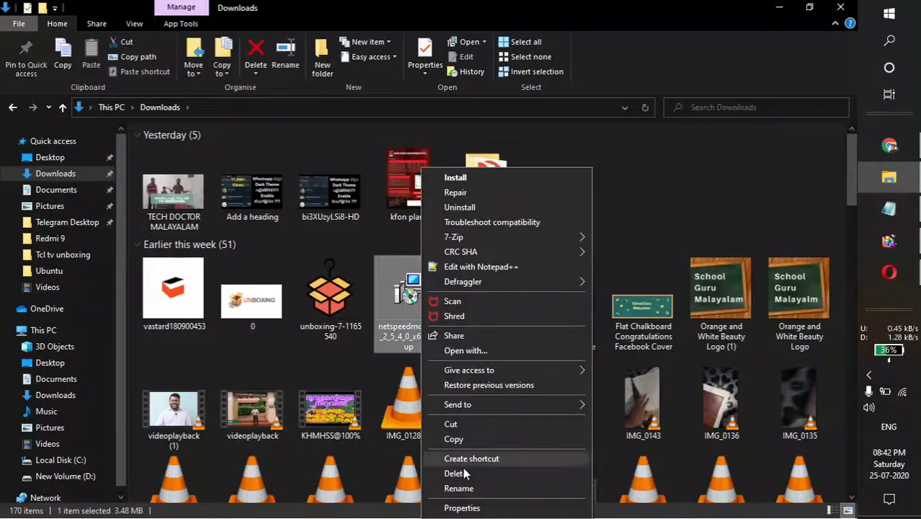
left_click(465, 508)
left_click(520, 207)
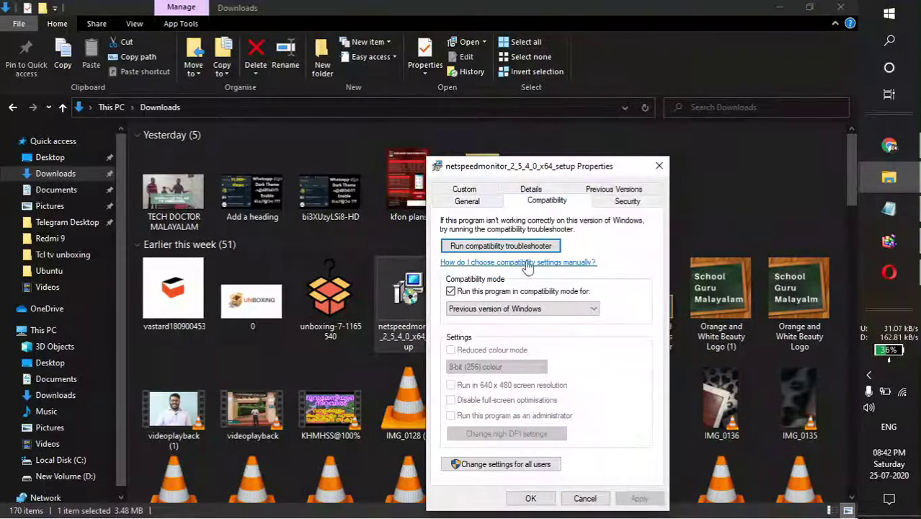
left_click(512, 292)
left_click(537, 498)
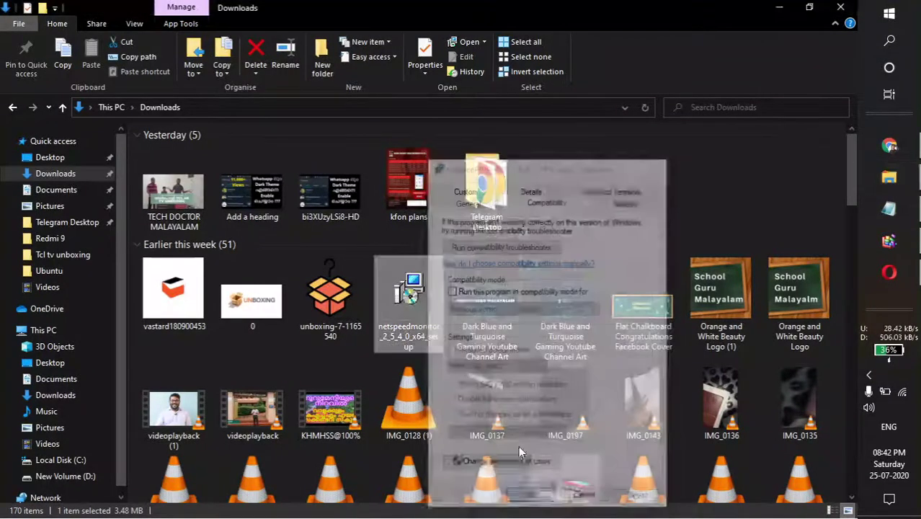
Step: Start the NetSpeedMonitor installer, advance to the change, repair or remove page, and cancel the setup
right_click(426, 289)
left_click(470, 177)
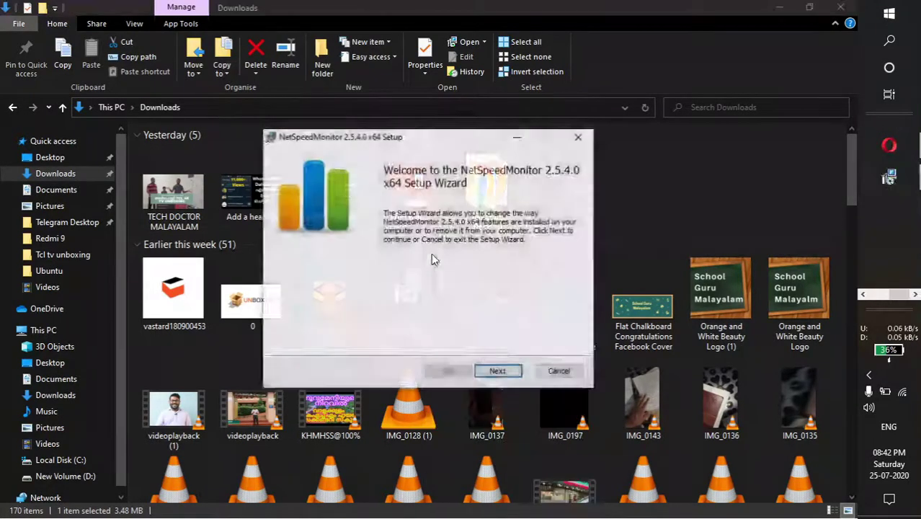
left_click(513, 372)
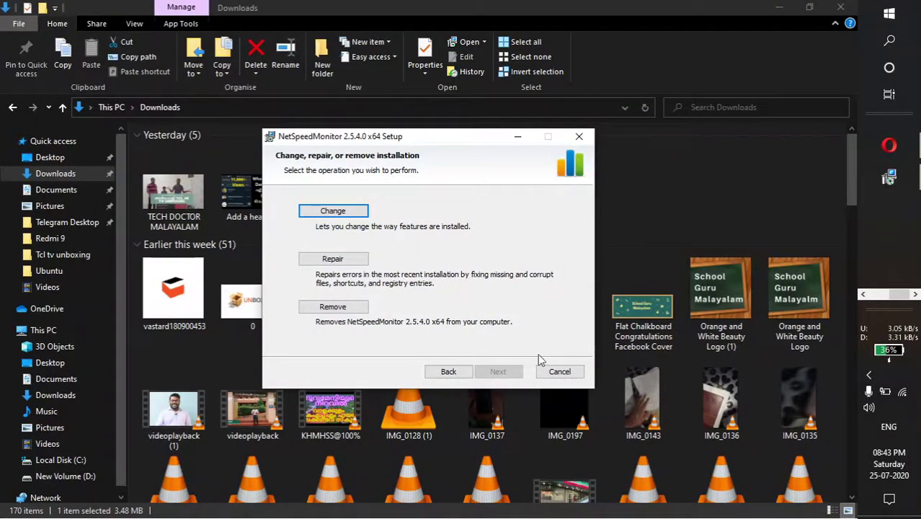
left_click(560, 372)
left_click(401, 288)
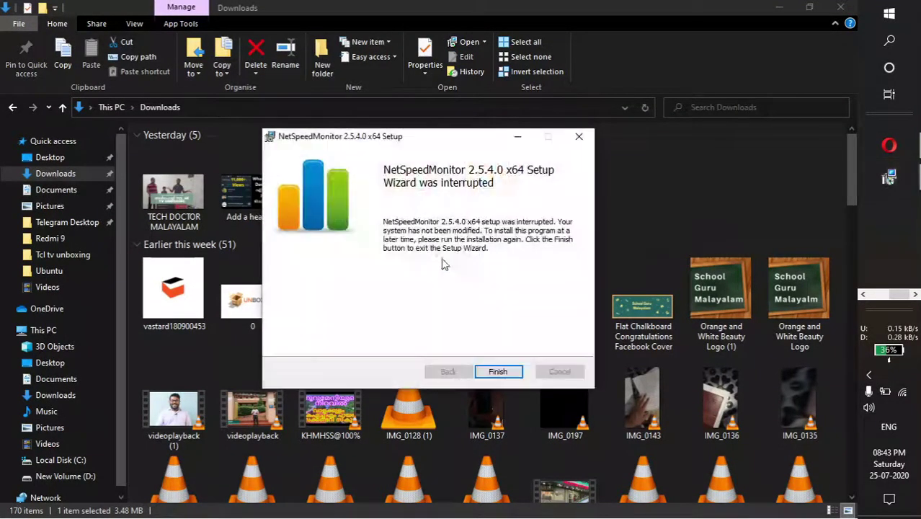
left_click(505, 372)
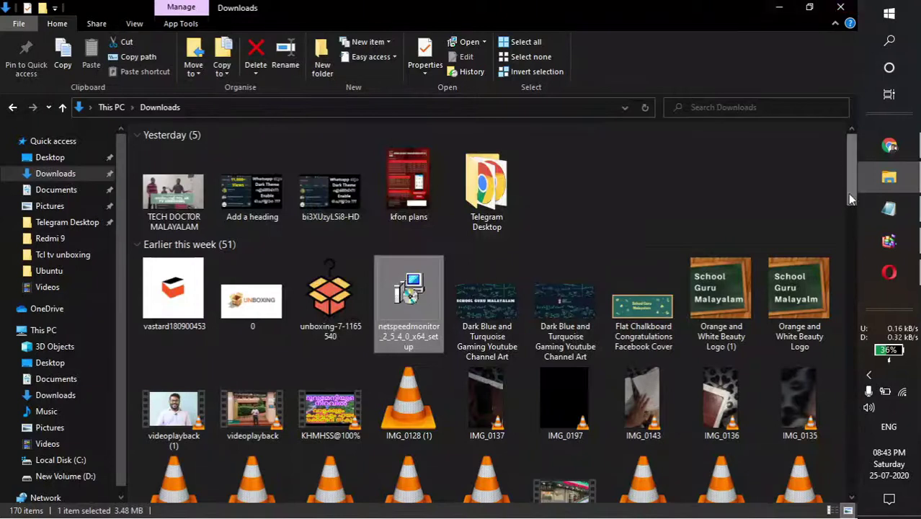
Step: Close the File Explorer window and minimise Chrome to return to the desktop
right_click(887, 296)
left_click(800, 127)
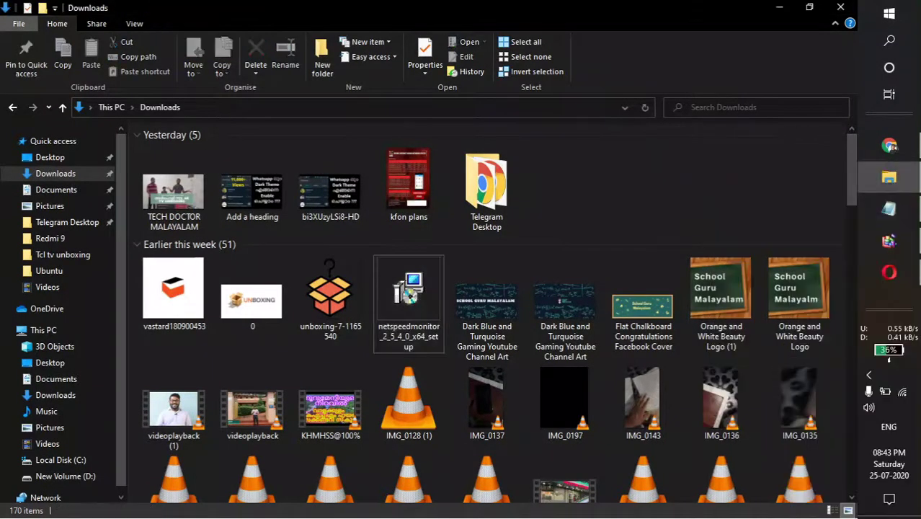
left_click(841, 8)
left_click(783, 10)
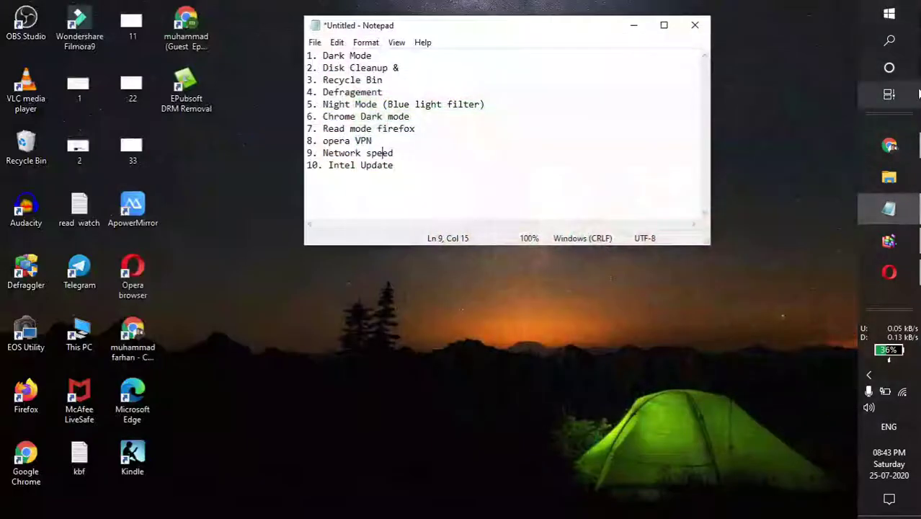
Step: Hide the NetSpeedMonitor toolbar from the taskbar and show it again
right_click(899, 301)
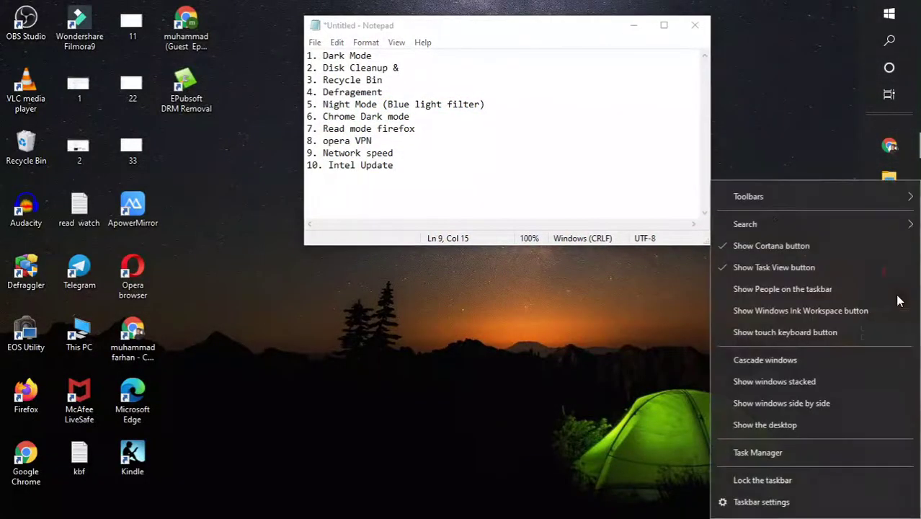
mouse_move(772, 202)
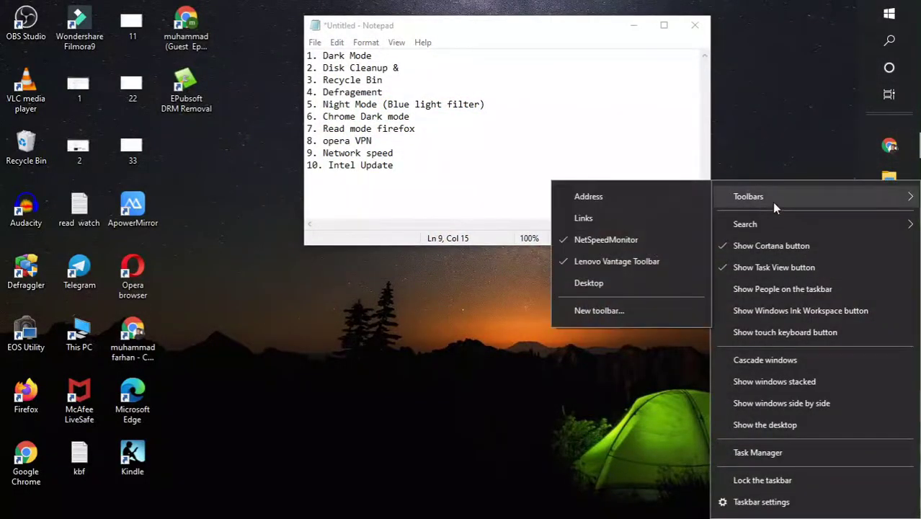
left_click(644, 241)
right_click(892, 301)
mouse_move(777, 200)
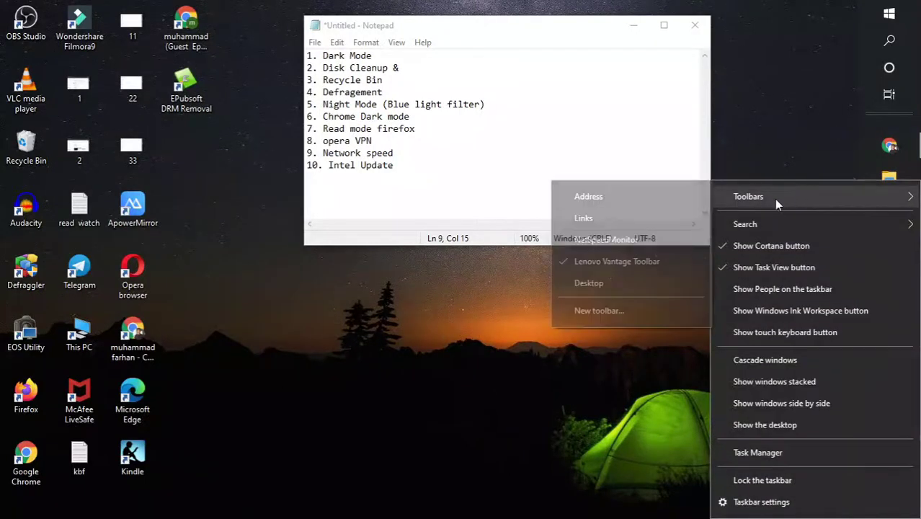
left_click(633, 241)
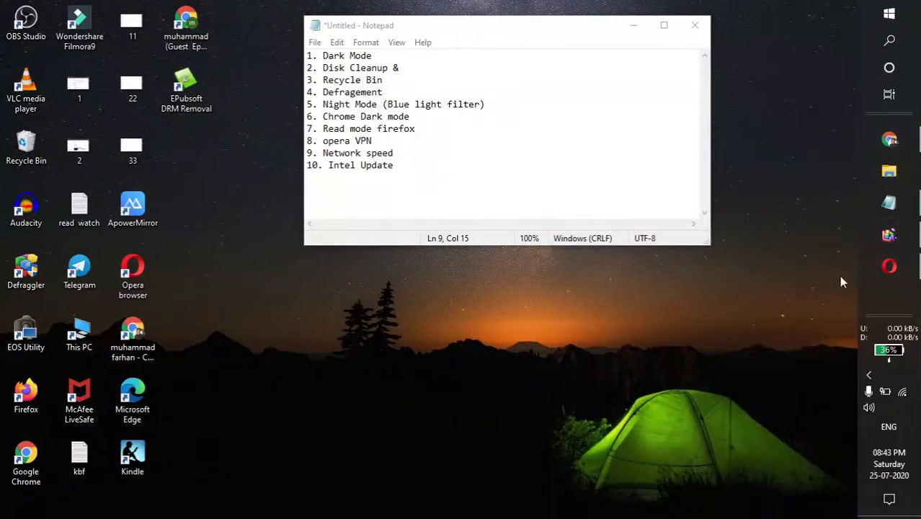
Step: Open the NetSpeedMonitor configuration, select Intel(R) Dual Band Wireless-AC 3165 as the network interface, and confirm the settings
right_click(895, 340)
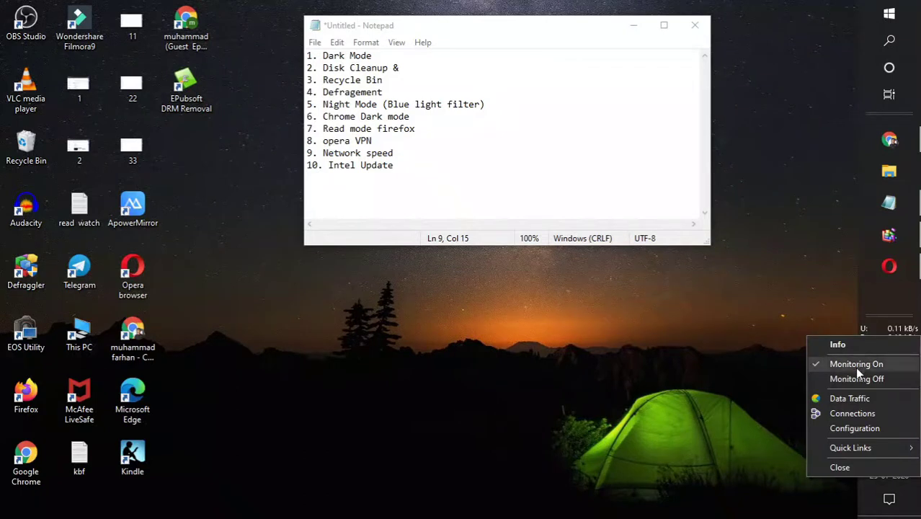
left_click(870, 429)
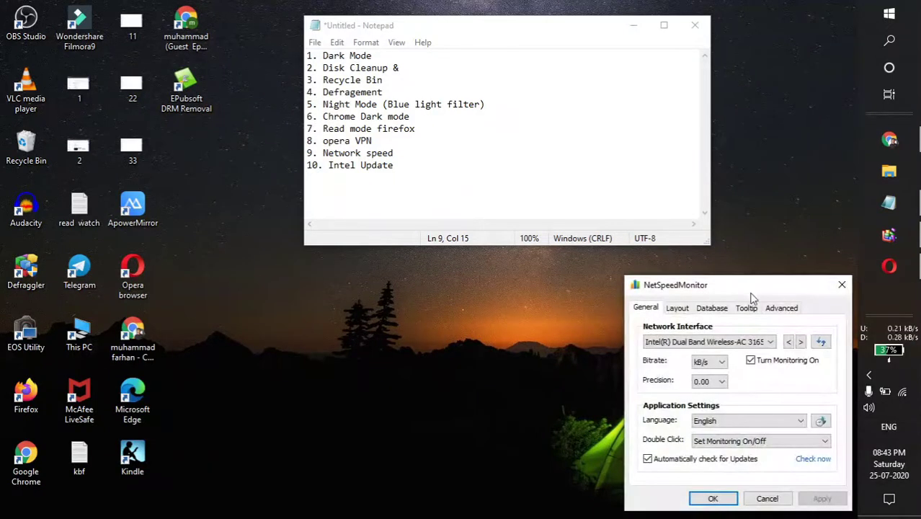
left_click_drag(747, 296, 723, 285)
left_click(670, 330)
left_click(671, 331)
left_click(671, 330)
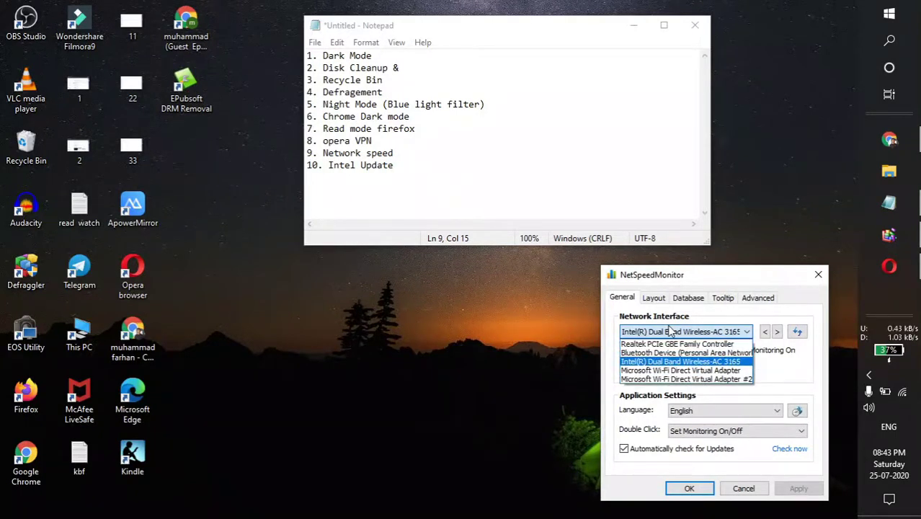
left_click(711, 363)
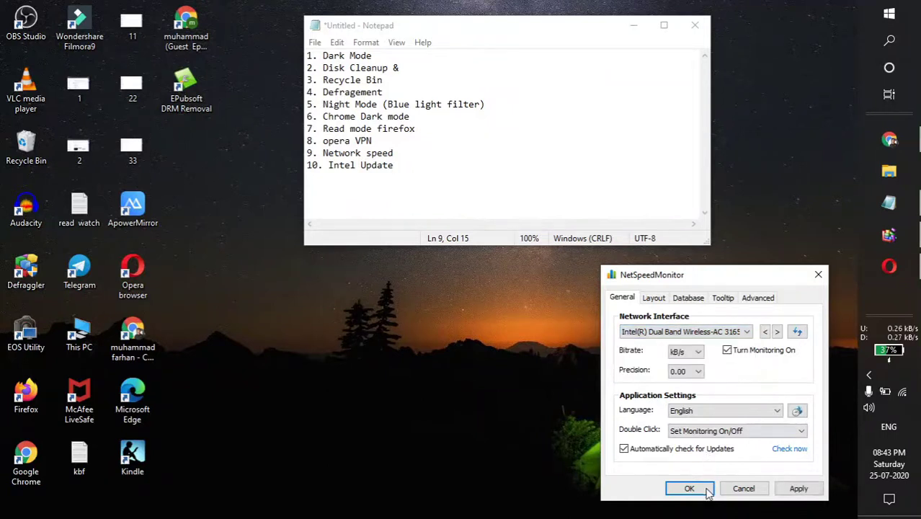
left_click(690, 489)
left_click(494, 156)
left_click_drag(494, 155, 415, 105)
left_click(415, 104)
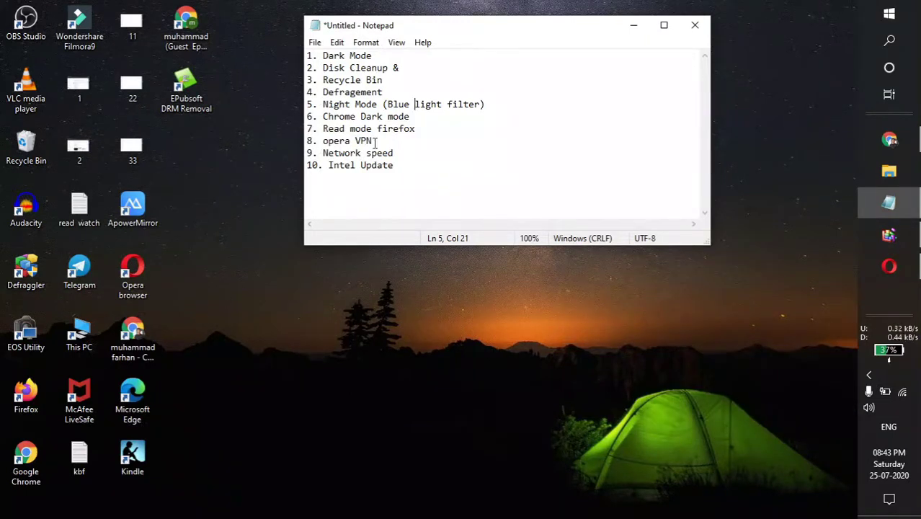
left_click_drag(405, 172, 367, 92)
left_click(367, 92)
Step: Launch the Intel Driver & Support Assistant from the hidden notification area icons to scan the system in the browser
left_click(868, 376)
left_click(725, 375)
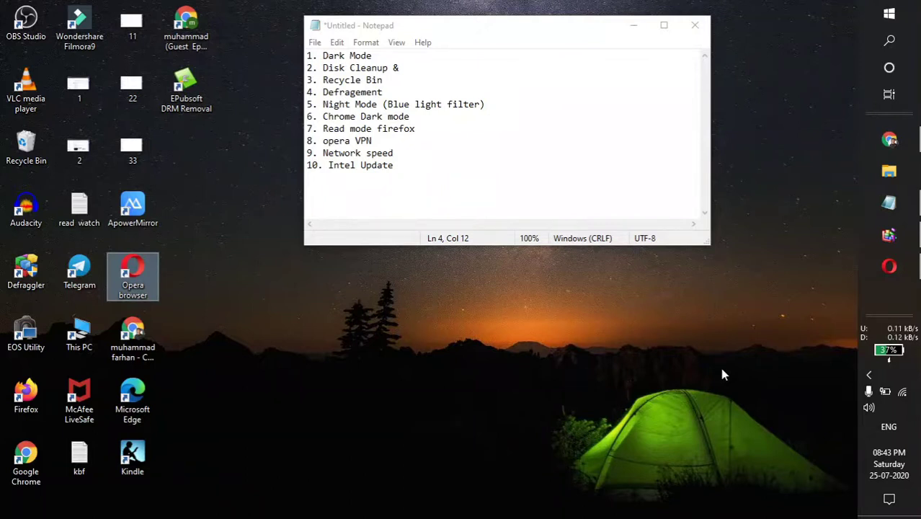
left_click(869, 375)
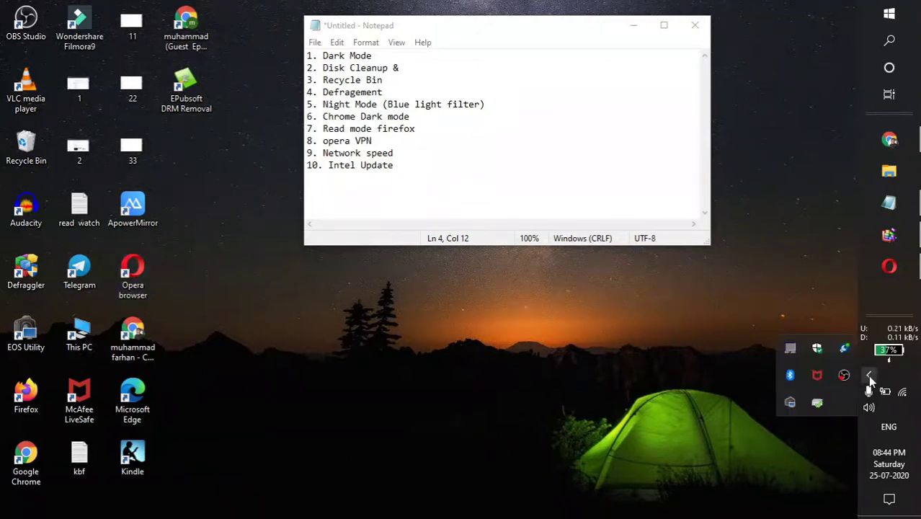
right_click(845, 349)
left_click(798, 354)
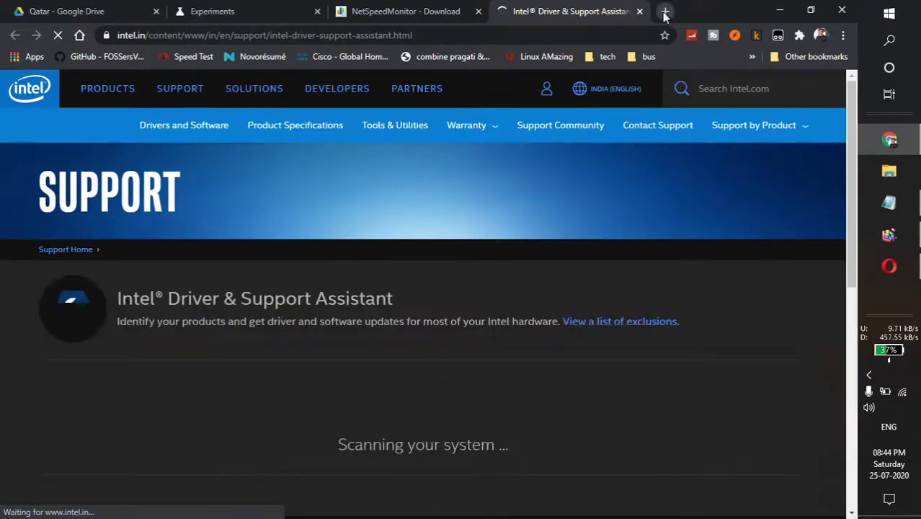
left_click(664, 11)
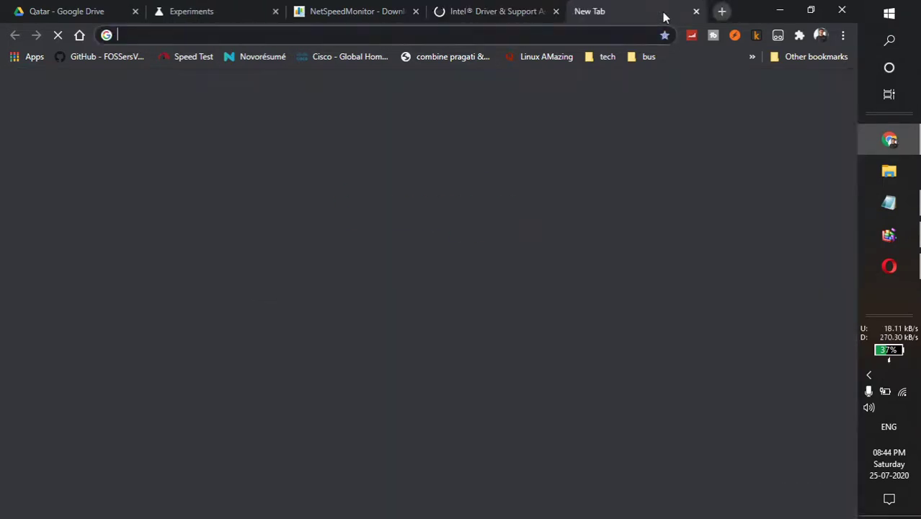
type("intel dri")
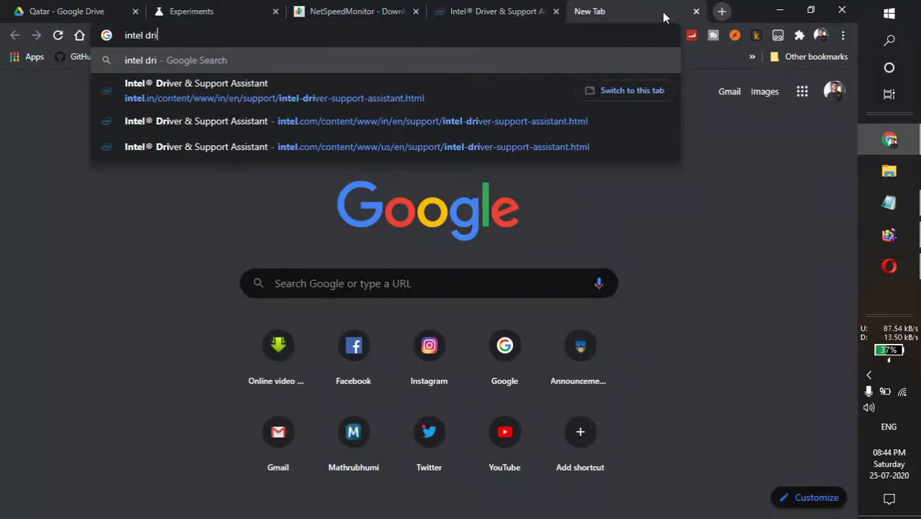
type("ver s")
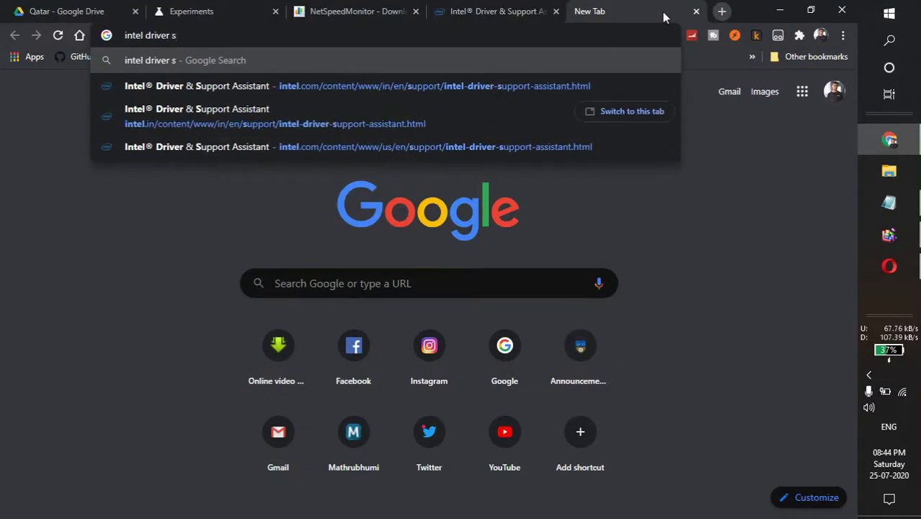
type("upport")
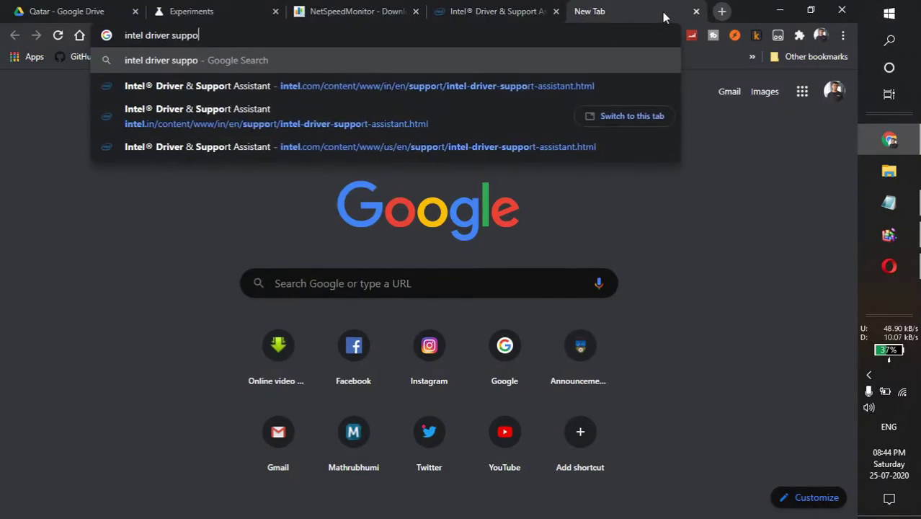
Step: Return to the Intel Driver & Support Assistant page and look through its system scan results
left_click(482, 11)
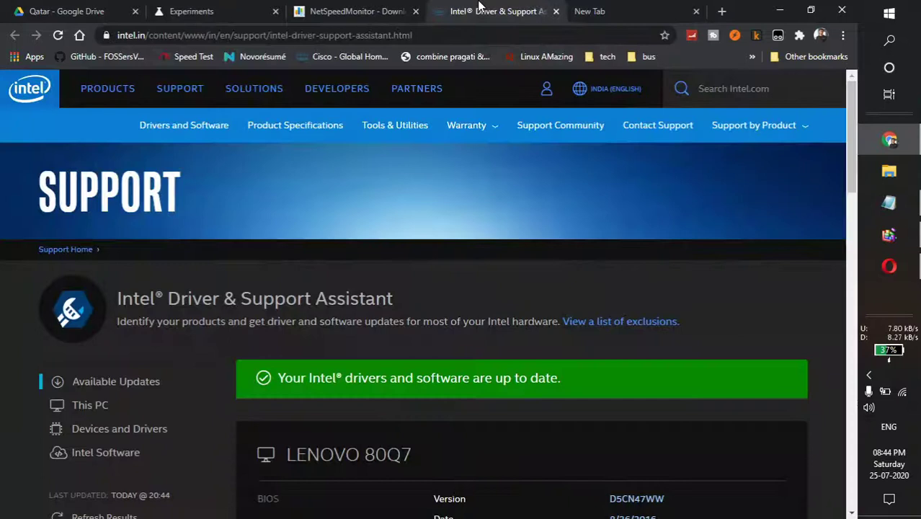
scroll(419, 386, "down", 3)
scroll(420, 386, "down", 15)
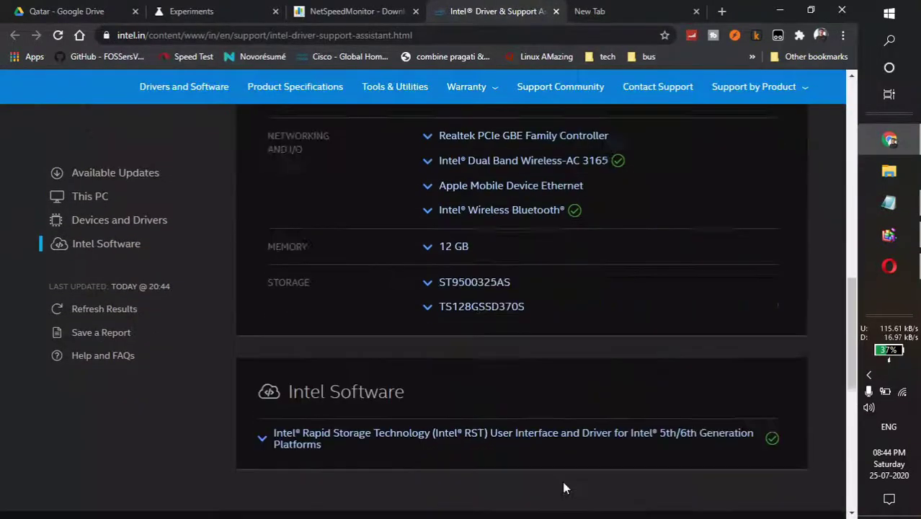
scroll(481, 209, "up", 1)
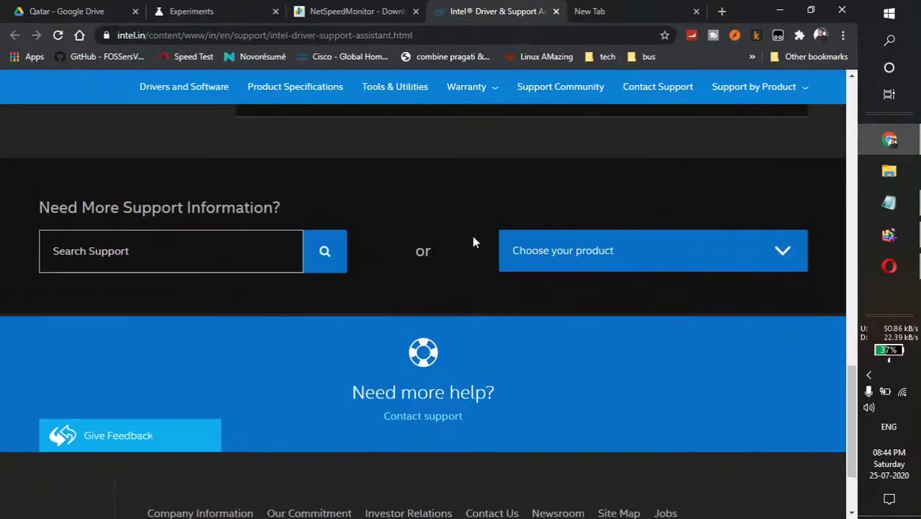
scroll(545, 478, "up", 6)
scroll(542, 472, "up", 8)
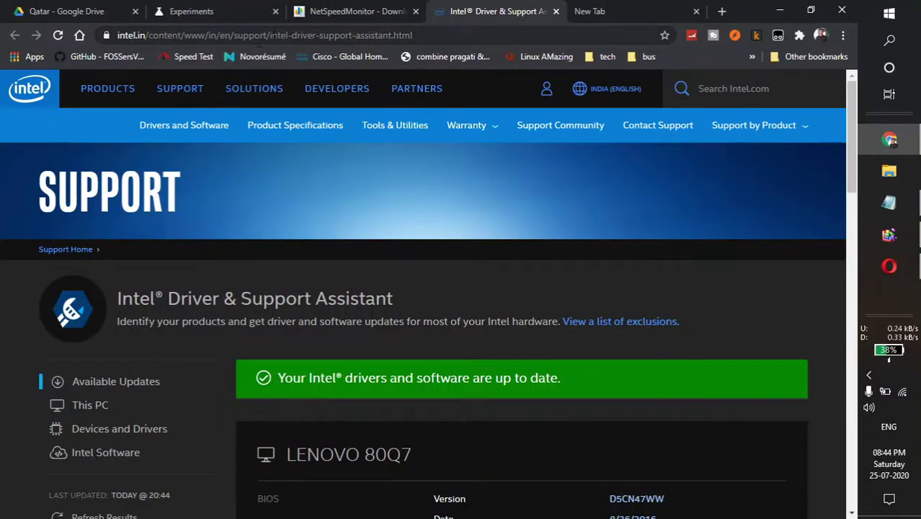
Step: Copy the page heading "Intel® Driver & Support Assistant" and search Google for it in a new tab
triple_click(240, 303)
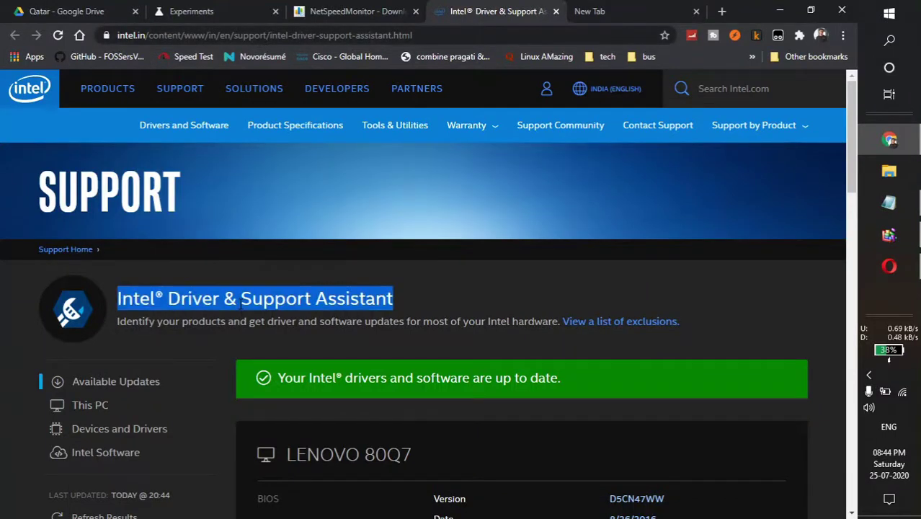
key("ctrl+c")
key("ctrl+t")
key("ctrl+v")
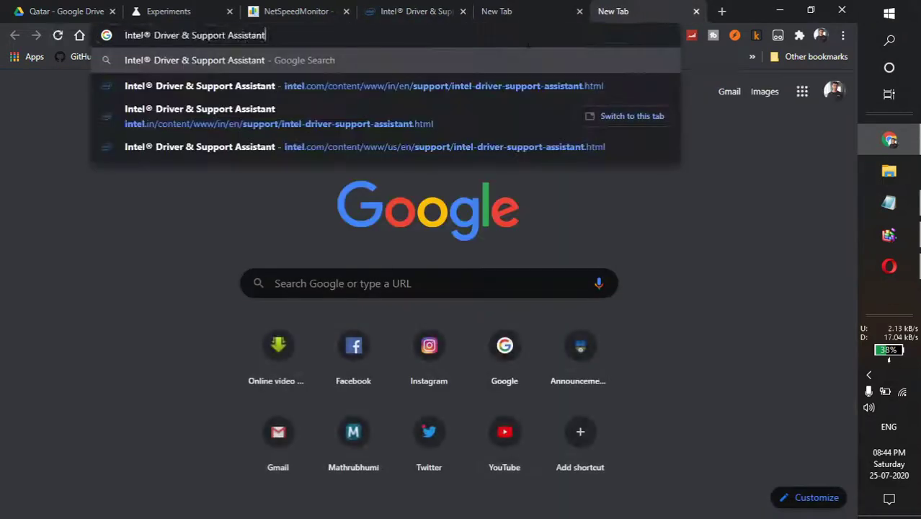
key("Return")
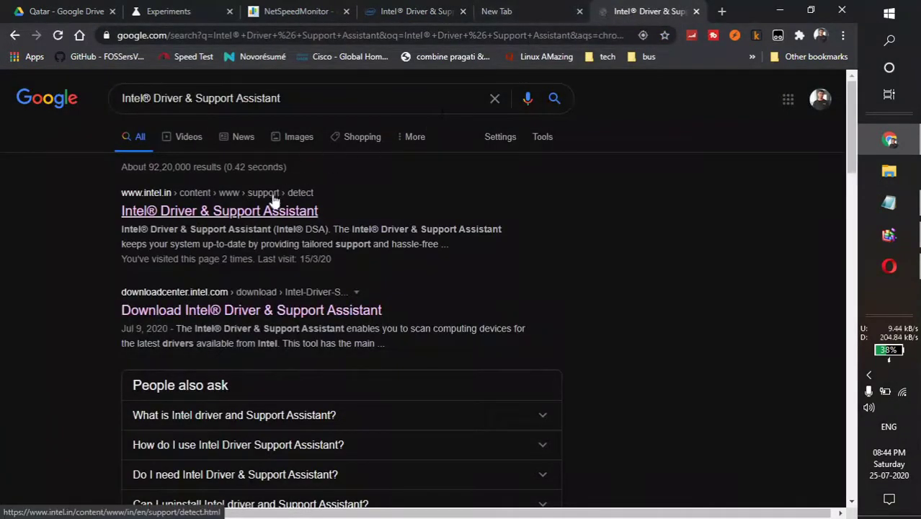
Step: Open the Download Intel® Driver & Support Assistant search result and download Intel-Driver-and-Support-Assistant-Installer.exe
right_click(274, 203)
left_click(244, 230)
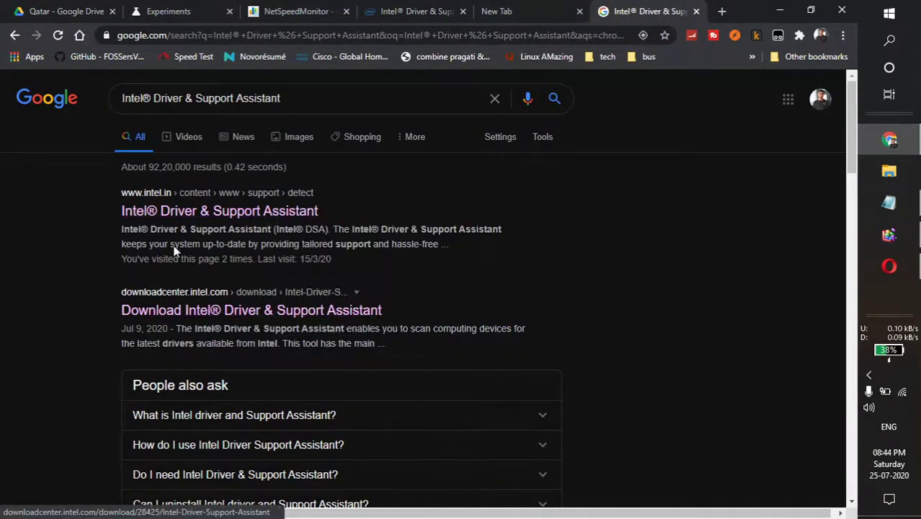
left_click(163, 311)
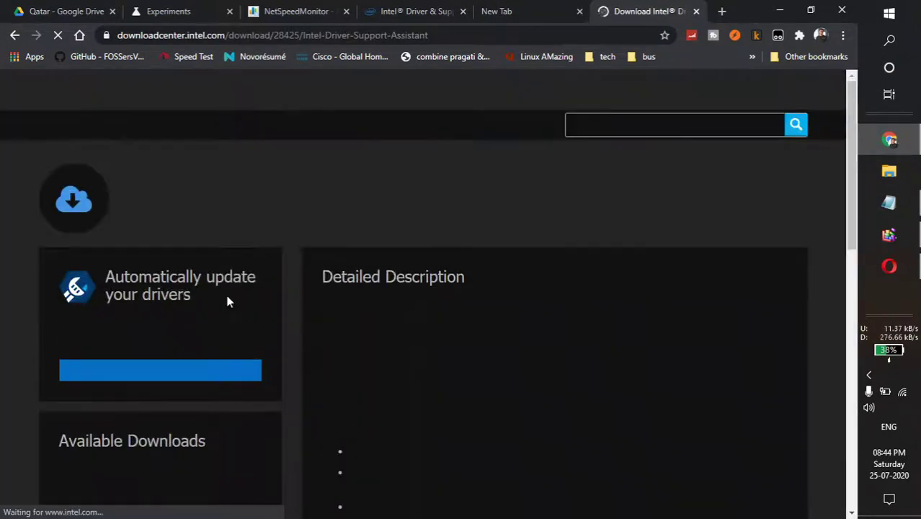
scroll(226, 301, "down", 7)
scroll(429, 310, "up", 3)
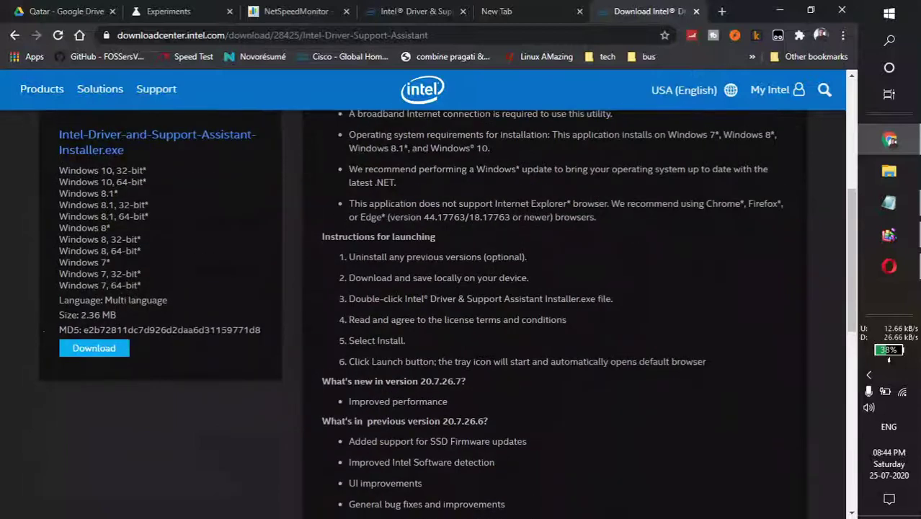
scroll(103, 350, "up", 3)
scroll(103, 350, "down", 3)
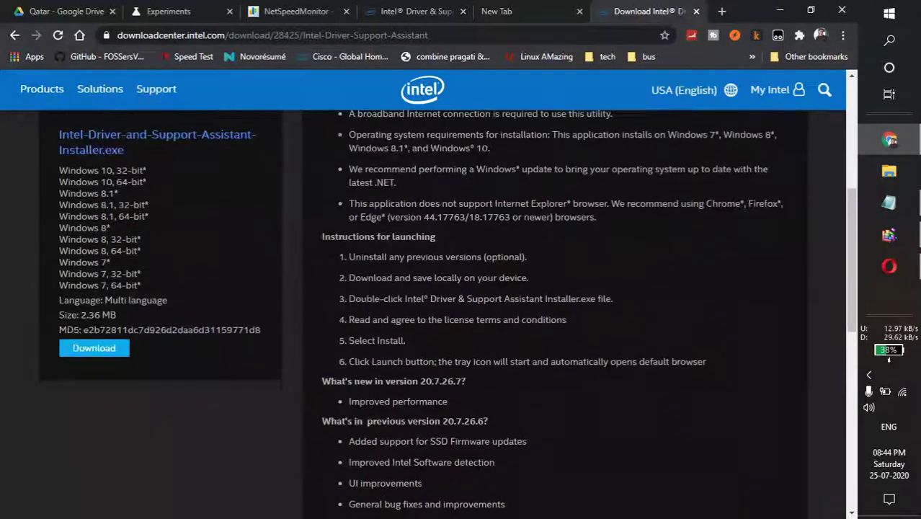
left_click(103, 349)
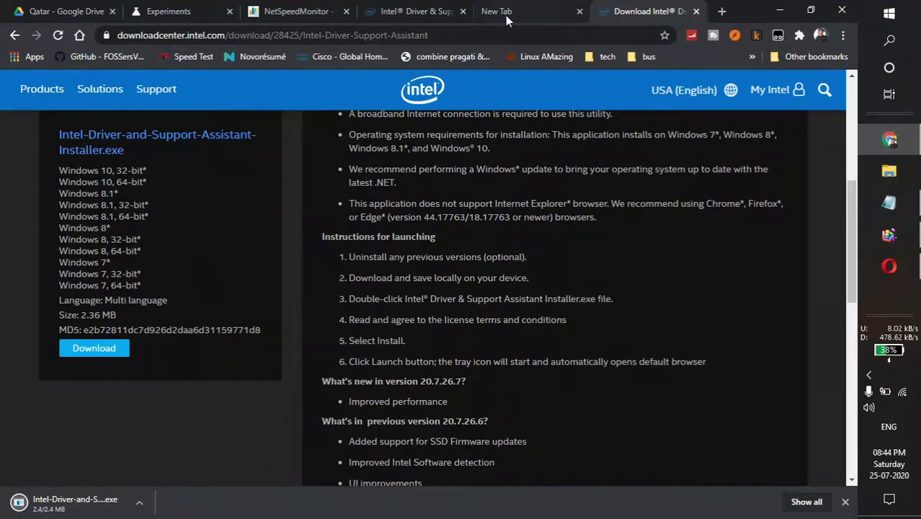
Step: Go back to the Intel scan results and examine the update status, PC details, and Devices and Drivers list
left_click(444, 9)
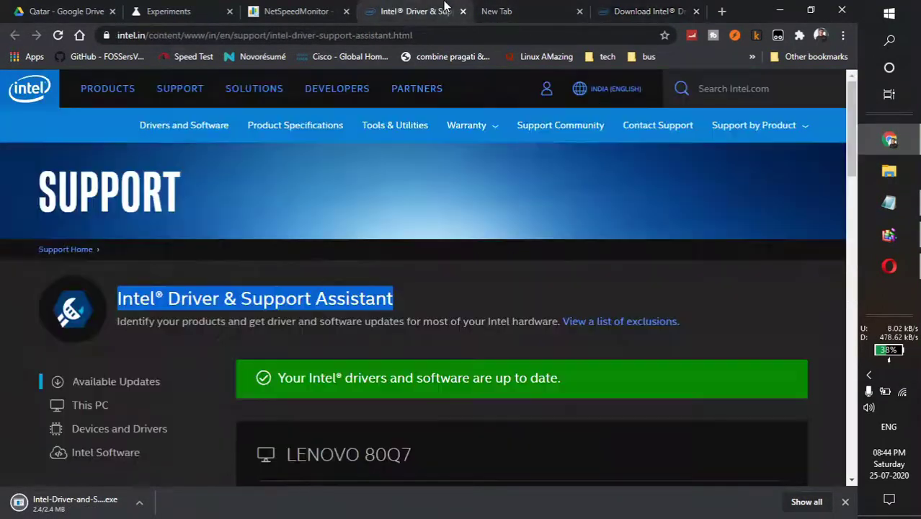
left_click(869, 374)
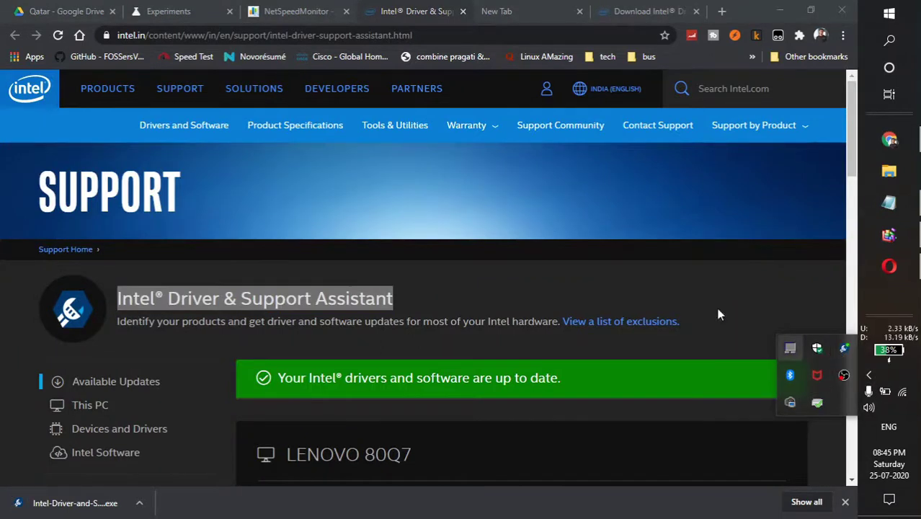
left_click(642, 311)
scroll(604, 242, "down", 5)
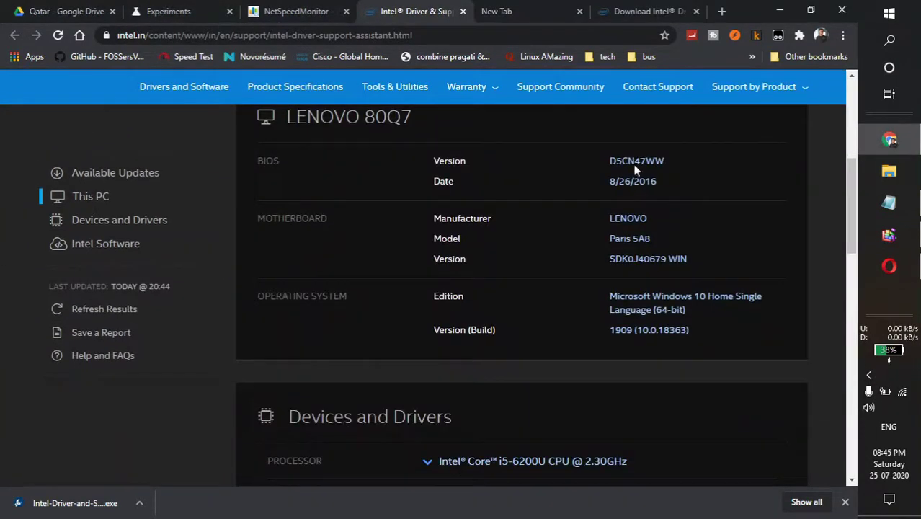
scroll(618, 250, "down", 4)
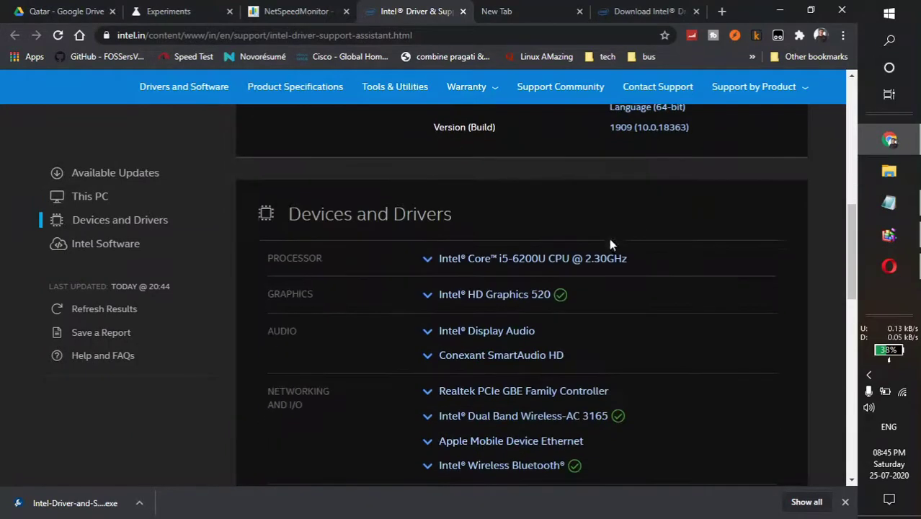
scroll(568, 284, "down", 8)
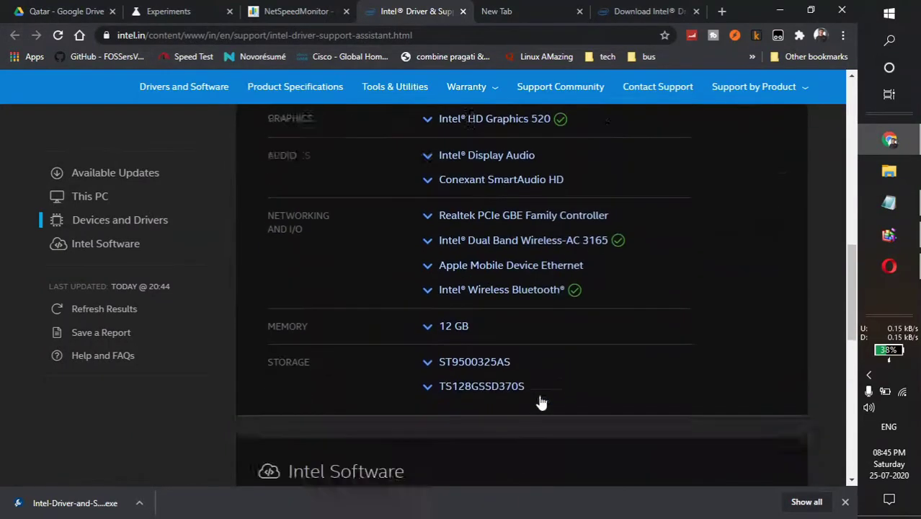
scroll(537, 396, "up", 12)
scroll(539, 281, "up", 4)
scroll(505, 324, "down", 5)
scroll(491, 345, "up", 5)
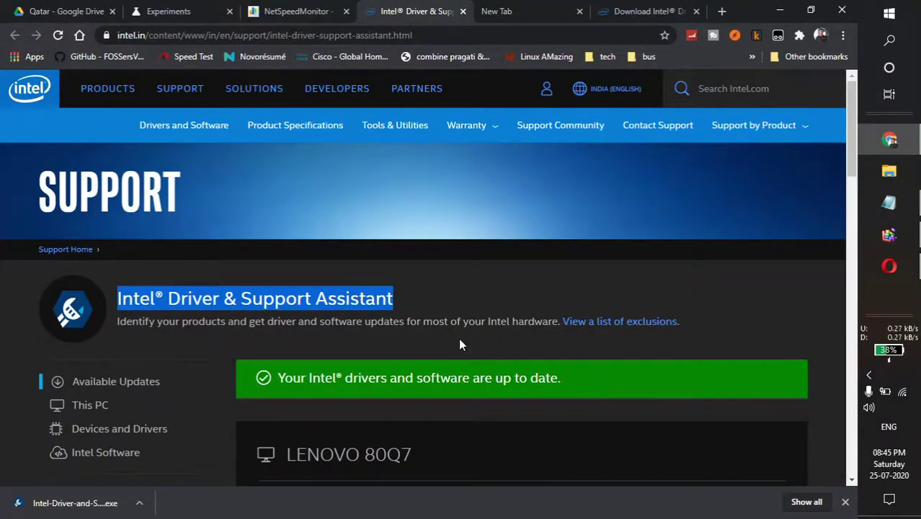
scroll(775, 299, "down", 8)
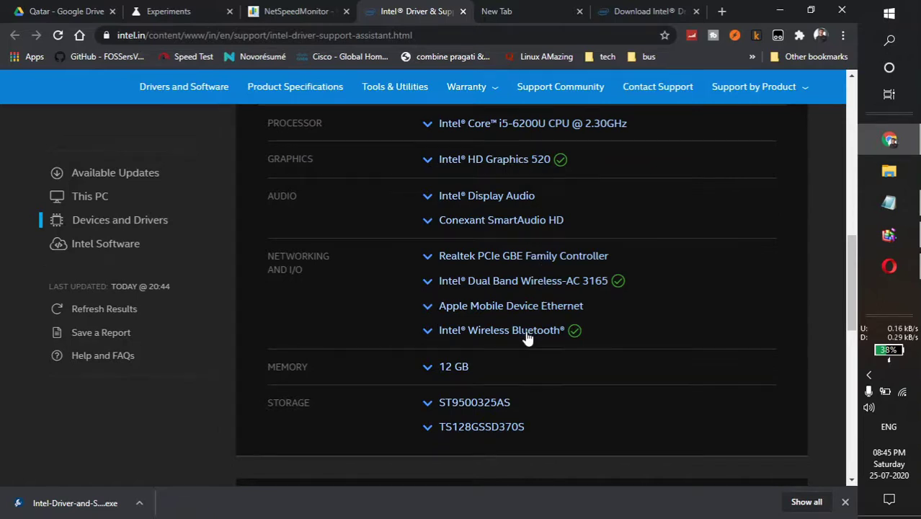
scroll(471, 409, "down", 2)
scroll(468, 396, "up", 5)
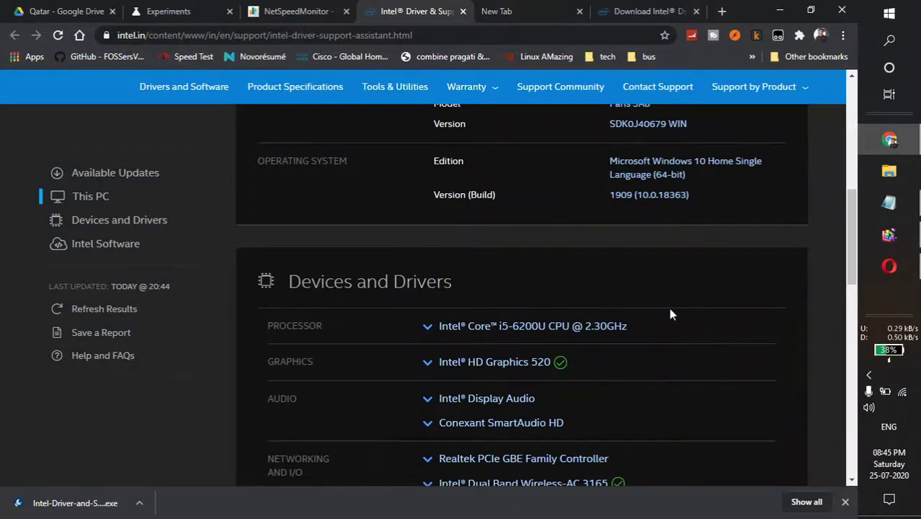
scroll(691, 344, "up", 4)
scroll(496, 246, "up", 5)
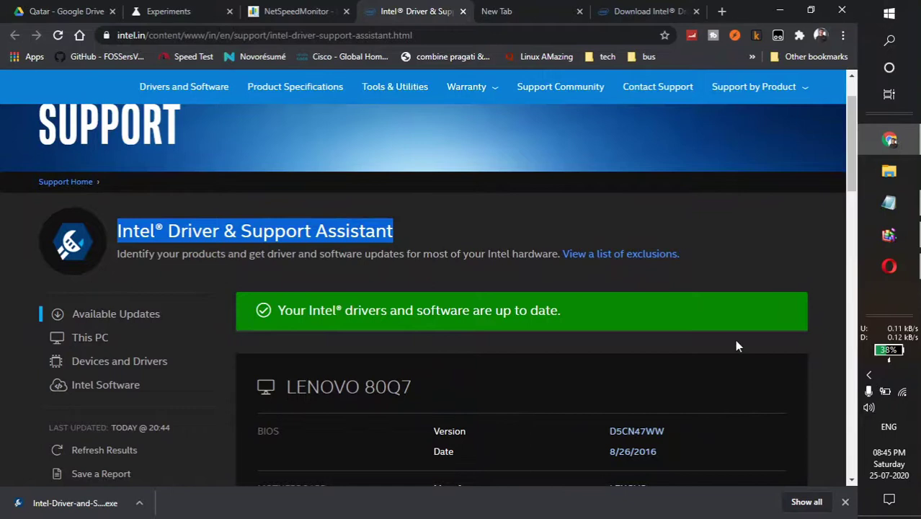
Step: Minimise the browser and go through the tips listed in the Notepad note
left_click(786, 7)
left_click(476, 163)
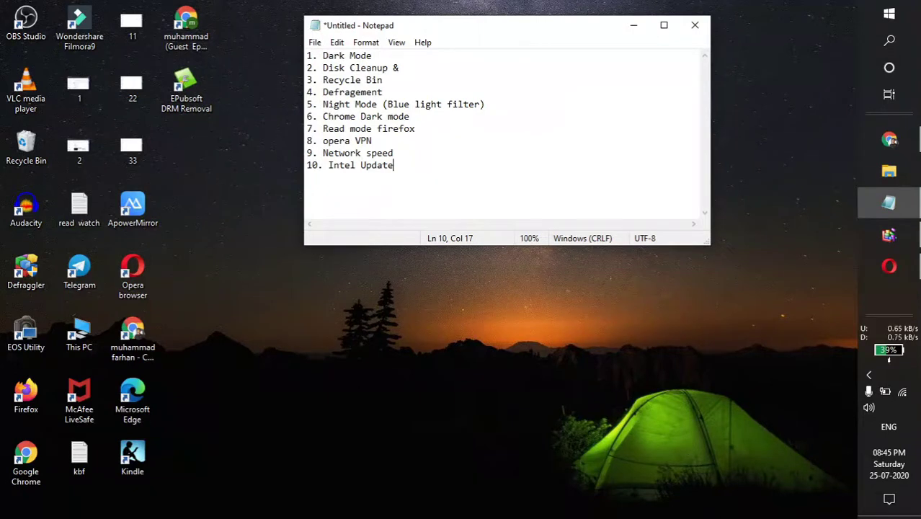
left_click(362, 55)
left_click_drag(368, 104, 432, 106)
left_click(432, 106)
left_click_drag(346, 117, 415, 116)
left_click(414, 116)
left_click_drag(362, 129, 399, 129)
left_click(403, 129)
Step: Launch Firefox and always allow its internet access in the McAfee alert
key("super")
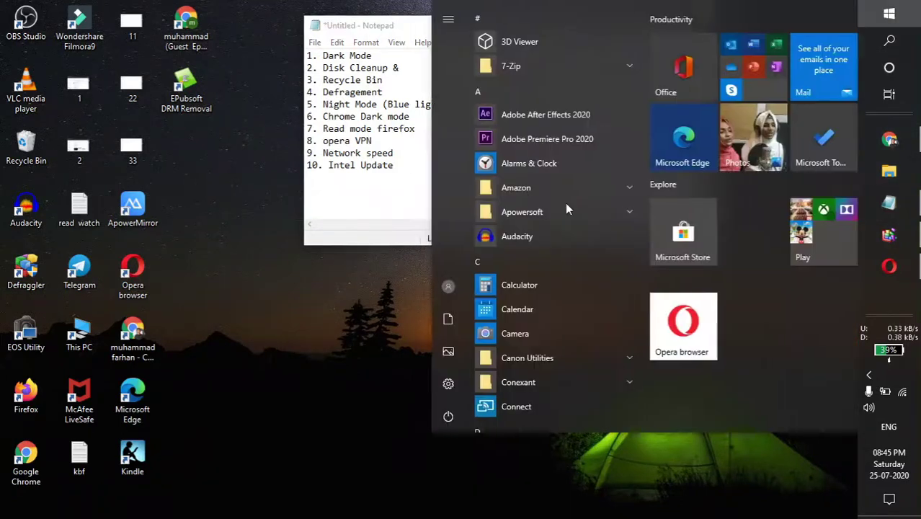
type("fire")
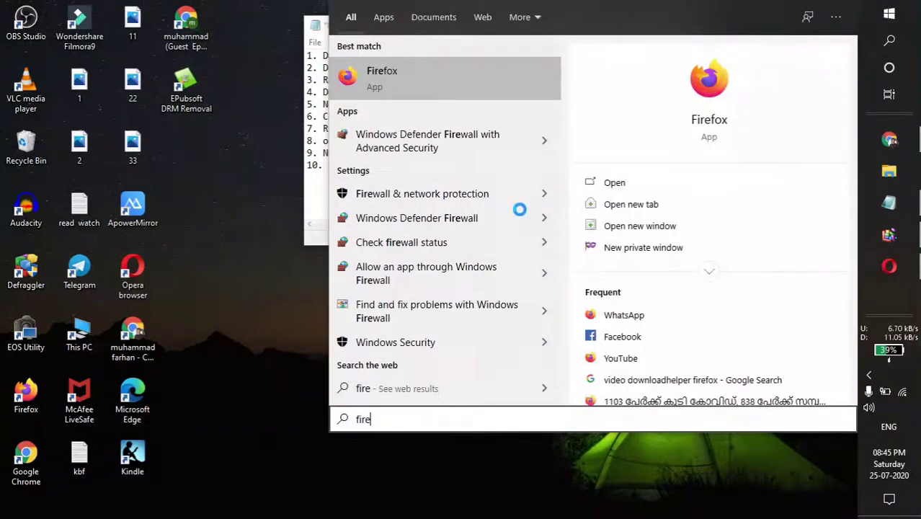
key("Return")
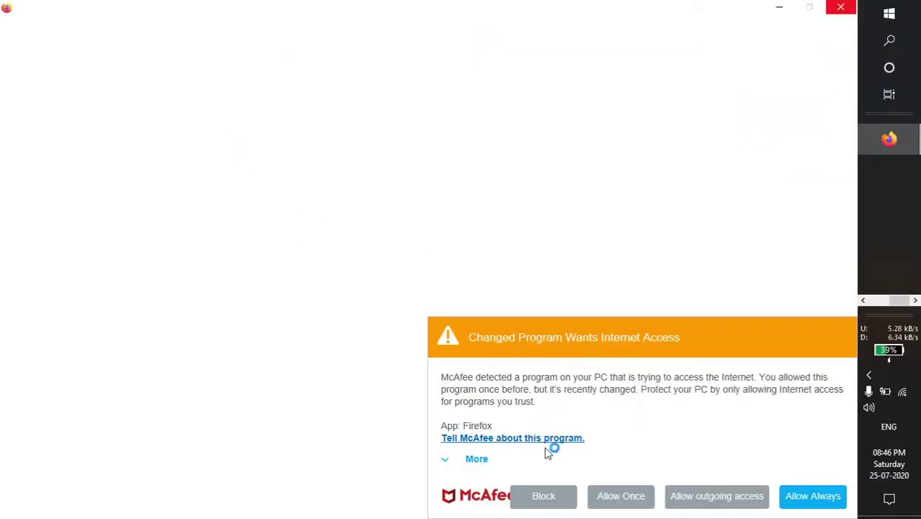
left_click(808, 503)
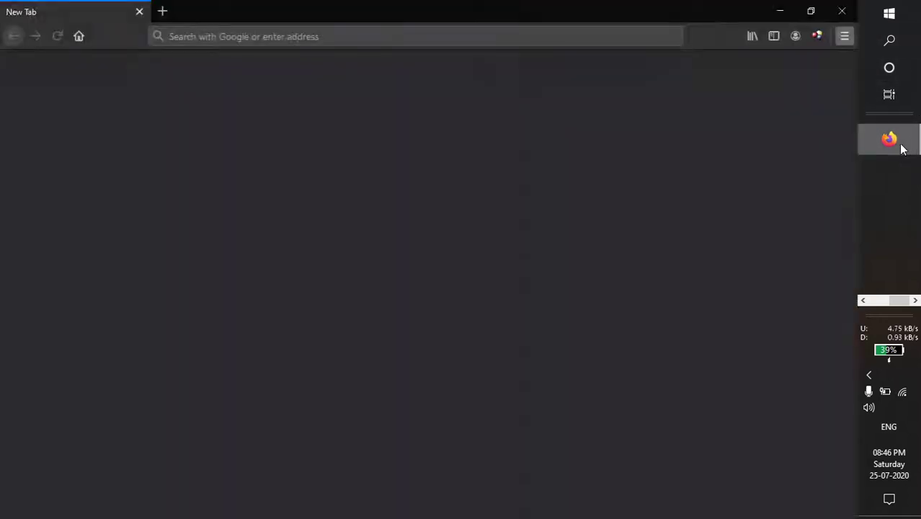
Step: Look up "mathr" in the address bar and open the suggested mathrubhumi.com news homepage
left_click(326, 38)
type("ma")
key("BackSpace")
key("BackSpace")
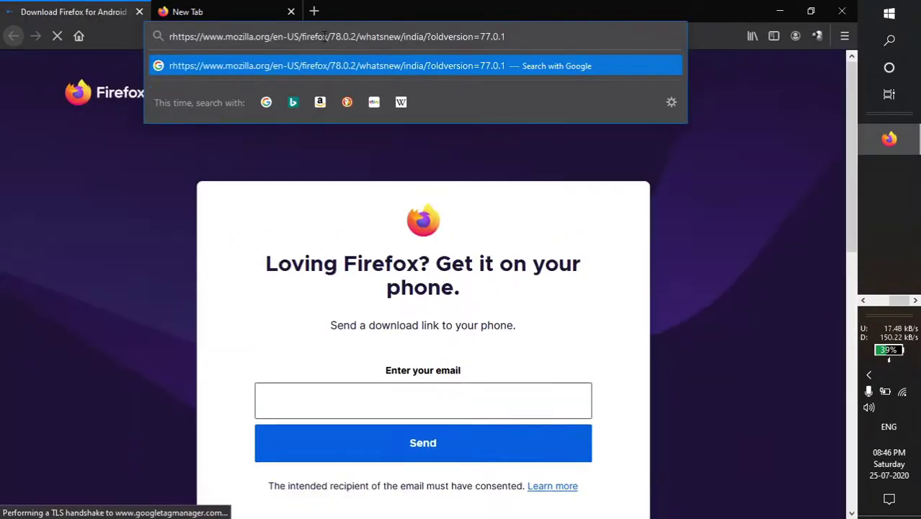
key("ctrl+a")
type("mahtr")
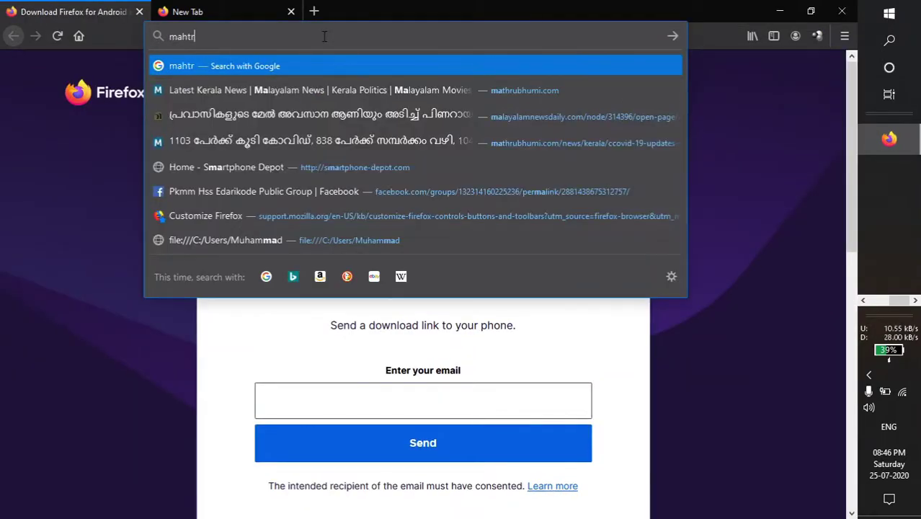
key("BackSpace")
key("BackSpace")
key("BackSpace")
type("thr")
key("Down")
key("Return")
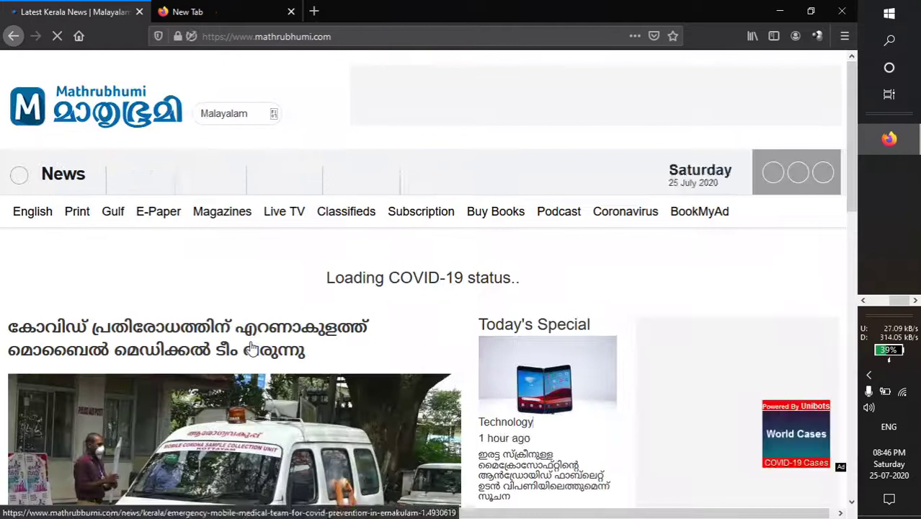
Step: Open the lead COVID mobile medical team article in Reader View with sans-serif text at size 7
left_click(248, 346)
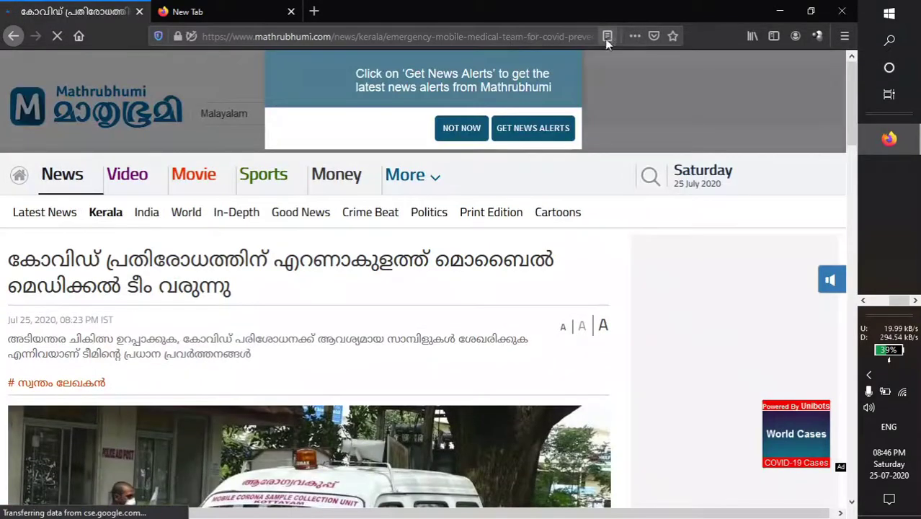
left_click(608, 37)
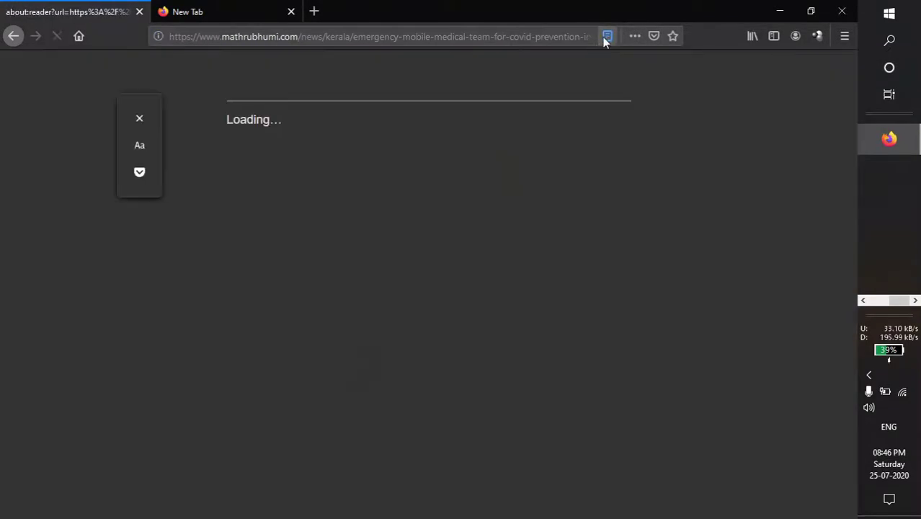
left_click(136, 147)
left_click(290, 178)
left_click(178, 175)
left_click(281, 203)
left_click(281, 202)
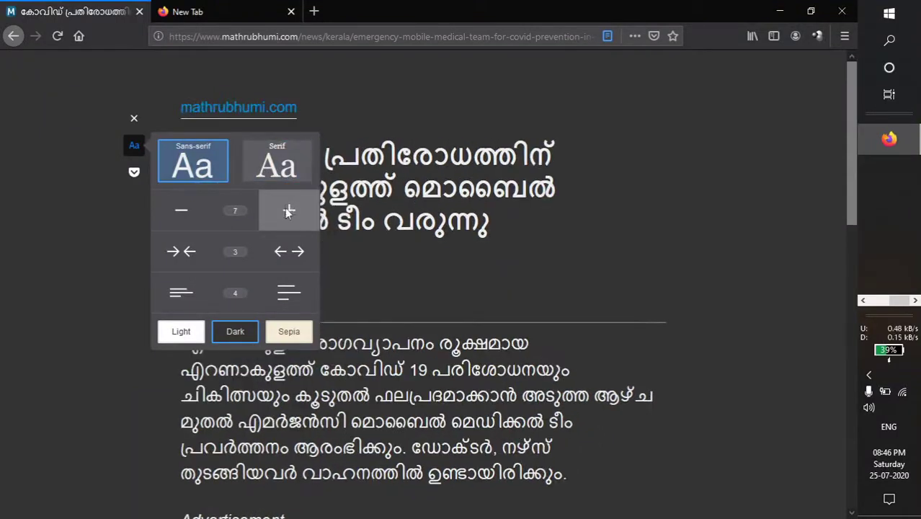
Step: Read the article through to its end and close Firefox with all its tabs
scroll(542, 327, "down", 10)
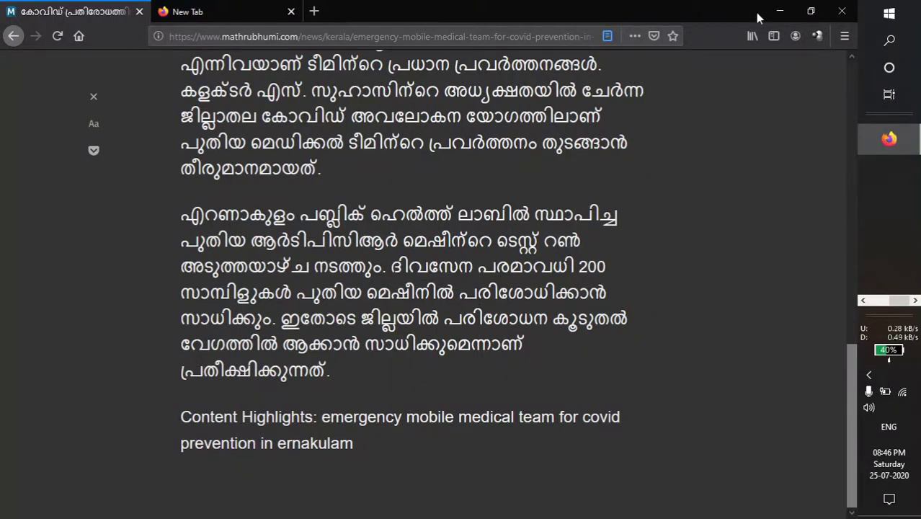
left_click(842, 11)
left_click(401, 288)
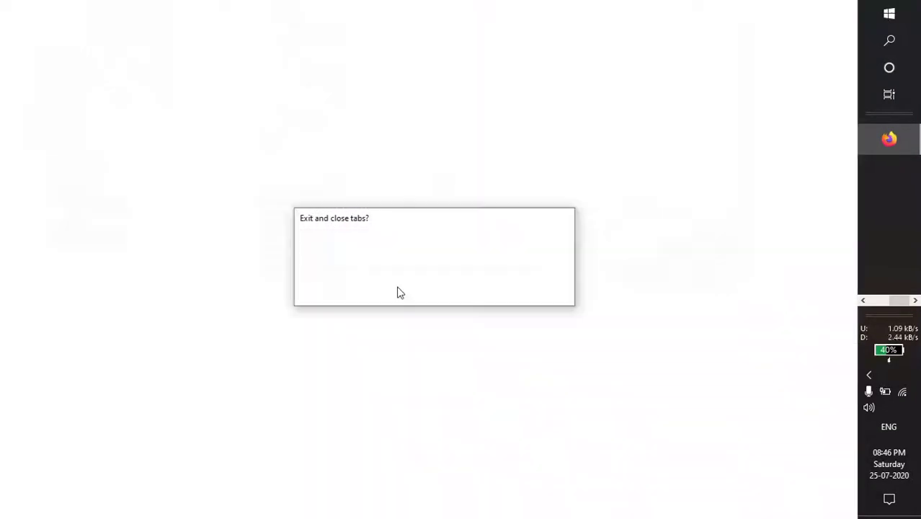
Step: Add a closing line starting with "stay home sa" below item 10 of the Notepad list
key("Return")
type("stay g")
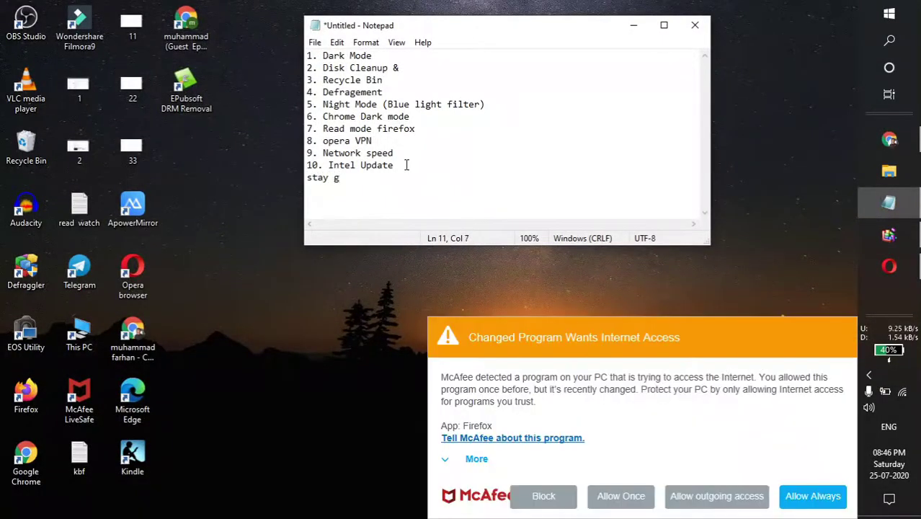
key("BackSpace")
type("home sa")
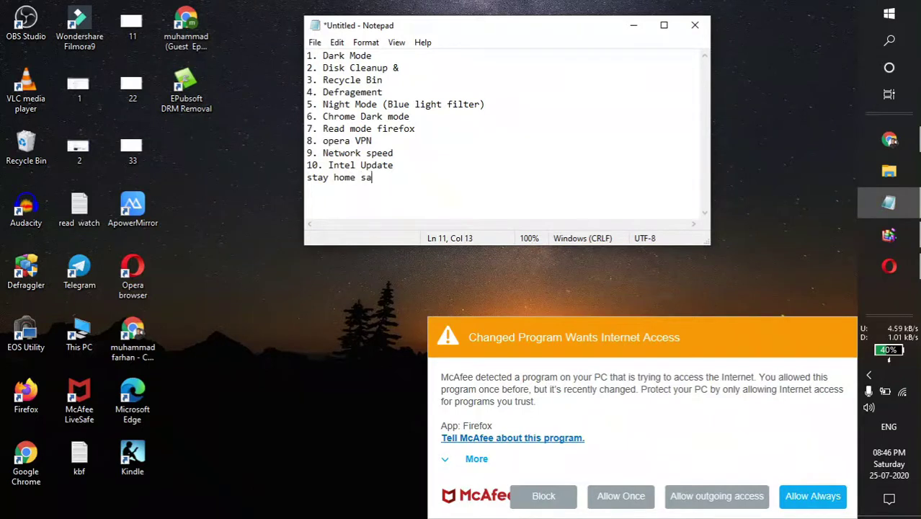